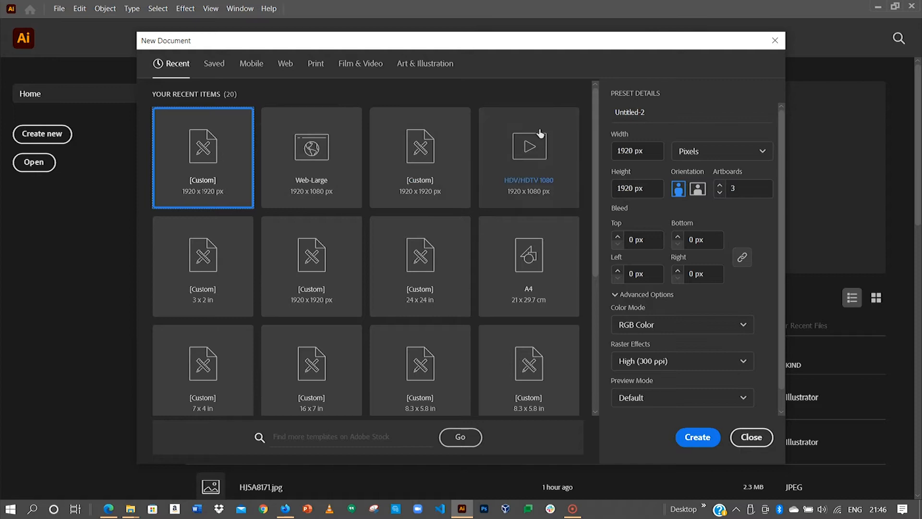
Step: Create a 1920 × 1920 px RGB document with three artboards and 300 ppi raster effects
left_click(653, 148)
left_click(624, 149)
left_click(622, 147)
left_click(620, 184)
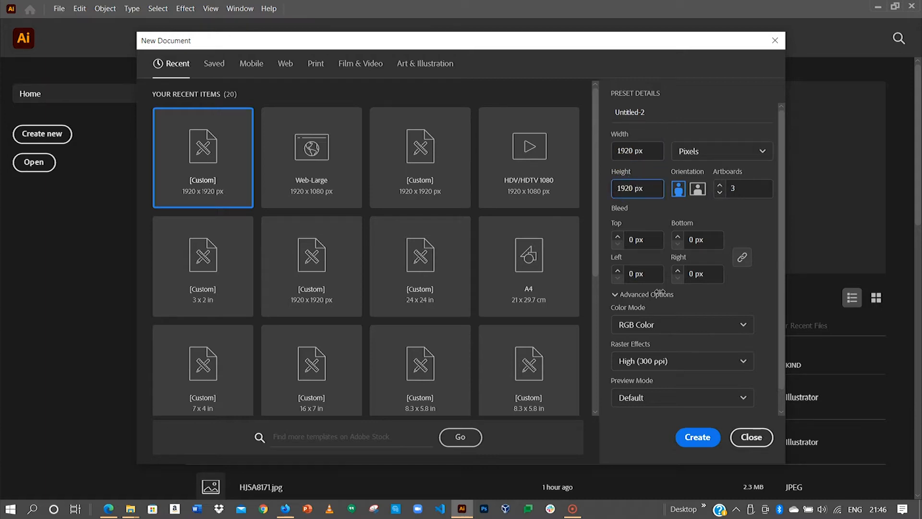
left_click(698, 437)
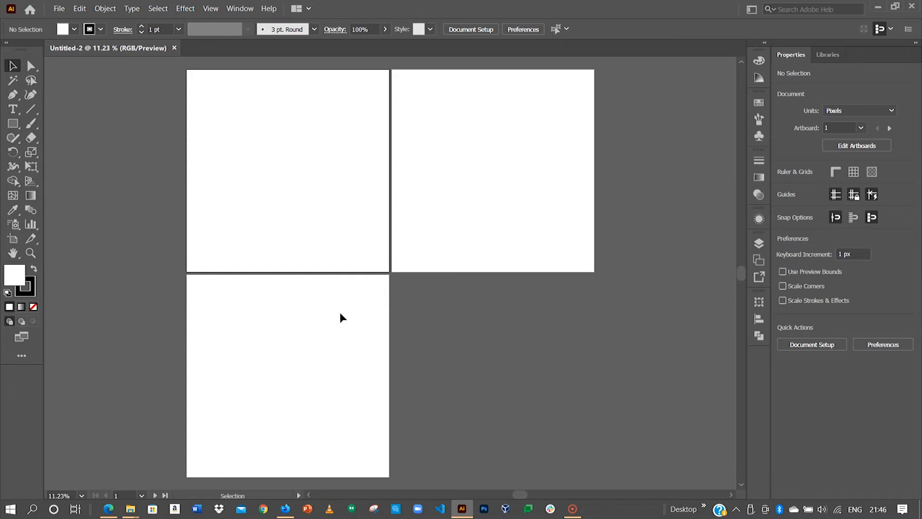
Step: Fit the artboard to the window, look through all three artboards, and return to artboard 1
key("ctrl+0")
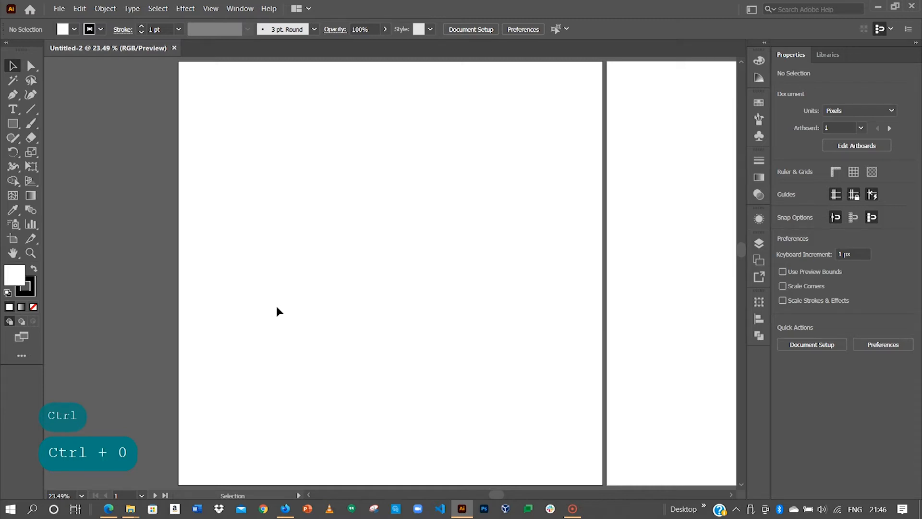
left_click(154, 495)
left_click(117, 495)
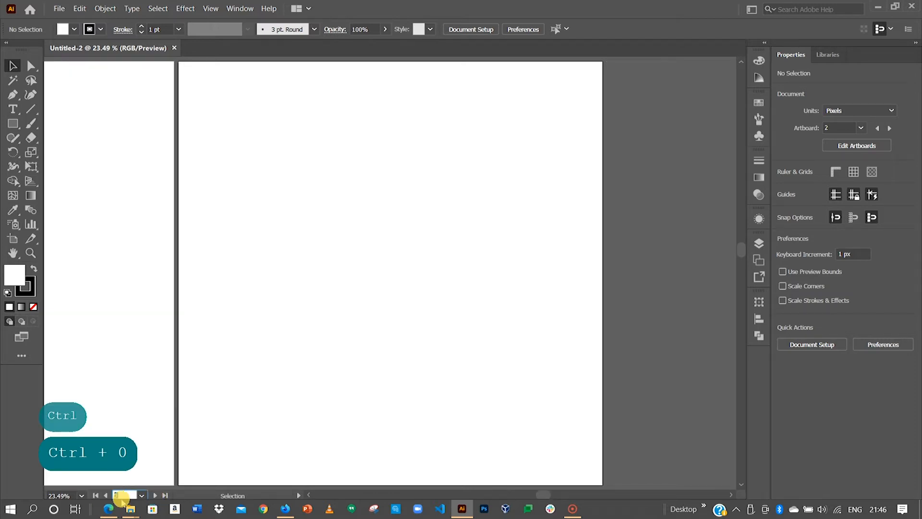
type("3")
left_click(155, 494)
left_click(121, 494)
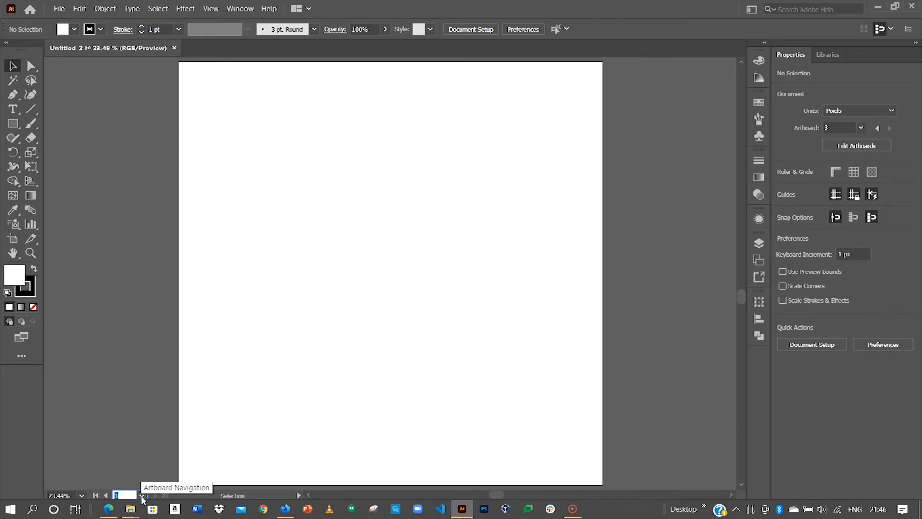
left_click(142, 495)
left_click(150, 474)
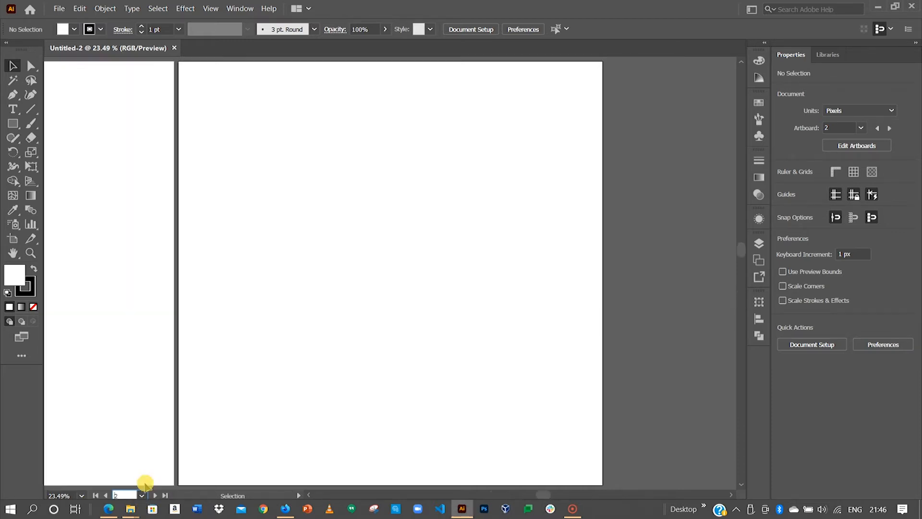
left_click(154, 495)
left_click(142, 495)
left_click(152, 460)
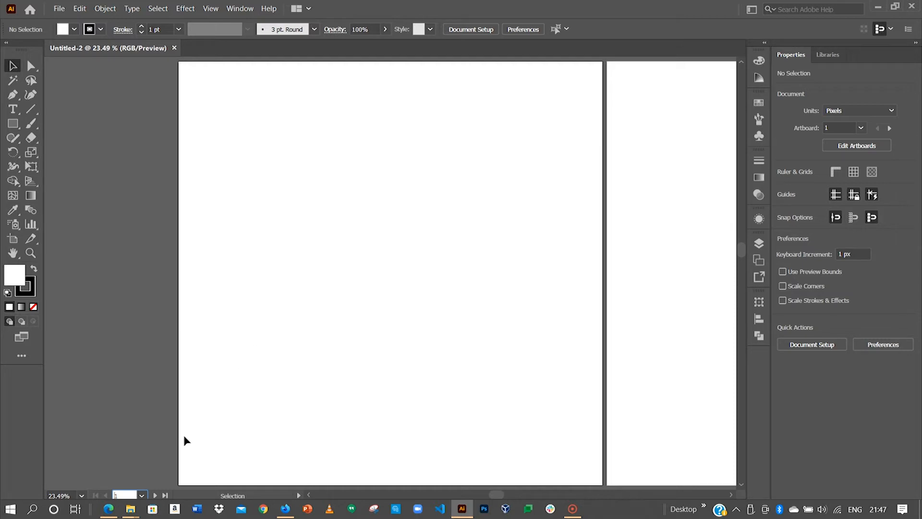
Step: Place the "index" bird image from the Twitter logo folder in File Explorer onto artboard 1 in Illustrator
left_click(129, 507)
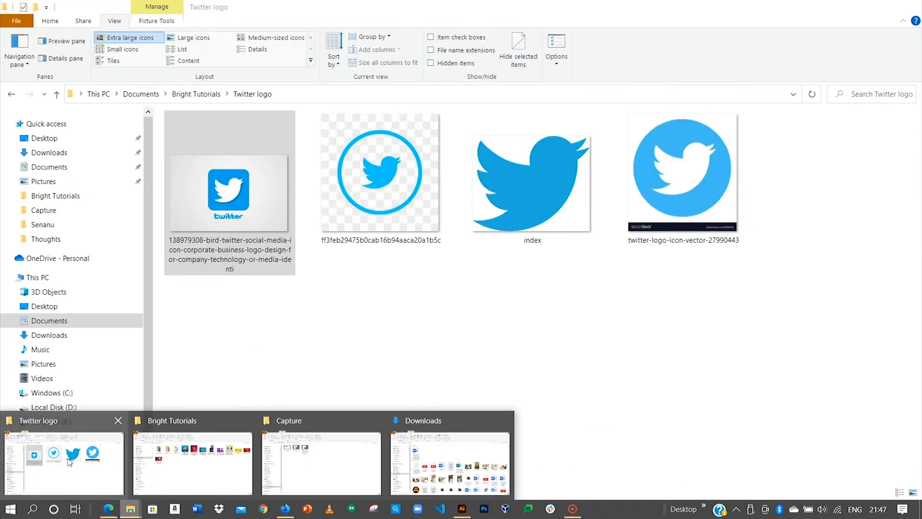
left_click(69, 461)
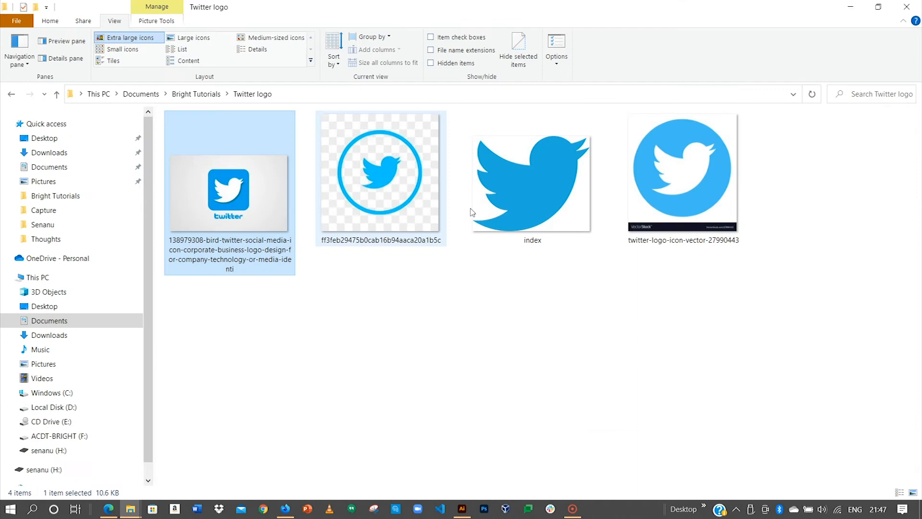
left_click(546, 140)
left_click_drag(548, 158, 394, 331)
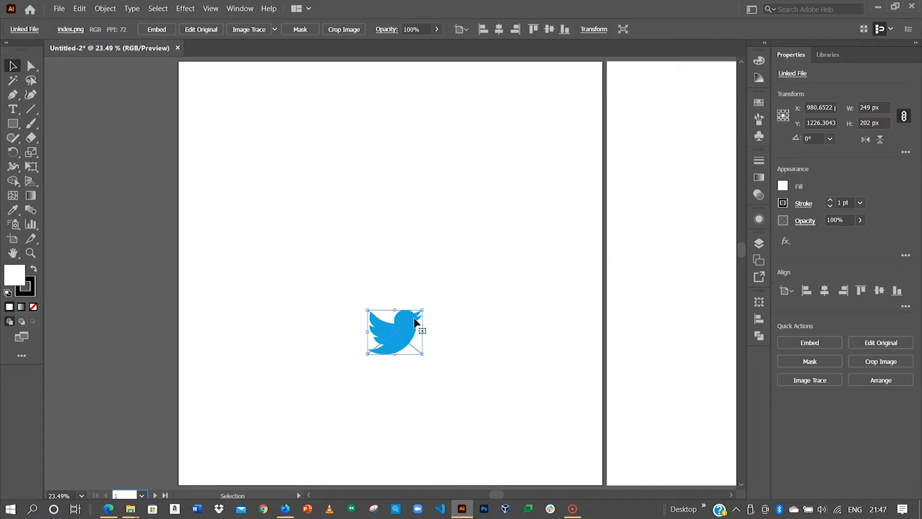
Step: Scale the bird image proportionally to about 1657 × 1344 px and position it centrally on the artboard
key("shift")
left_click_drag(422, 307, 560, 171)
left_click_drag(475, 299, 461, 288)
left_click_drag(428, 242, 422, 215)
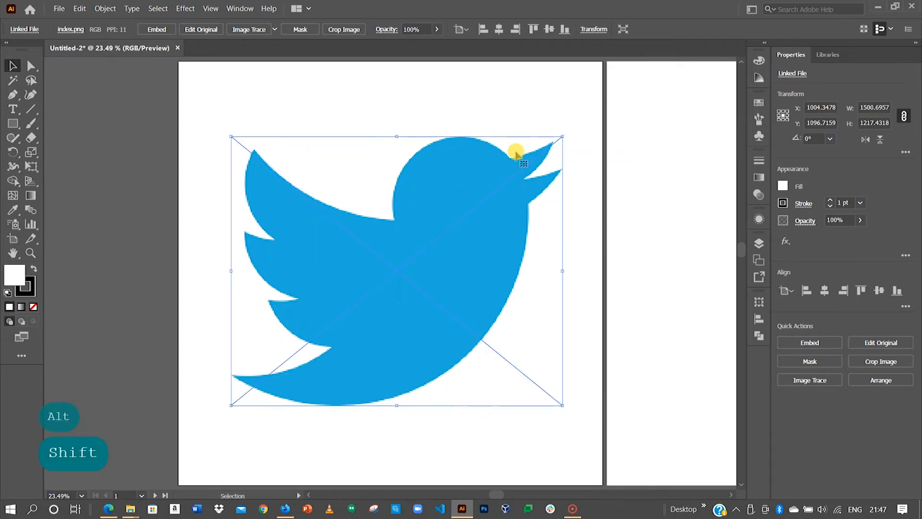
left_click_drag(564, 135, 580, 109)
mouse_move(484, 236)
left_mouse_down()
mouse_move(492, 223)
mouse_move(487, 239)
left_mouse_up()
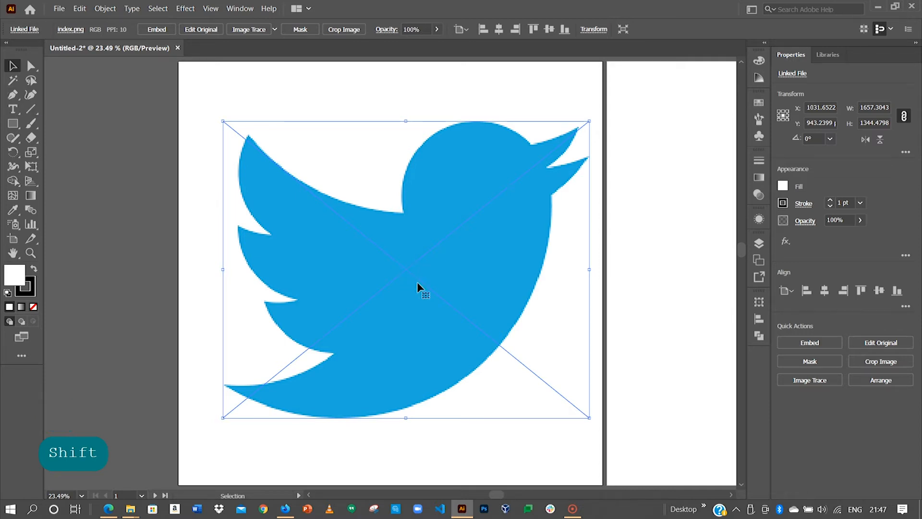
Step: Start a Pen tool path at the bird's neck and trace the wing's upper edge in a curve to the wing tip
key("p")
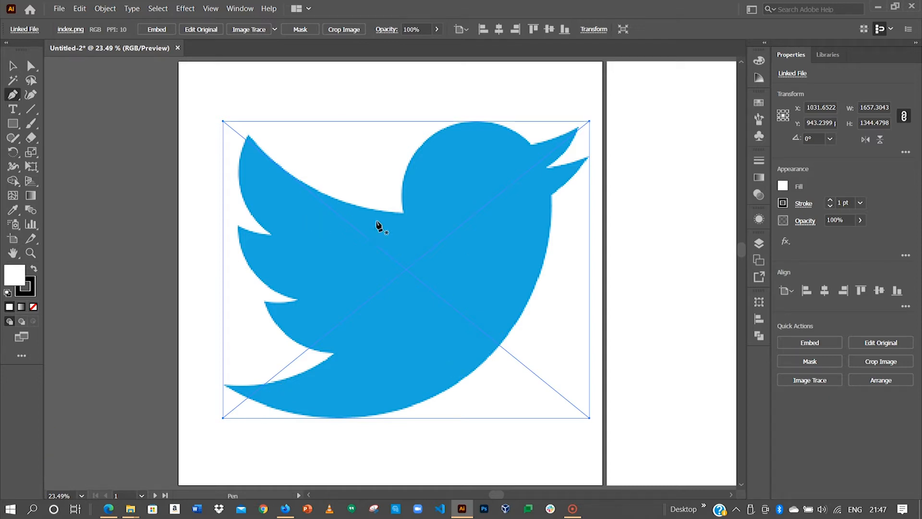
left_click(402, 213)
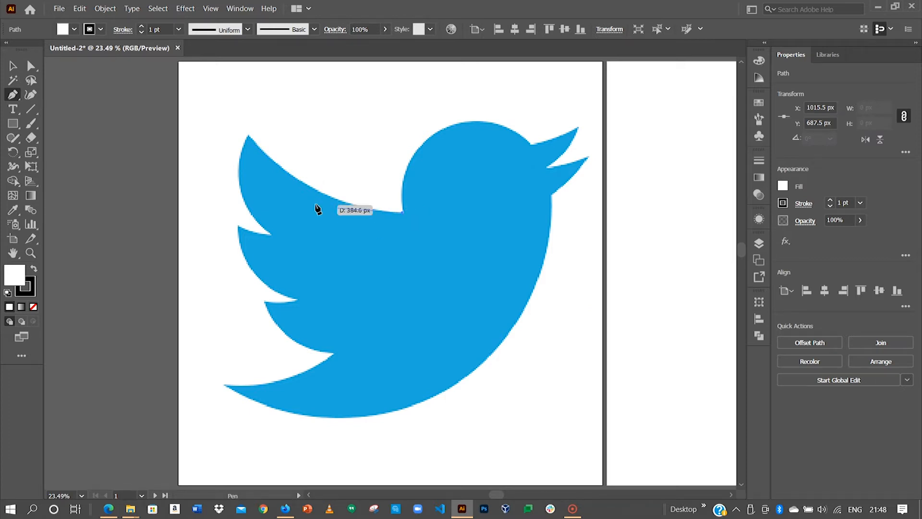
left_click(248, 137)
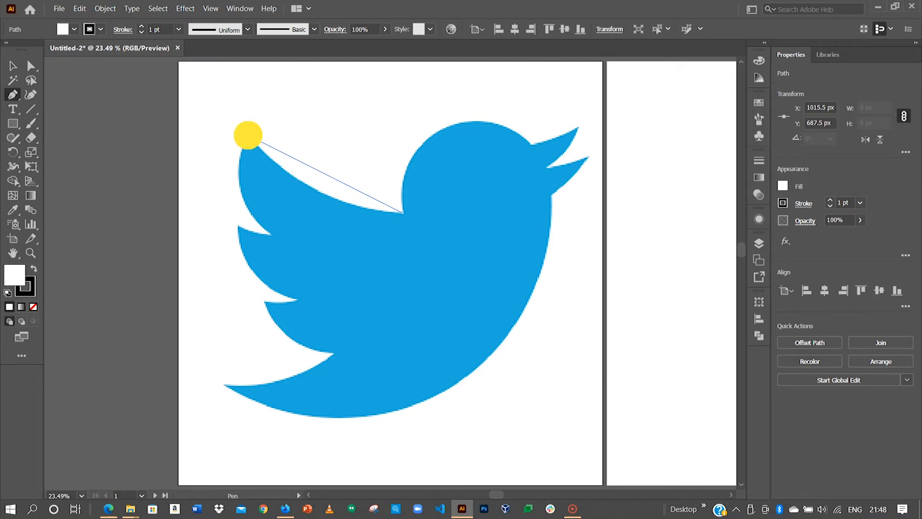
left_click_drag(248, 135, 221, 123)
key("space")
left_click_drag(262, 226, 263, 206)
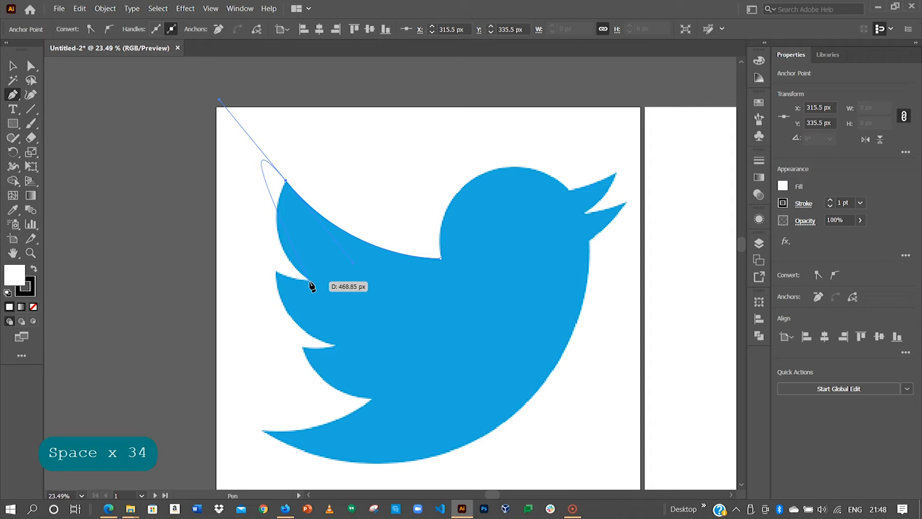
Step: Continue the path along the three wing feathers with curved segments, ending at the notch above the tail
left_click_drag(310, 282, 336, 294)
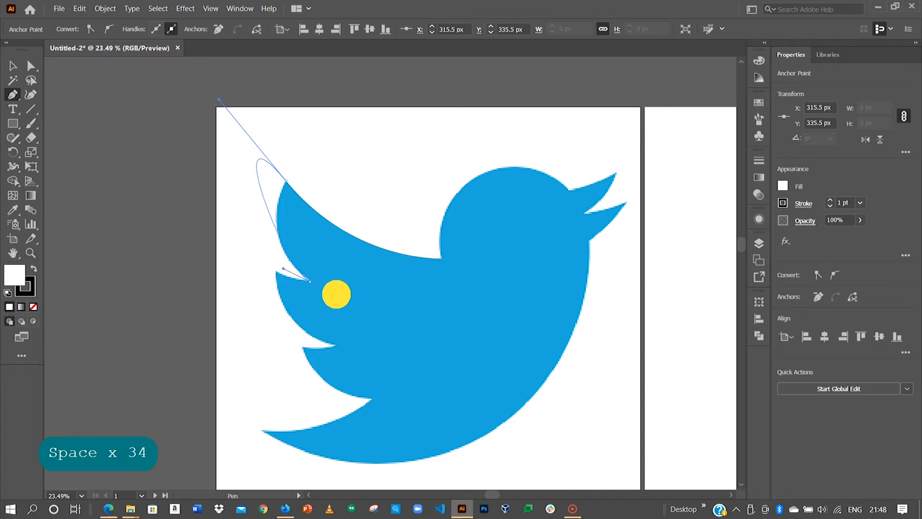
mouse_move(336, 294)
left_mouse_down()
mouse_move(323, 285)
mouse_move(341, 301)
left_mouse_up()
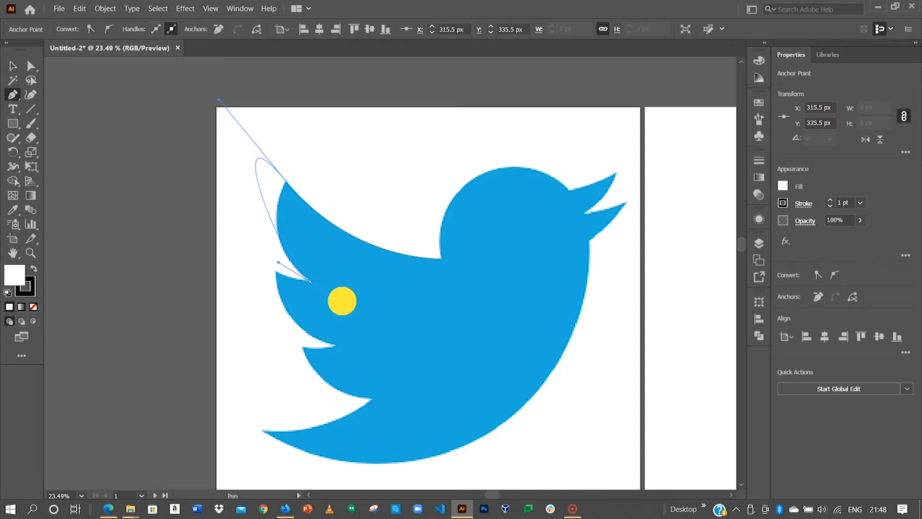
left_click_drag(341, 300, 345, 302)
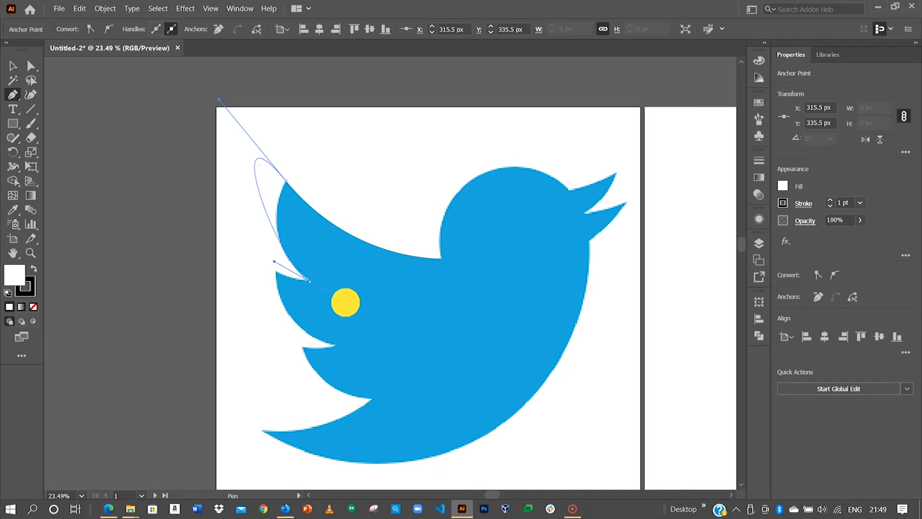
left_click_drag(345, 302, 345, 302)
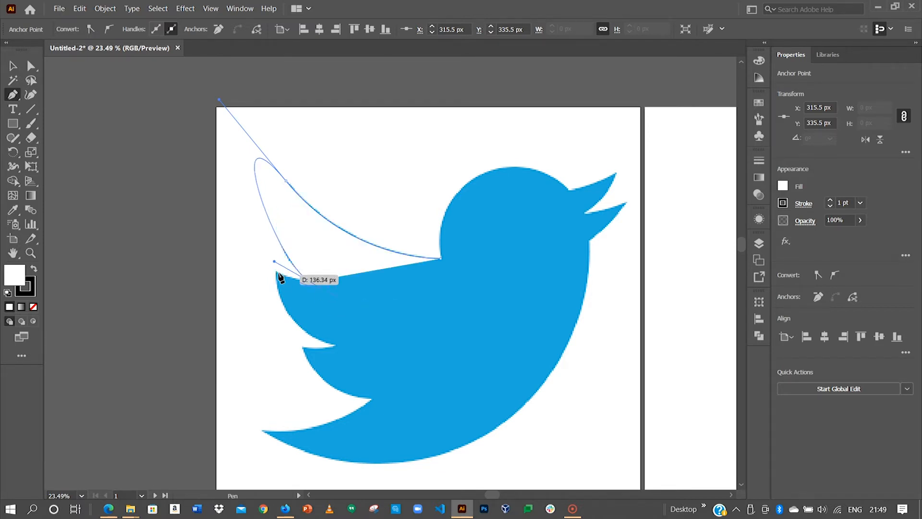
left_click(272, 270)
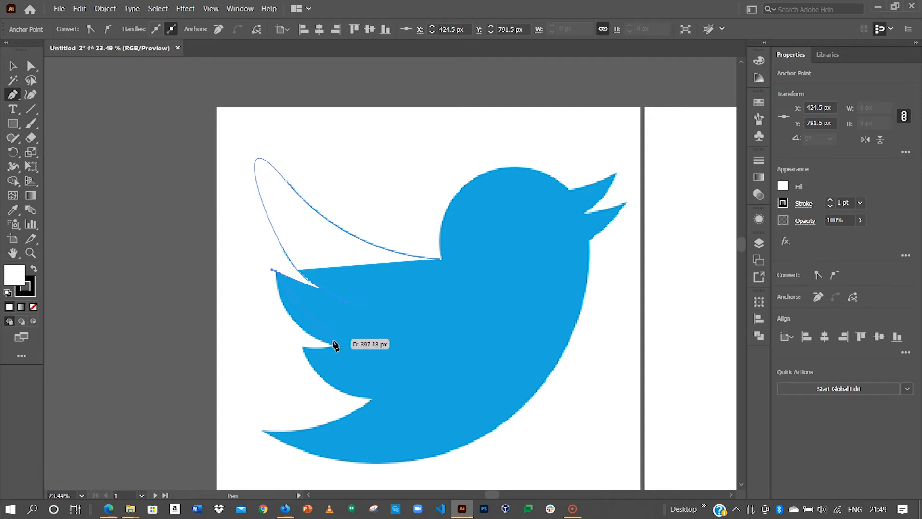
left_click_drag(334, 344, 398, 366)
left_click(303, 347)
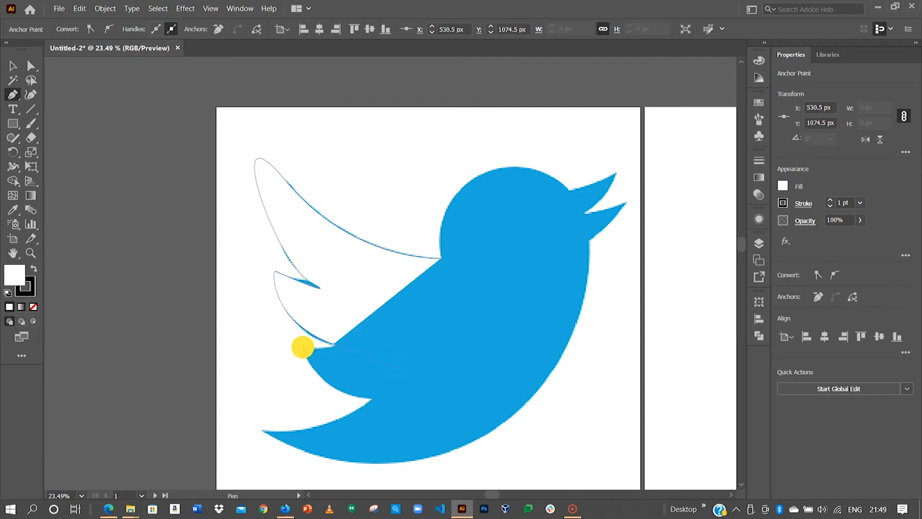
left_click_drag(373, 399, 427, 402)
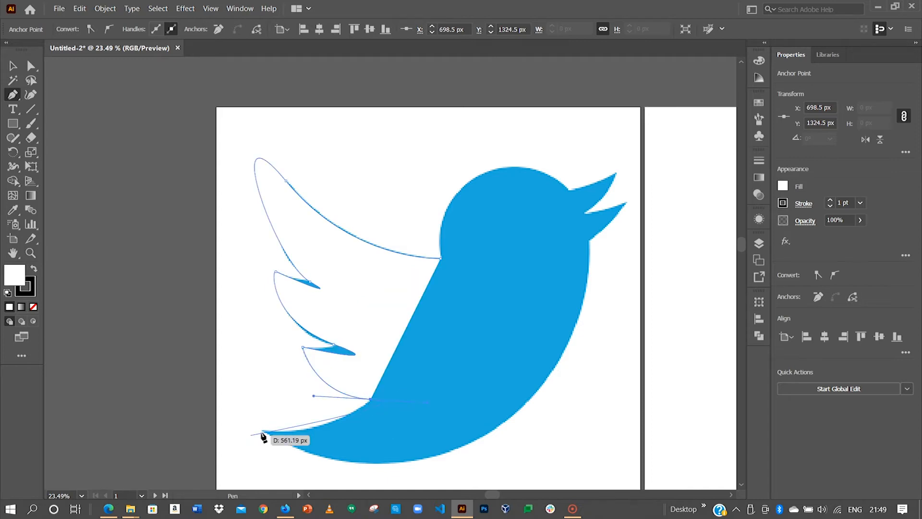
Step: Continue the path around the tail, belly and beak to where the beak meets the head
left_click_drag(262, 432, 235, 422)
left_click_drag(522, 409, 649, 292)
left_click_drag(589, 241, 619, 167)
left_click(585, 214)
left_click_drag(570, 190, 570, 191)
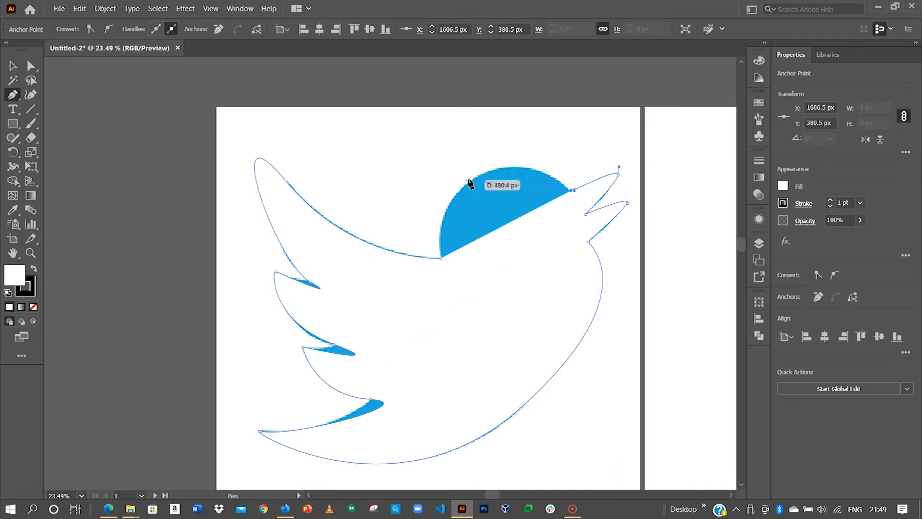
Step: Trace the curve of the bird's head and close the path at its starting point on the neck
left_click_drag(472, 177, 436, 214)
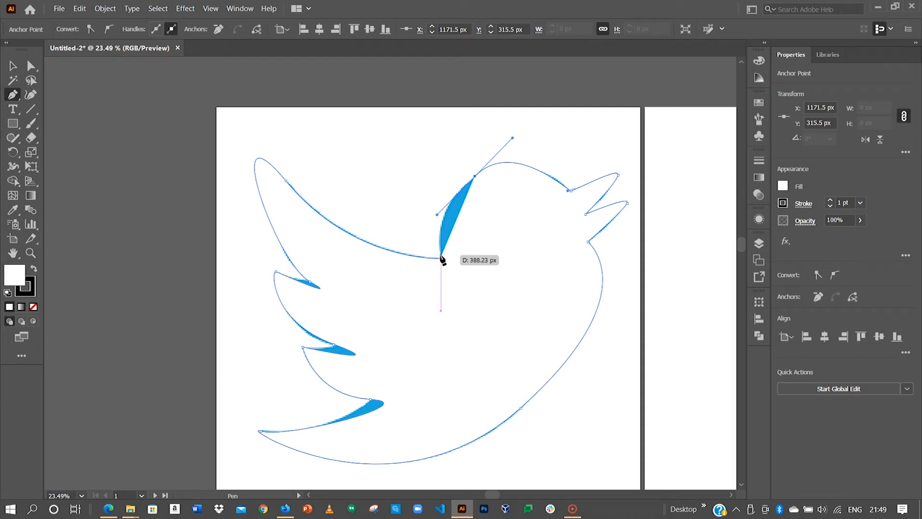
mouse_move(442, 260)
left_mouse_down()
mouse_move(426, 282)
mouse_move(428, 239)
mouse_move(437, 242)
mouse_move(439, 230)
mouse_move(442, 262)
left_mouse_up()
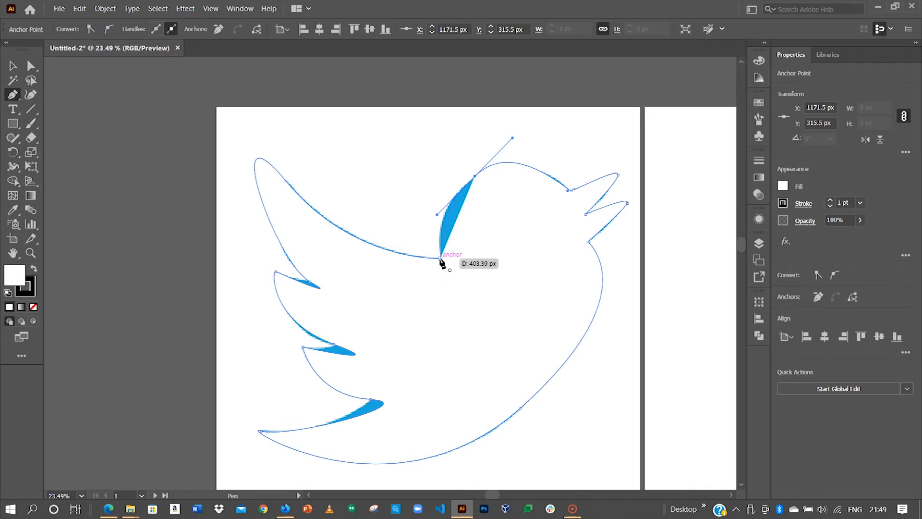
left_click_drag(442, 262, 442, 261)
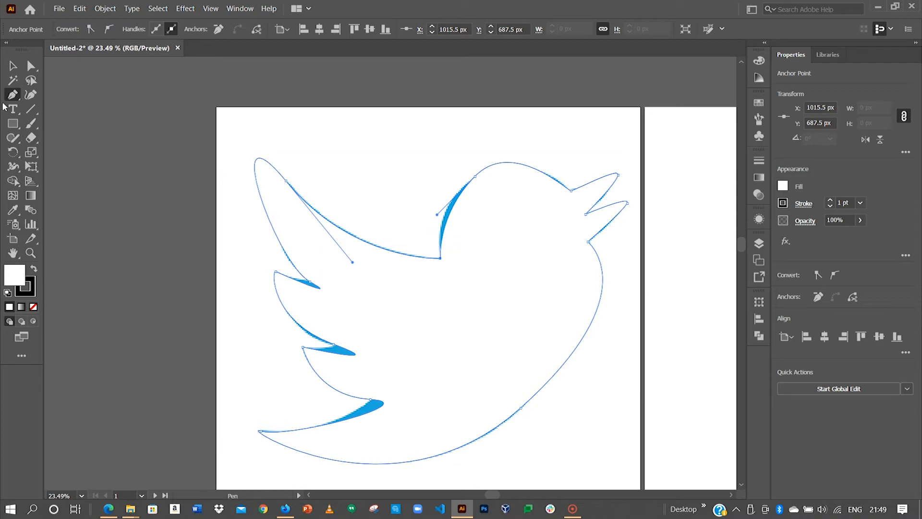
Step: Remove the stroke from the traced bird shape
left_click(13, 66)
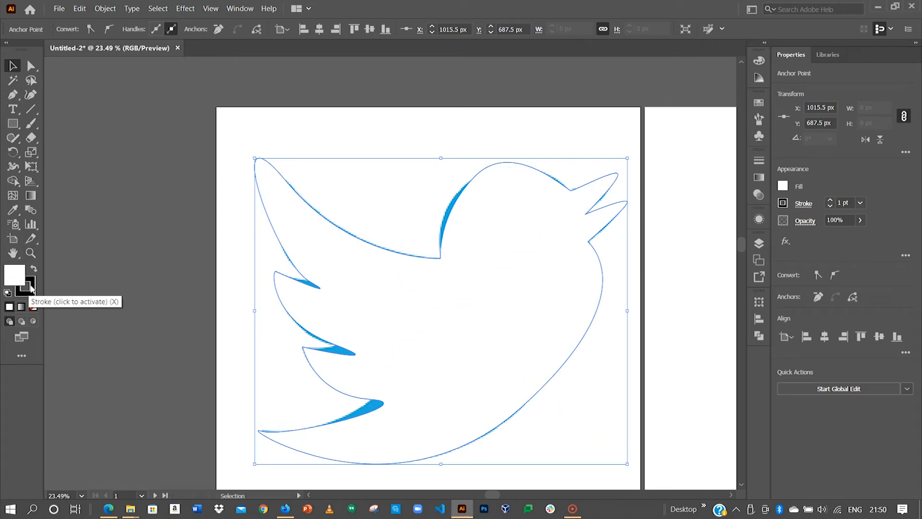
left_click(16, 272)
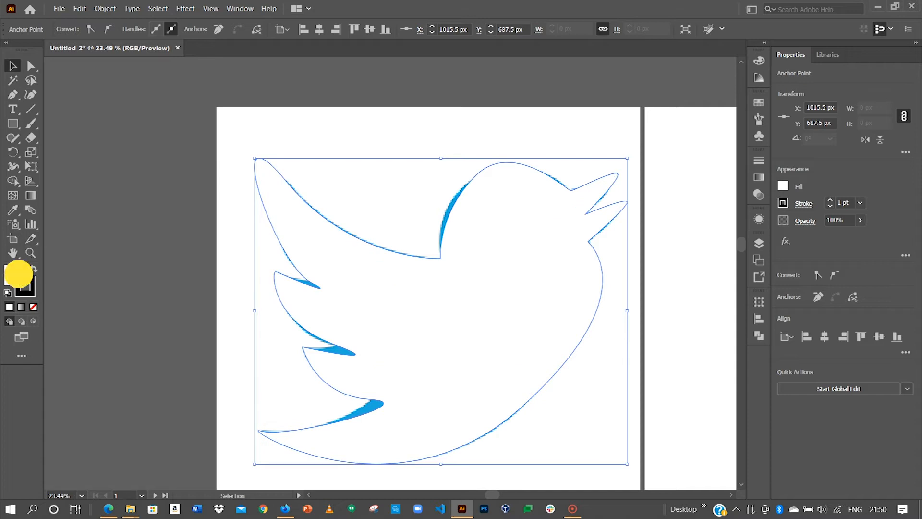
left_click(32, 285)
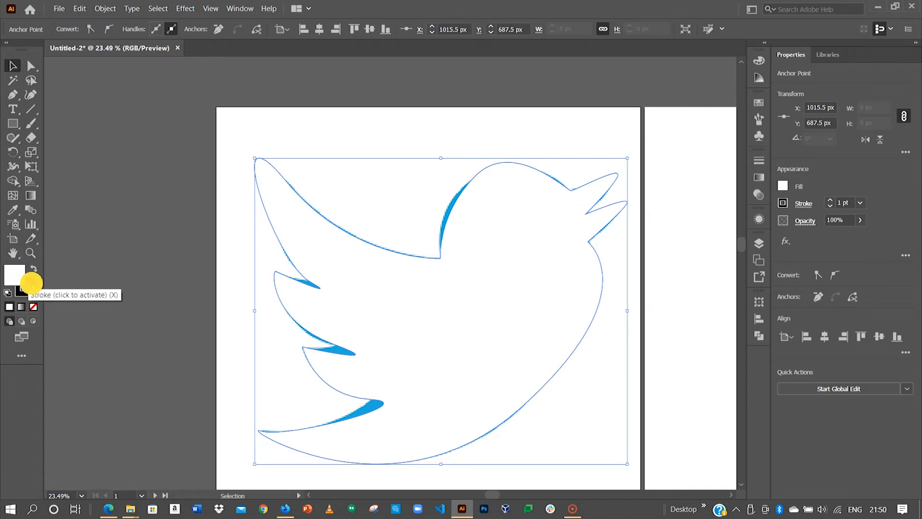
left_click(35, 307)
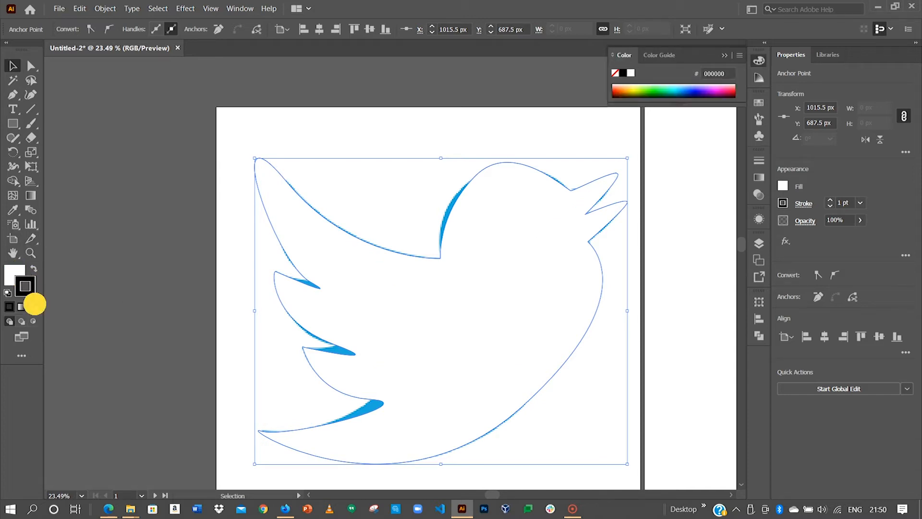
Step: Fill the traced bird shape with pink f408b7 and deselect it
left_click(16, 270)
double_click(15, 270)
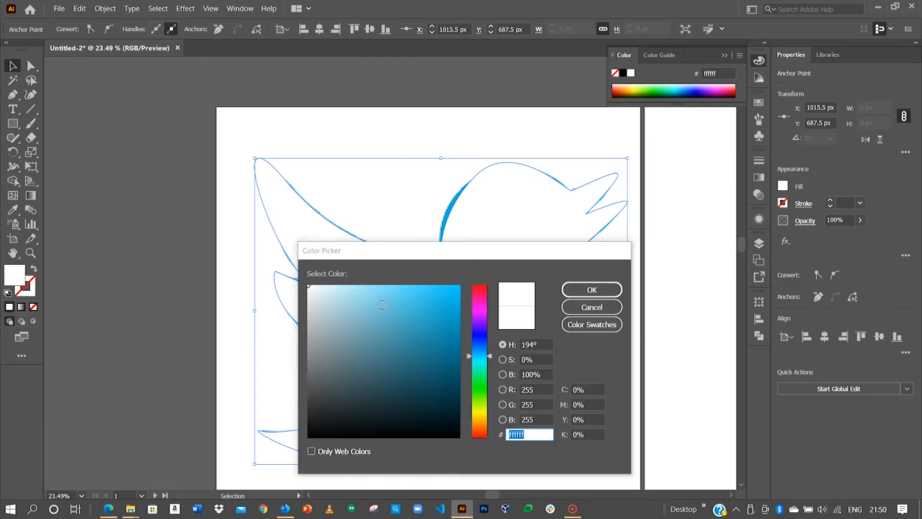
left_click(480, 302)
left_click(455, 291)
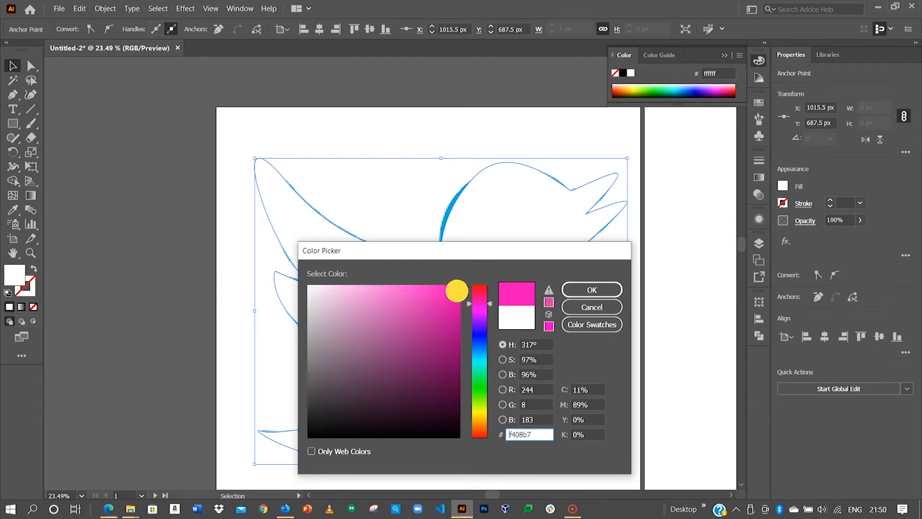
left_click(586, 292)
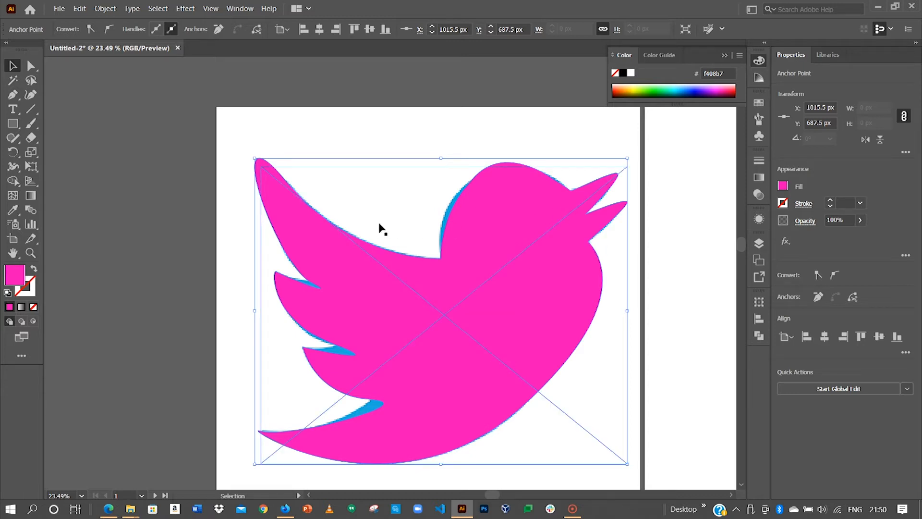
left_click(301, 175)
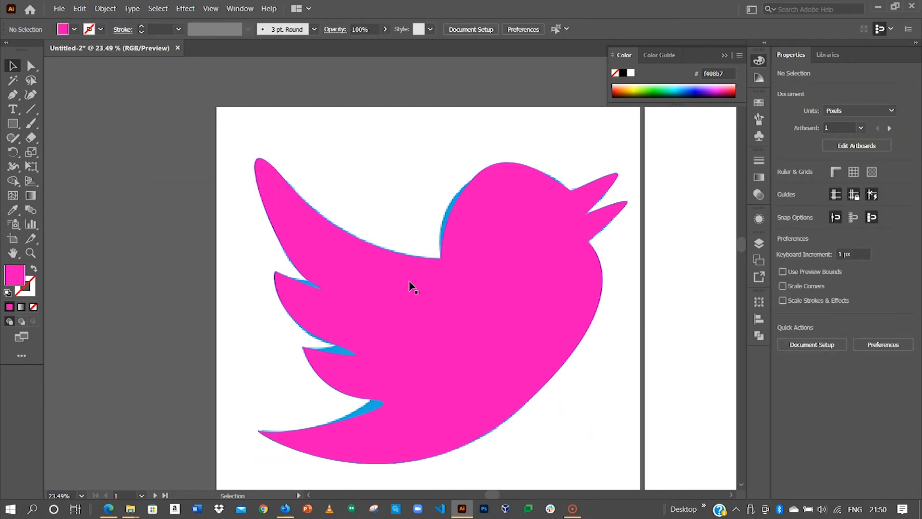
left_click(370, 269)
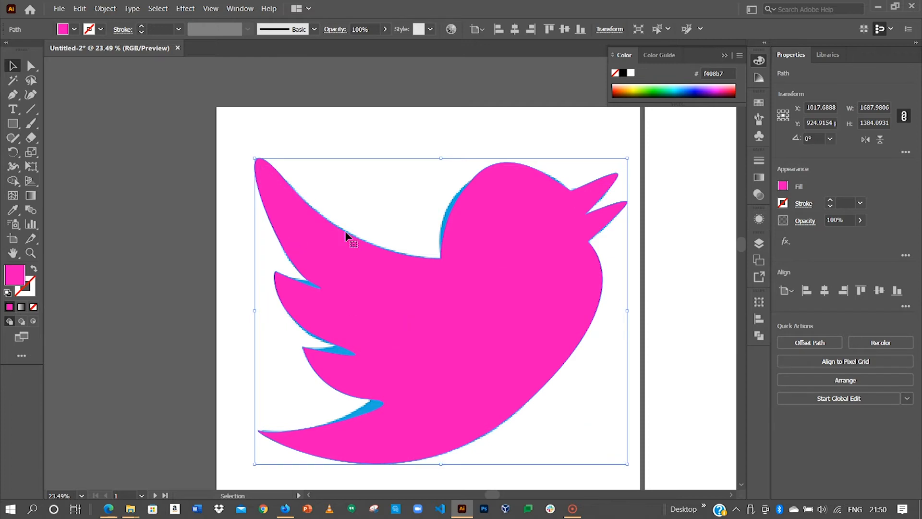
left_click_drag(501, 242, 520, 255)
key("ctrl+z")
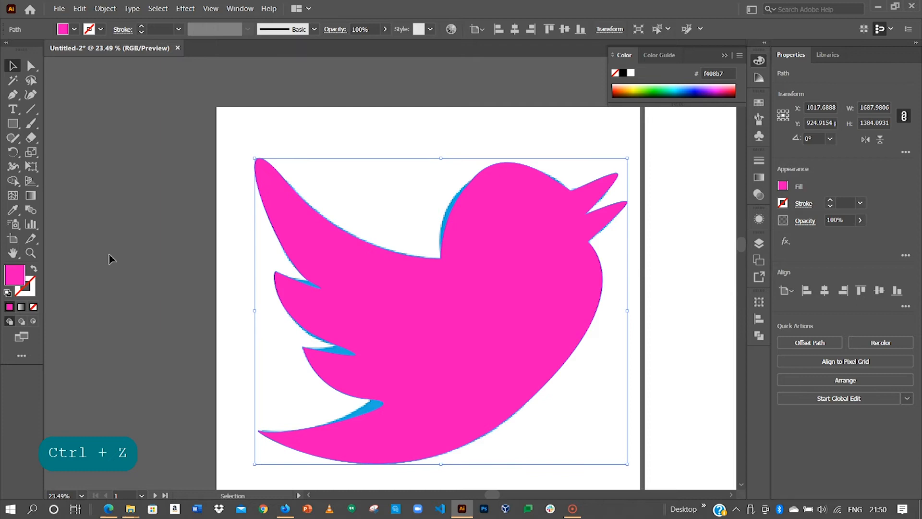
left_click(34, 270)
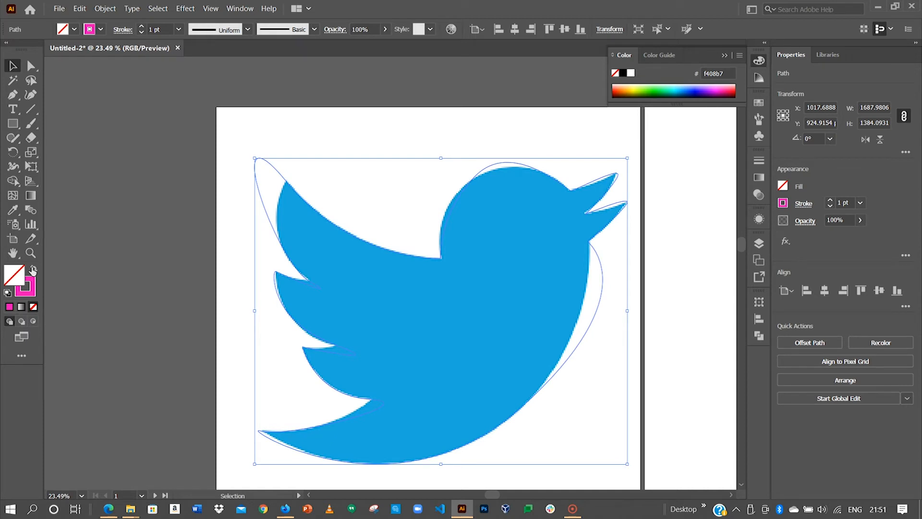
left_click(33, 269)
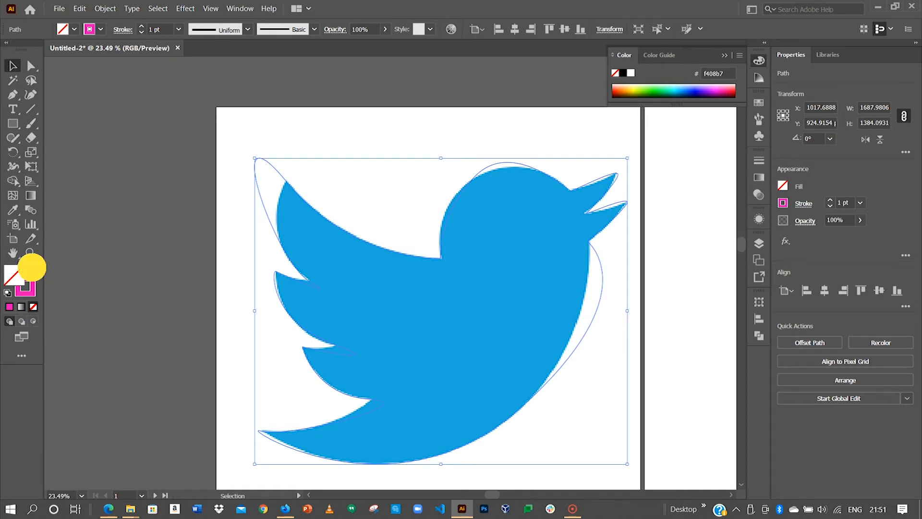
Step: Remove the fill from the traced bird shape and give it an orange stroke
left_click(74, 31)
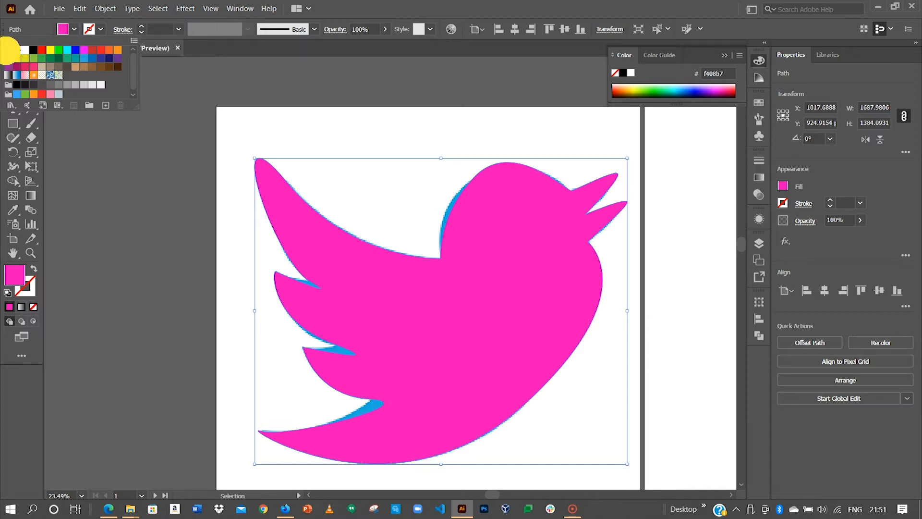
left_click(8, 50)
left_click(100, 31)
left_click(100, 30)
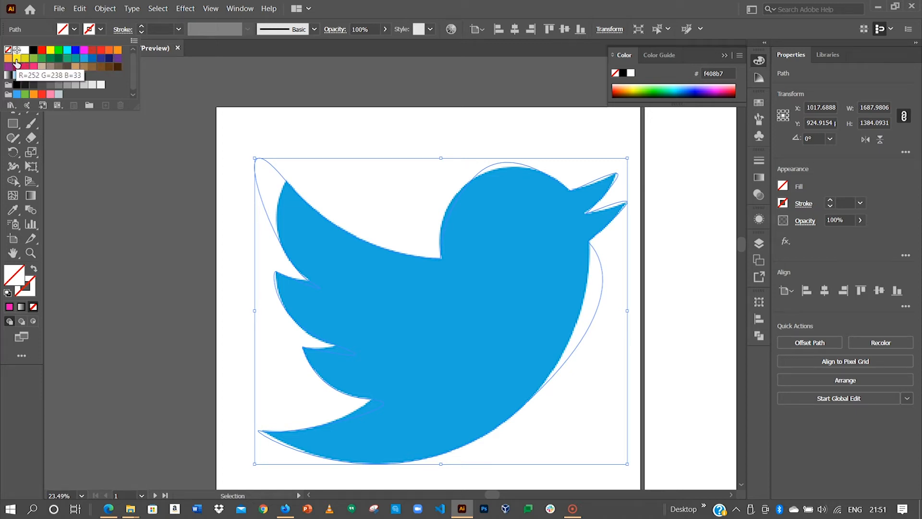
left_click(117, 50)
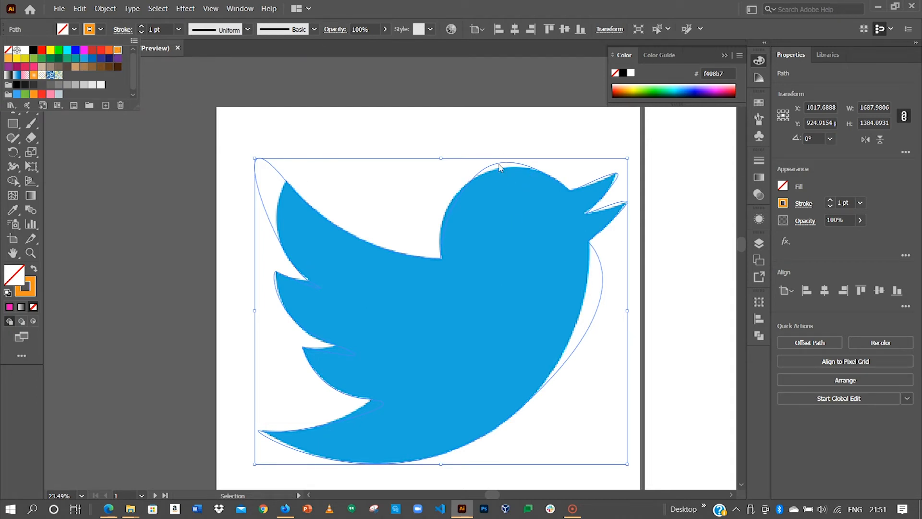
left_click(441, 254)
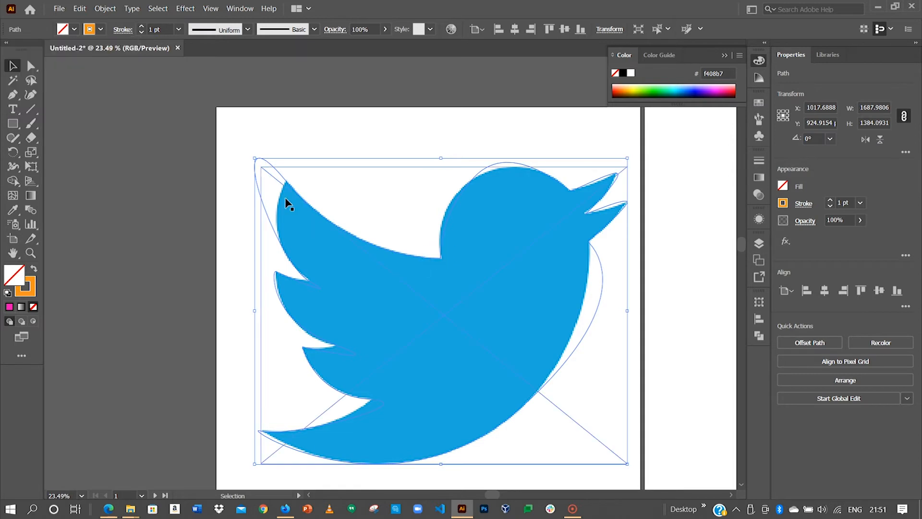
left_click_drag(265, 161, 286, 180)
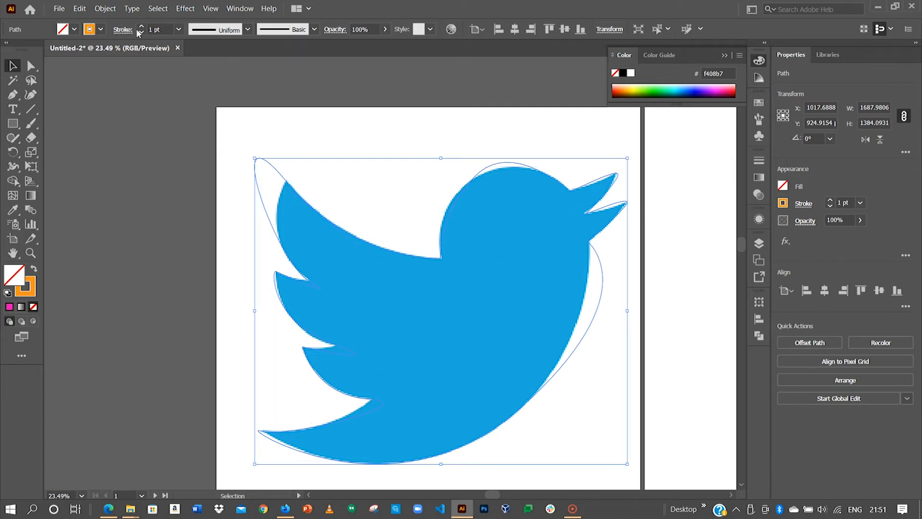
Step: Set the bird outline's stroke weight to 3 pt and deselect it
left_click(179, 29)
left_click(191, 108)
left_click(373, 120)
left_click(420, 138)
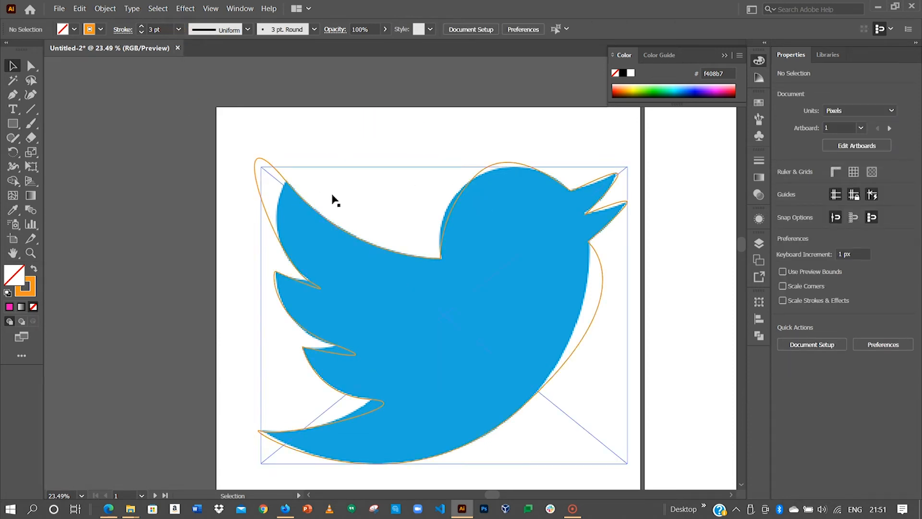
Step: Sharpen the top wing tip by collapsing its anchor's outer direction handle onto the anchor point
left_click(269, 166)
key("z")
left_click_drag(270, 168, 288, 218)
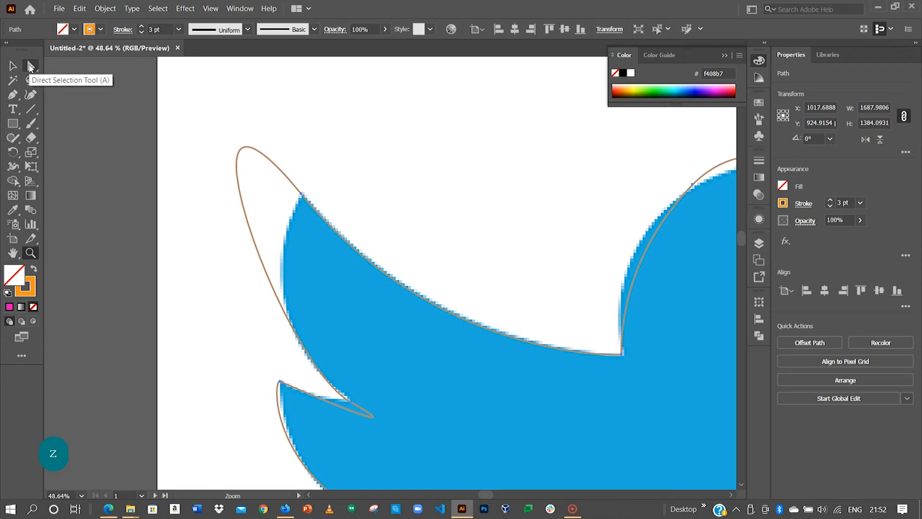
key("a")
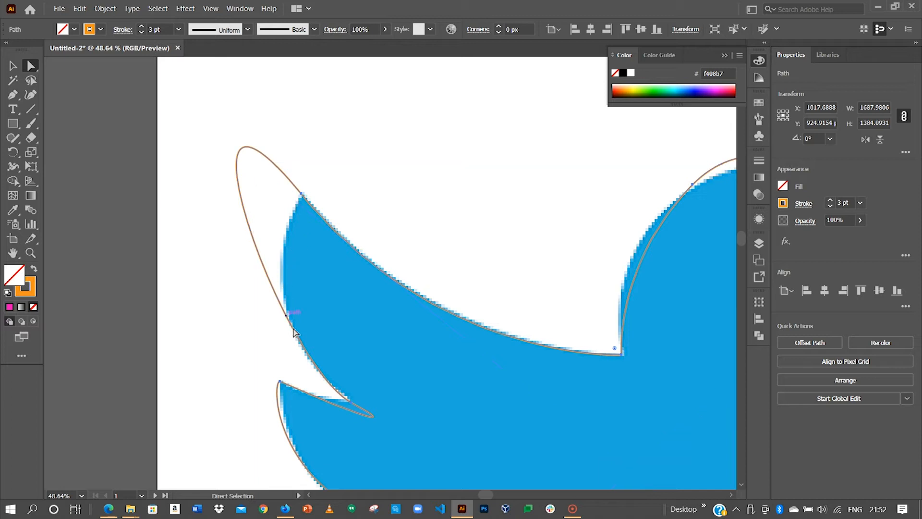
left_click(302, 195)
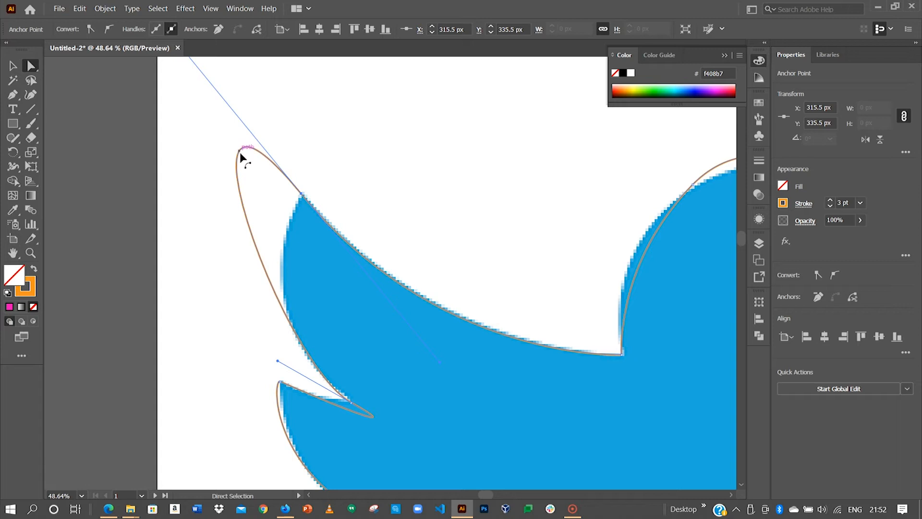
key("space")
left_click_drag(246, 162, 307, 242)
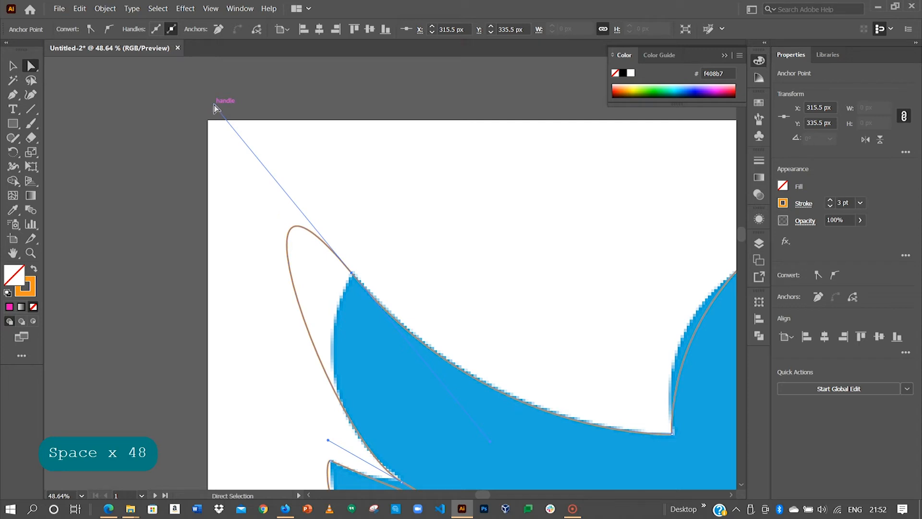
left_click_drag(214, 106, 352, 271)
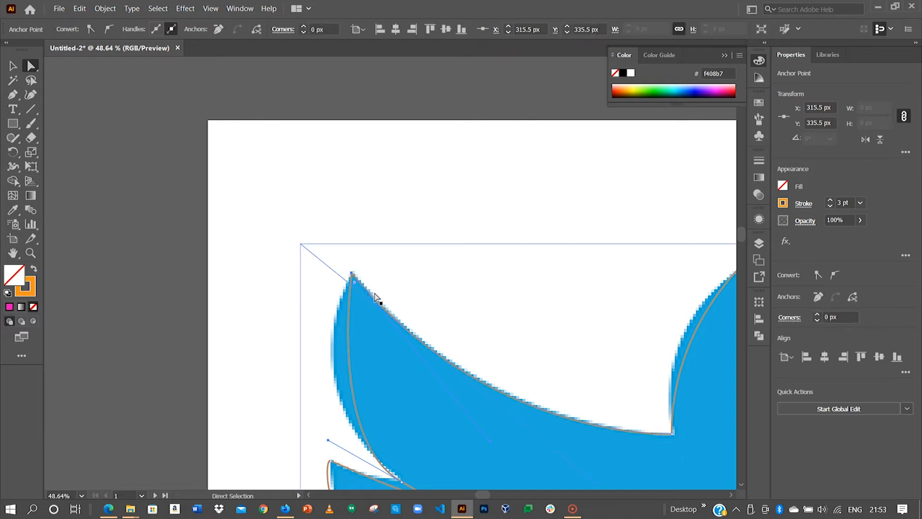
left_click_drag(364, 293, 335, 150)
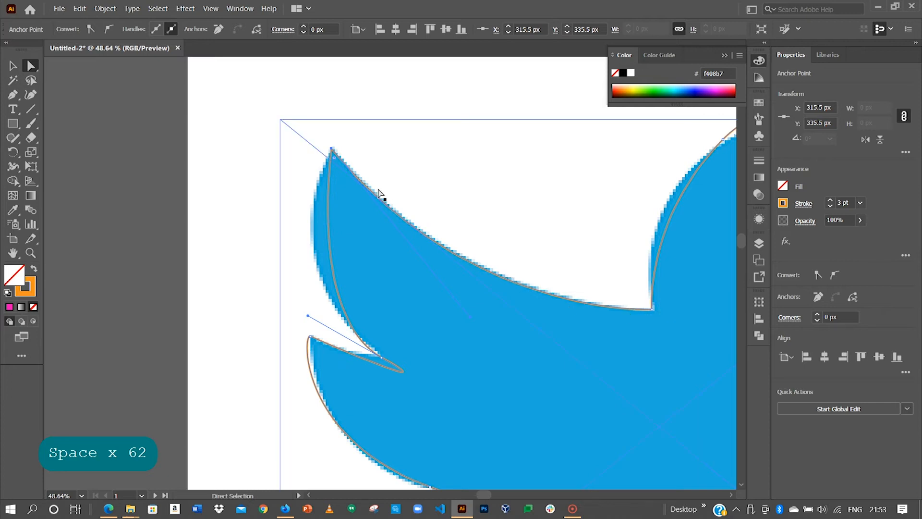
Step: Place the first wing notch's anchor at about X 424.5, Y 791.5 px and angle its outer handle to fit the top feather's edge
left_click_drag(382, 361, 381, 357)
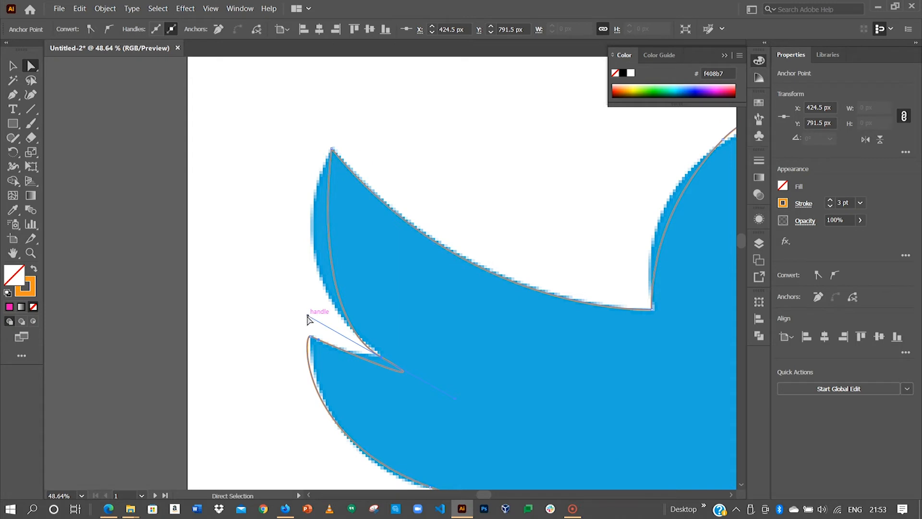
left_click_drag(308, 318, 265, 261)
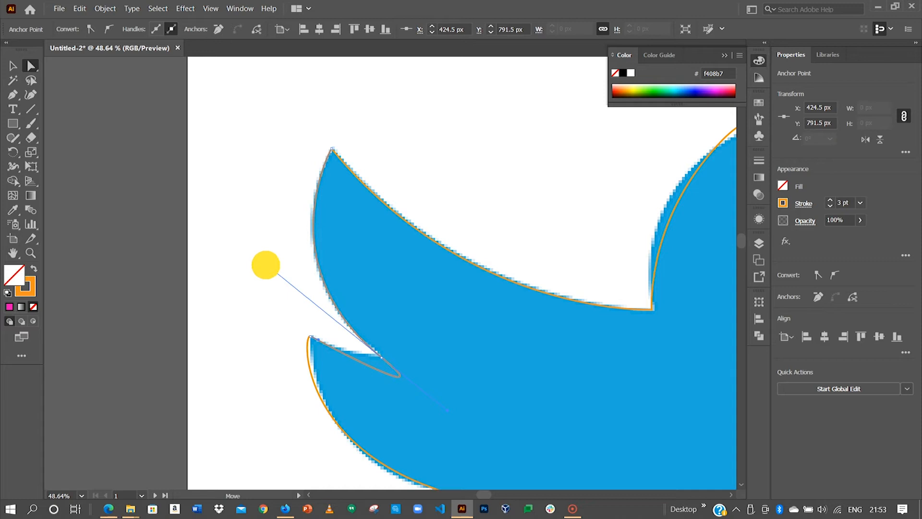
left_click_drag(263, 264, 263, 264)
Step: Collapse the first wing notch anchor's inner handle onto the point to make a sharp corner
key("space")
left_click_drag(339, 341, 309, 249)
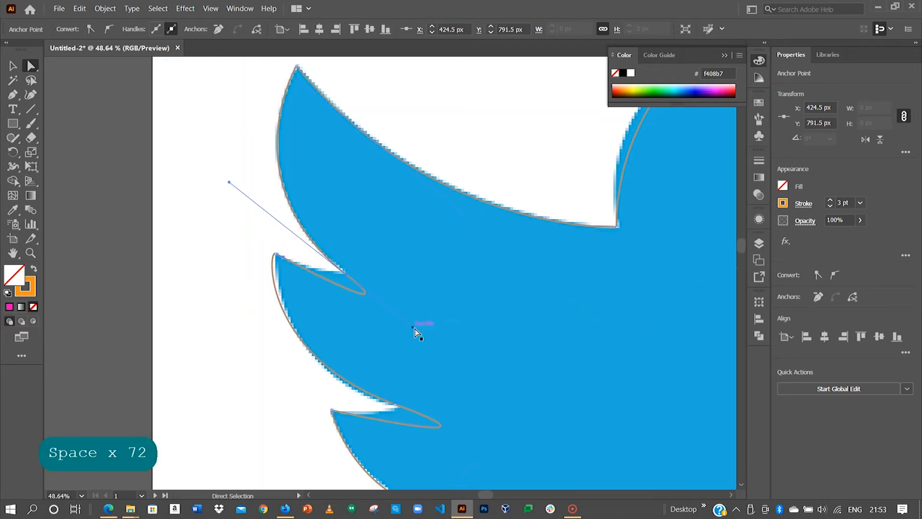
left_click(397, 312)
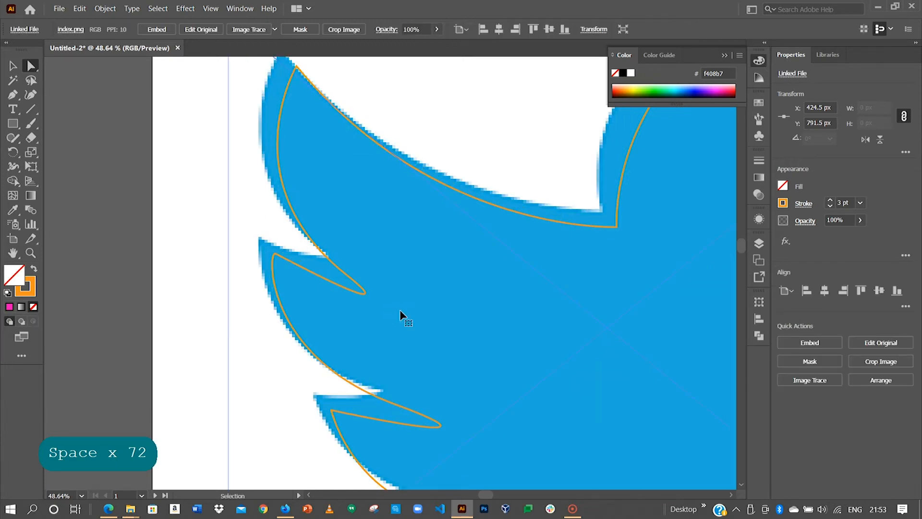
key("ctrl+z")
left_click(344, 272)
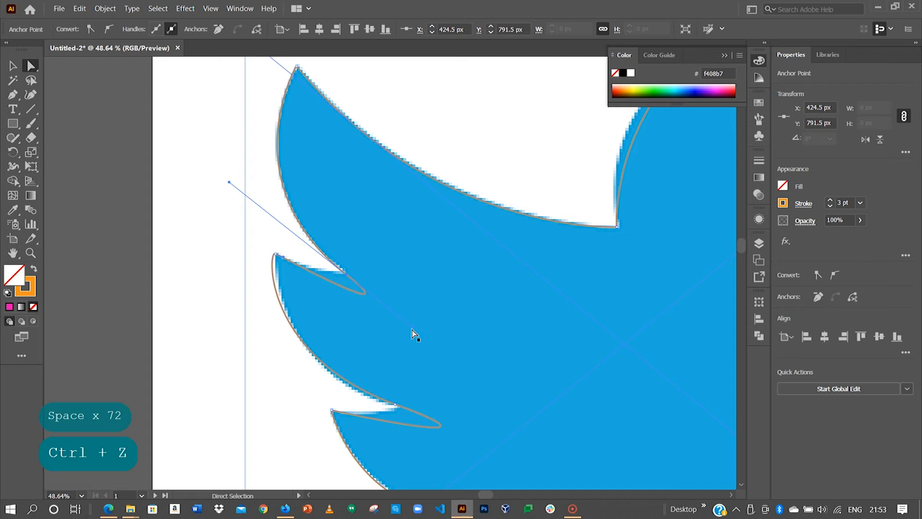
left_click_drag(413, 330, 346, 273)
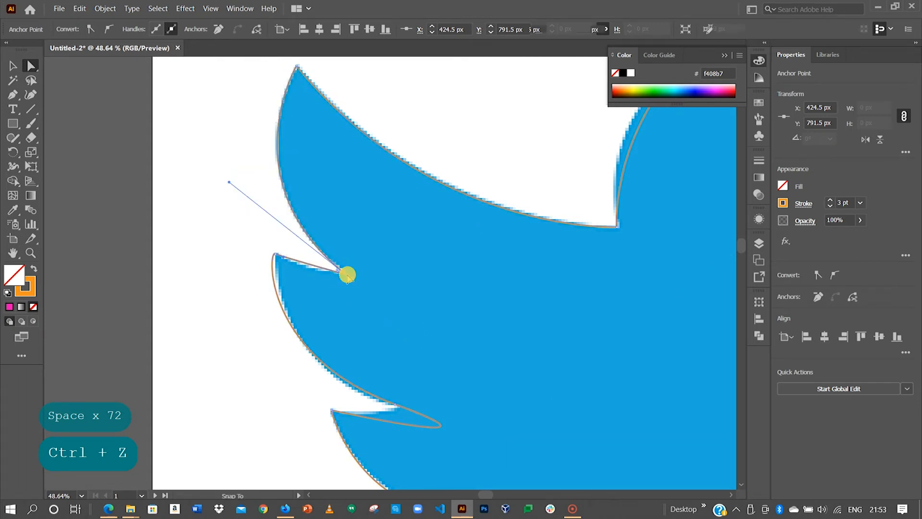
Step: Fit the second feather's tip to the logo, then collapse the second notch's inner handle and adjust its outer one along the feather edge
left_click(276, 255)
mouse_move(283, 261)
left_mouse_down()
mouse_move(293, 274)
mouse_move(313, 275)
mouse_move(276, 253)
left_mouse_up()
left_click_drag(393, 405, 393, 405)
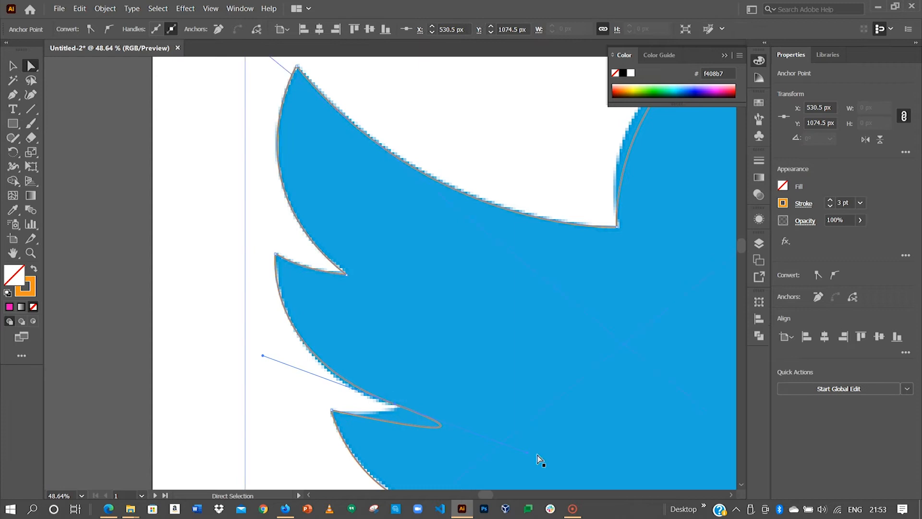
left_click_drag(527, 454, 396, 405)
left_click(397, 405)
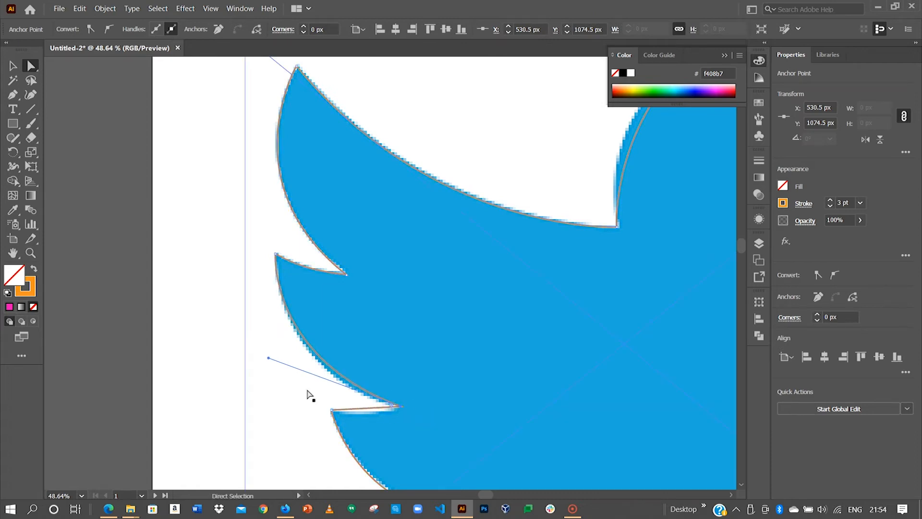
mouse_move(270, 360)
left_mouse_down()
mouse_move(298, 325)
mouse_move(270, 356)
mouse_move(269, 373)
left_mouse_up()
Step: Convert the third feather's tip anchor to smooth, bend its upper edge to the logo with one handle and collapse the other
key("space")
left_click_drag(372, 428, 338, 164)
left_click(270, 167)
left_click_drag(268, 169, 271, 166)
left_click(278, 169)
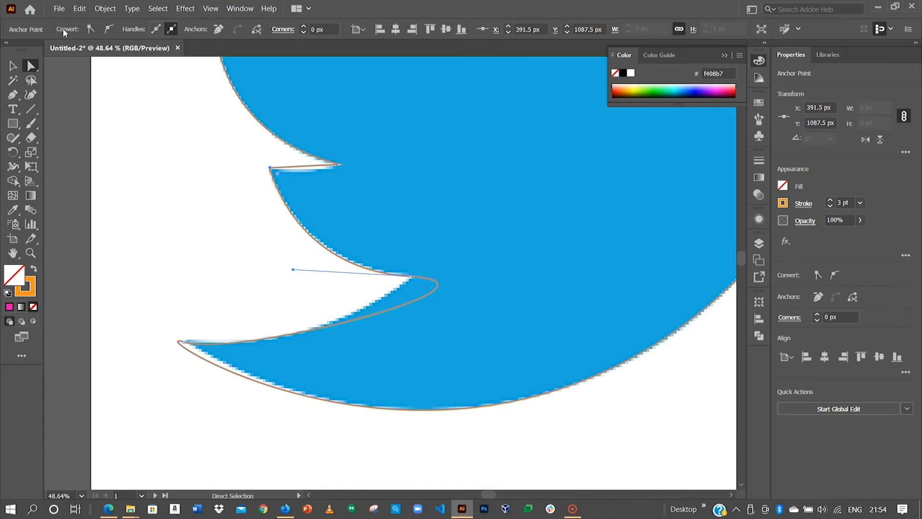
left_click(110, 28)
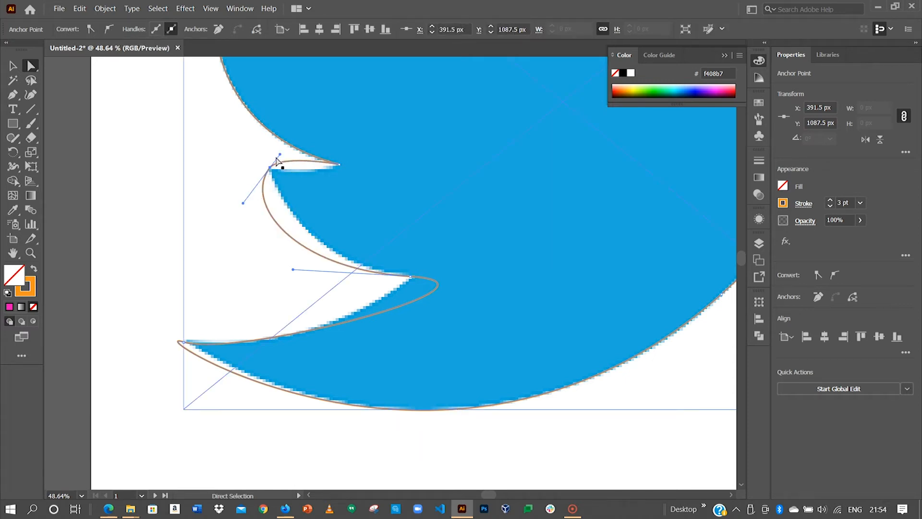
left_click_drag(280, 154, 307, 175)
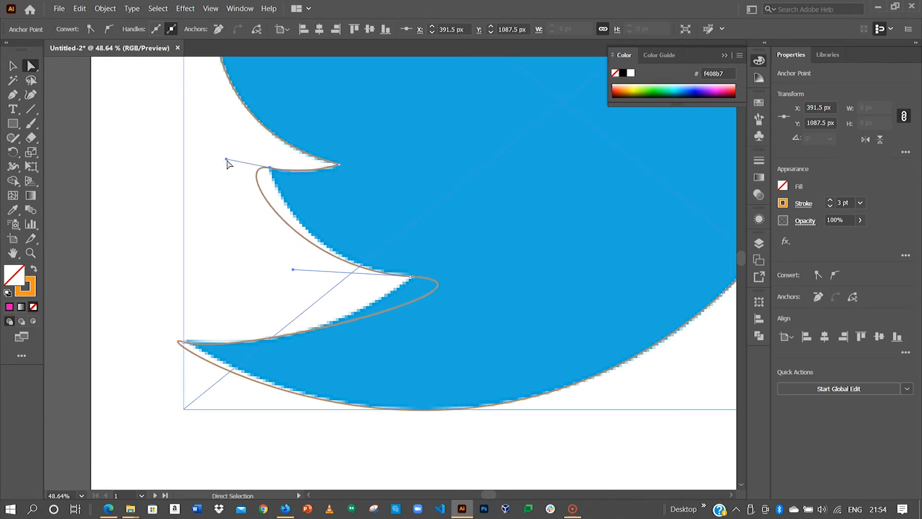
left_click_drag(226, 159, 269, 167)
Step: Move the lowest notch's anchor to about X 704.5, Y 1324.5 px and collapse its inner handle into a sharp corner
left_click(411, 278)
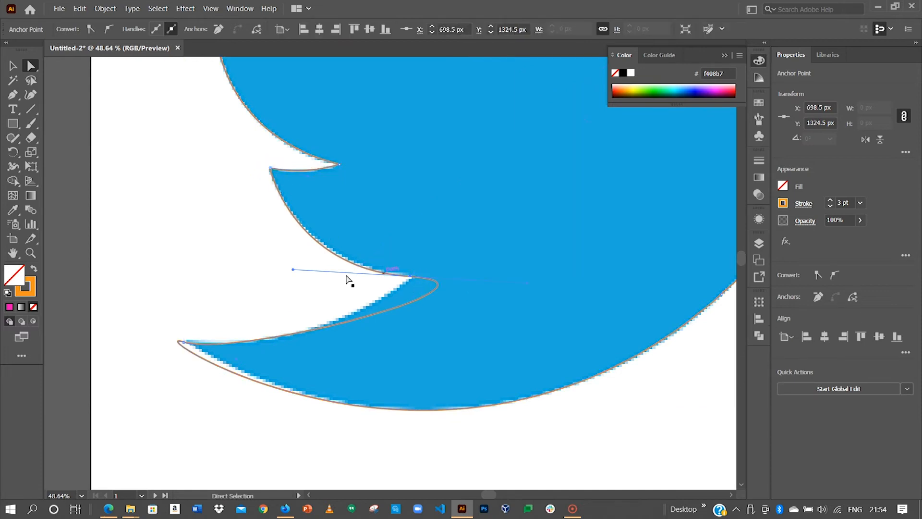
left_click_drag(530, 285, 413, 276)
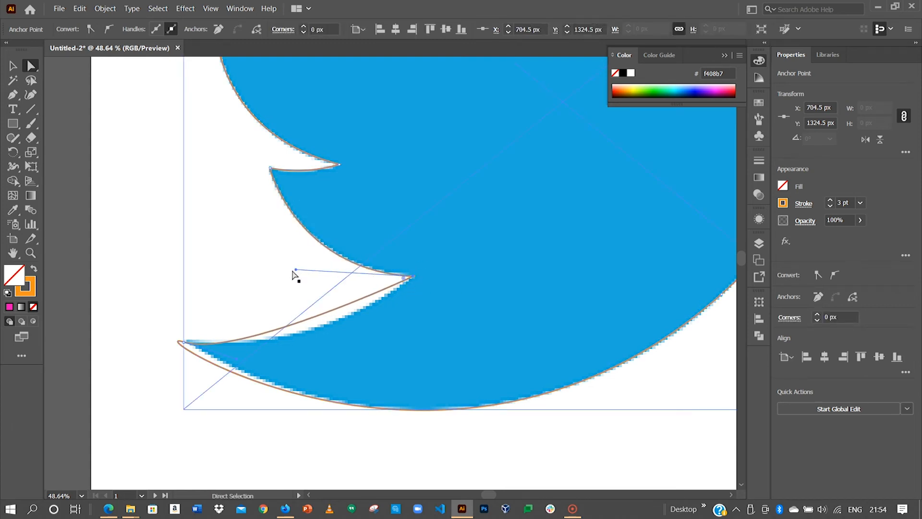
left_click_drag(295, 269, 294, 269)
Step: Fit the tail tip's anchor and curve handle to the logo and collapse its outer handle onto the point
left_click(185, 342)
left_click_drag(186, 342, 188, 340)
left_click_drag(240, 356, 274, 354)
left_click_drag(132, 331, 188, 341)
Step: Move the belly anchor onto the logo's edge at about X 1432.5, Y 1313.5 px and adjust its lower handle to the belly curve
left_click_drag(610, 335, 469, 334)
left_click(580, 293)
left_click_drag(580, 293, 604, 270)
left_click_drag(450, 397, 503, 193)
left_click_drag(384, 318, 374, 342)
left_click_drag(596, 159, 385, 389)
left_click_drag(566, 205, 431, 343)
left_click_drag(563, 195, 437, 301)
left_click_drag(341, 442, 511, 250)
left_click_drag(327, 377, 408, 250)
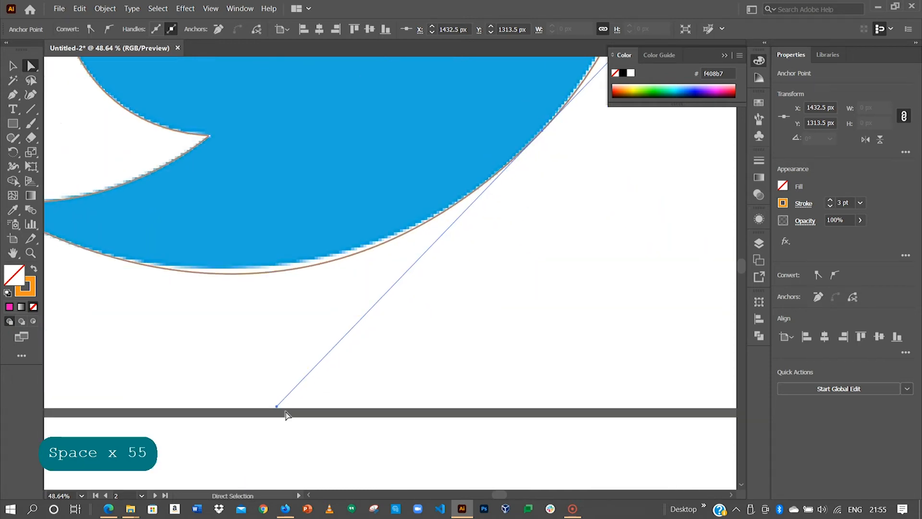
left_click_drag(277, 406, 290, 392)
Step: Move the anchor under the beak onto the logo's corner and sharpen the lower beak tip at about X 1860.5, Y 437.5 px
left_click_drag(563, 259, 472, 372)
left_click_drag(526, 193, 510, 321)
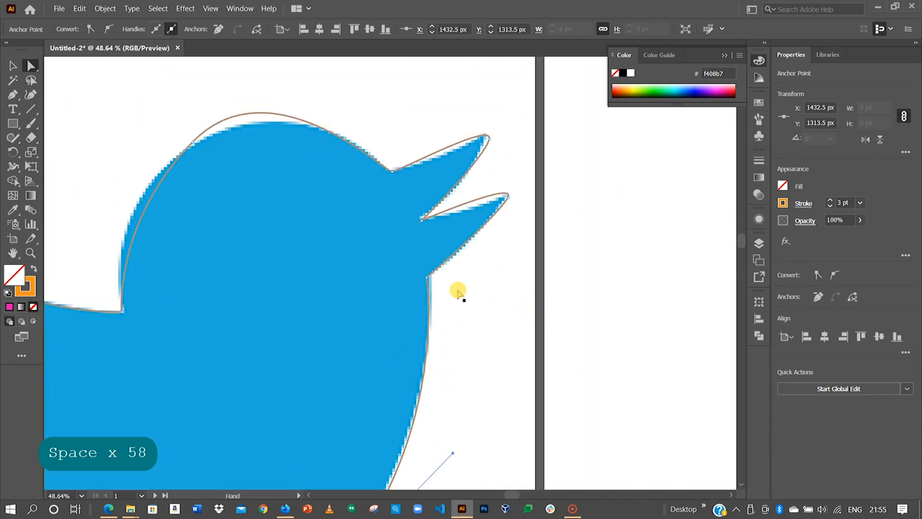
left_click_drag(429, 280, 429, 273)
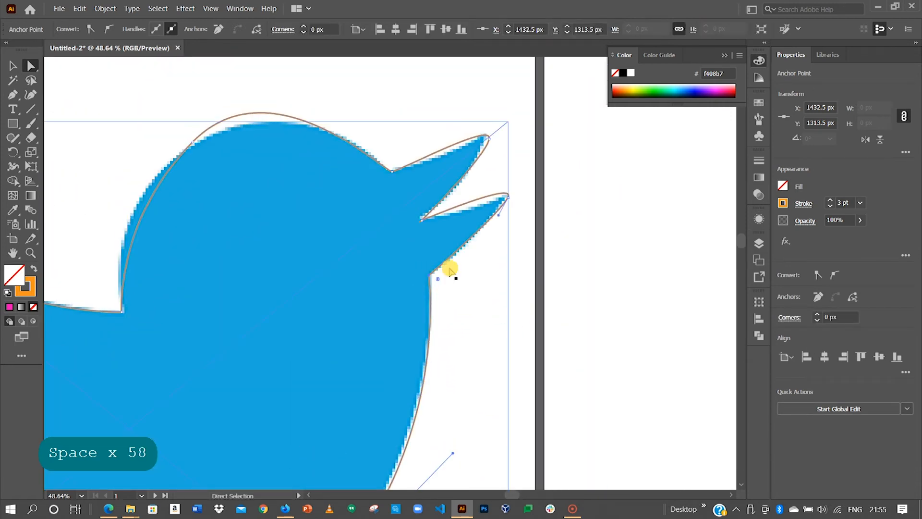
left_click(507, 196)
left_click_drag(500, 216, 473, 248)
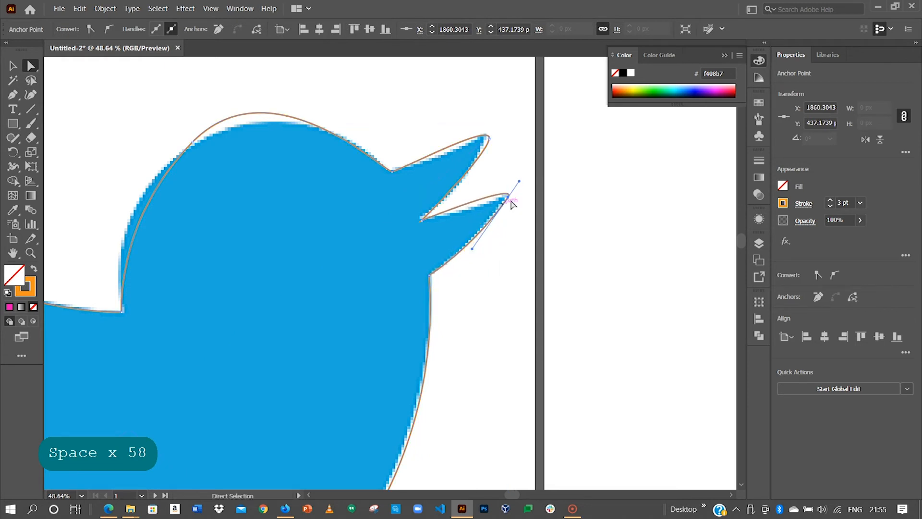
left_click_drag(506, 196, 507, 196)
left_click_drag(471, 249, 468, 253)
left_click_drag(519, 182, 508, 197)
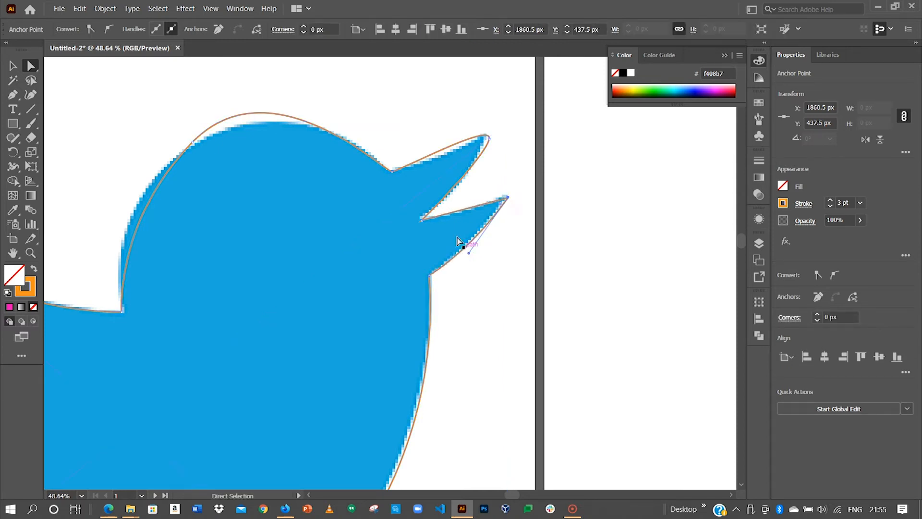
Step: Align the mouth corner's anchor with the logo and sharpen the upper beak tip at about X 1816.5, Y 297.5 px
left_click_drag(422, 219, 420, 217)
left_click_drag(487, 156, 470, 178)
mouse_move(488, 137)
left_mouse_down()
mouse_move(494, 119)
mouse_move(487, 134)
left_mouse_up()
left_click_drag(464, 182, 440, 169)
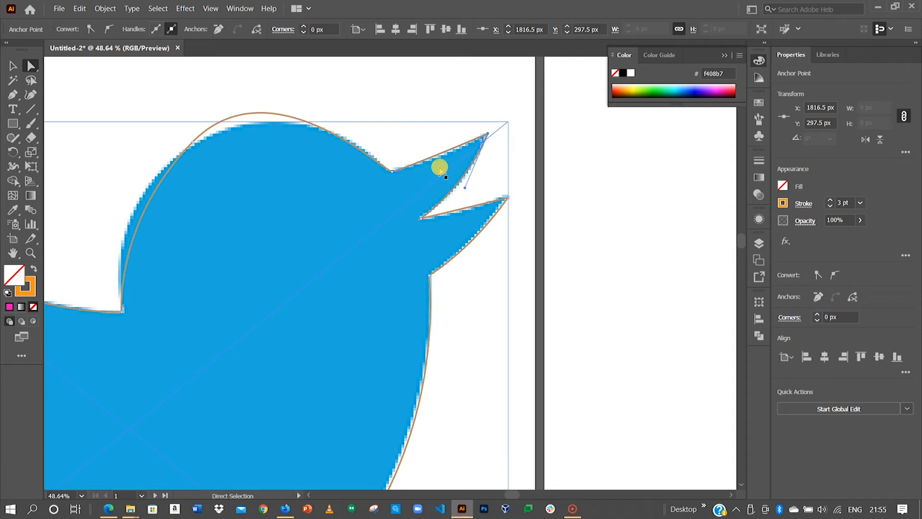
left_click(396, 171)
left_click_drag(396, 171, 392, 171)
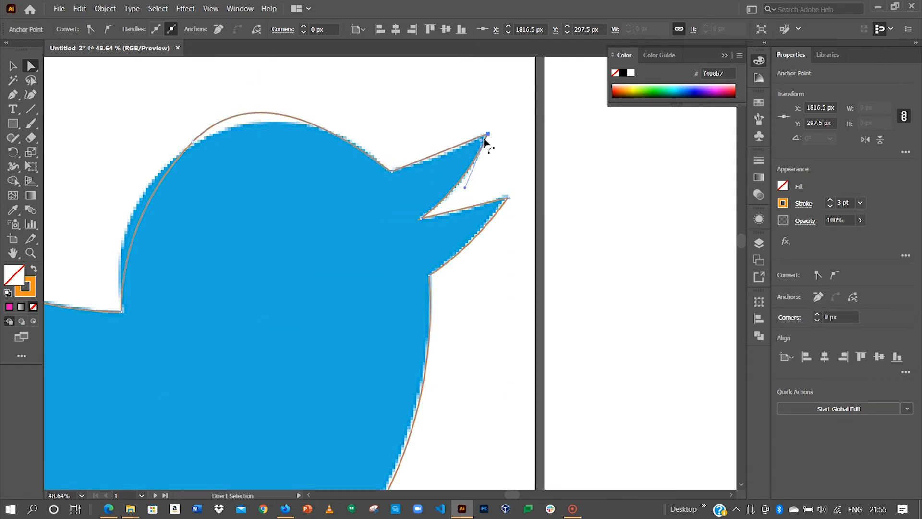
left_click(391, 171)
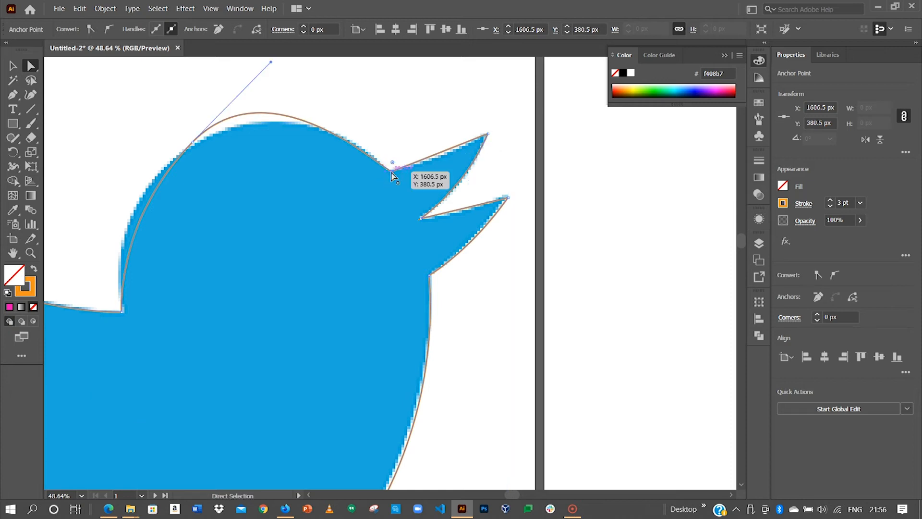
mouse_move(387, 174)
left_mouse_down()
mouse_move(379, 179)
mouse_move(365, 151)
mouse_move(391, 171)
left_mouse_up()
key("ctrl+z")
key("ctrl+z")
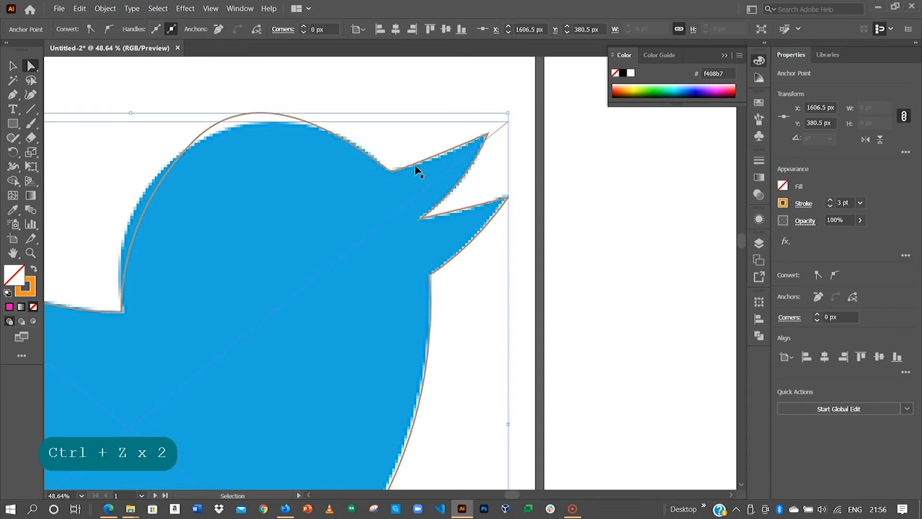
Step: Adjust the anchor where the head meets the upper beak so the beak's top edge follows the logo
mouse_move(392, 172)
left_mouse_down()
mouse_move(423, 172)
mouse_move(387, 173)
left_mouse_up()
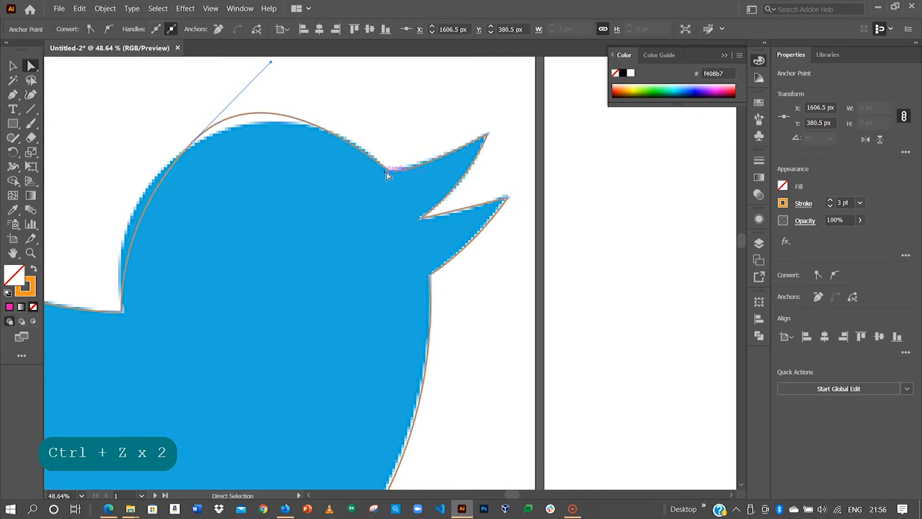
left_click(387, 171)
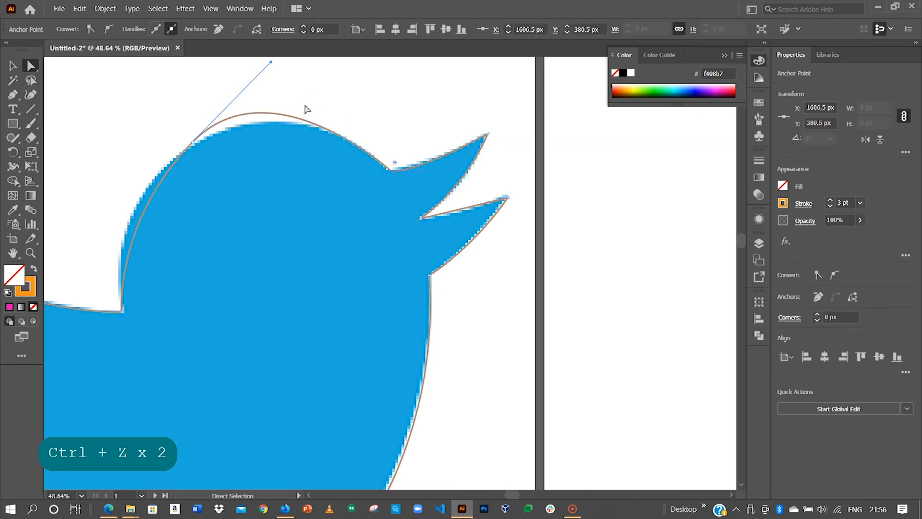
Step: Move the head's back anchor onto the logo's edge at about X 1135.5, Y 348.5 px and shape both handles to the head curve
key("space")
left_click_drag(213, 191, 335, 208)
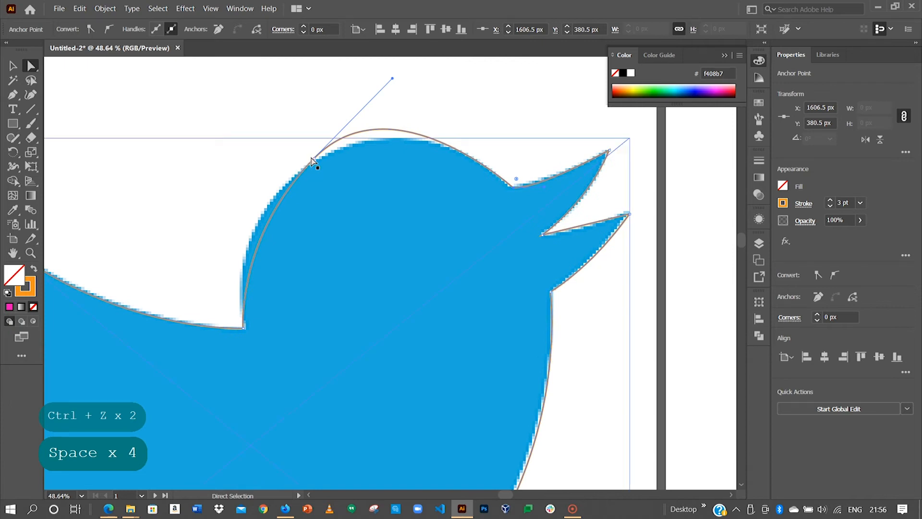
left_click_drag(313, 162, 298, 174)
left_click_drag(376, 94, 420, 86)
left_click_drag(411, 84, 411, 84)
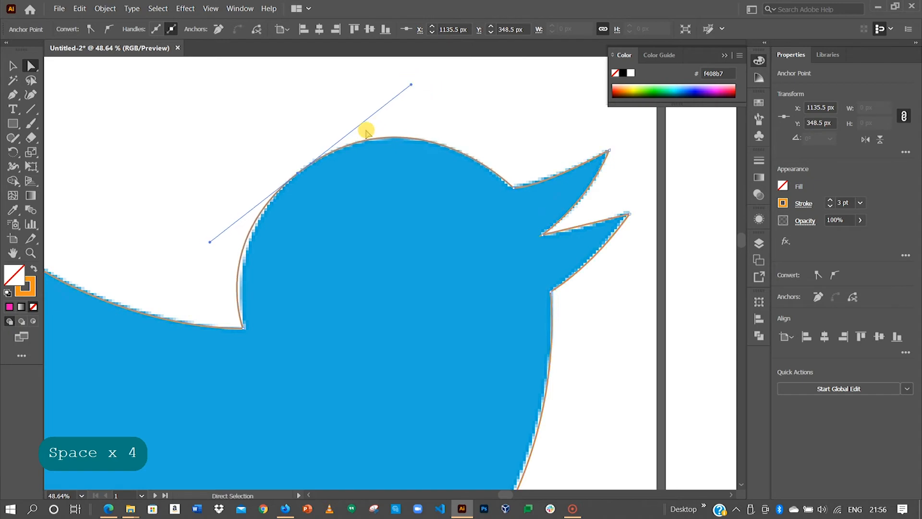
left_click_drag(210, 243, 218, 244)
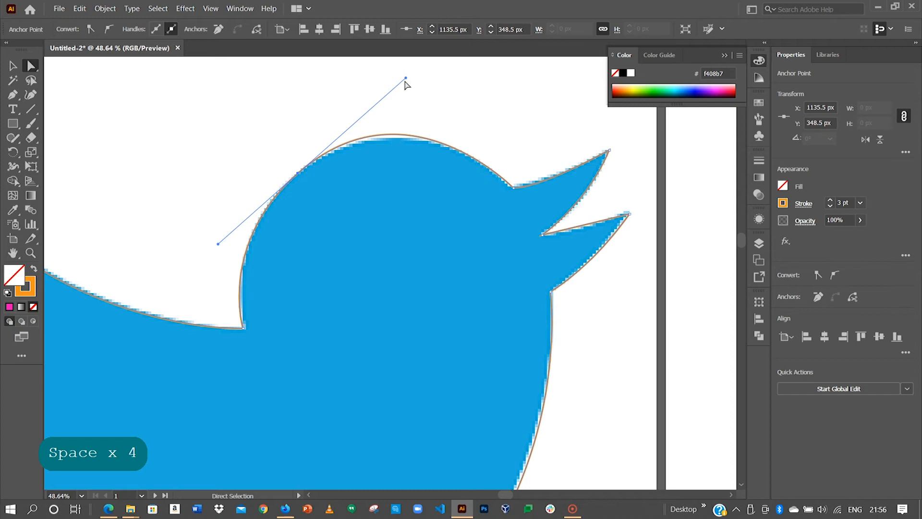
left_click_drag(406, 77, 404, 84)
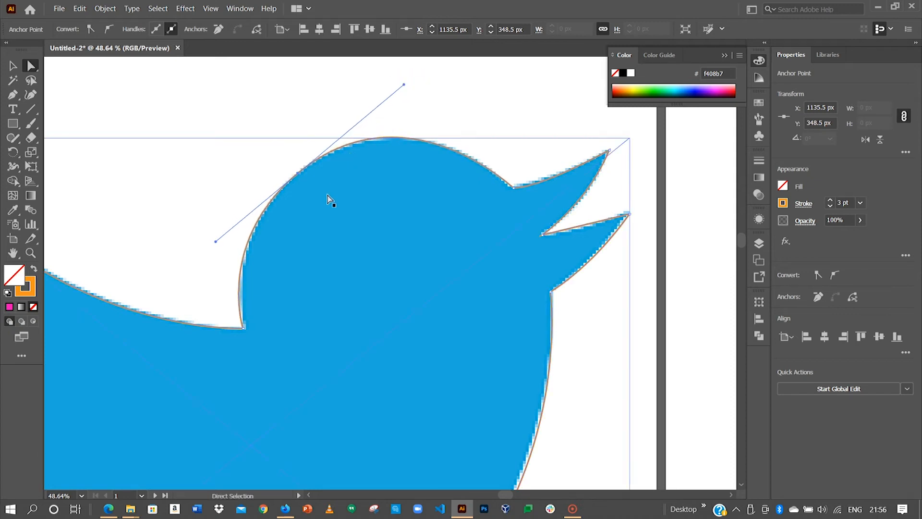
Step: Swap the bird path's fill and stroke to give it a solid orange fill (f7931e) without an outline
key("ctrl+0")
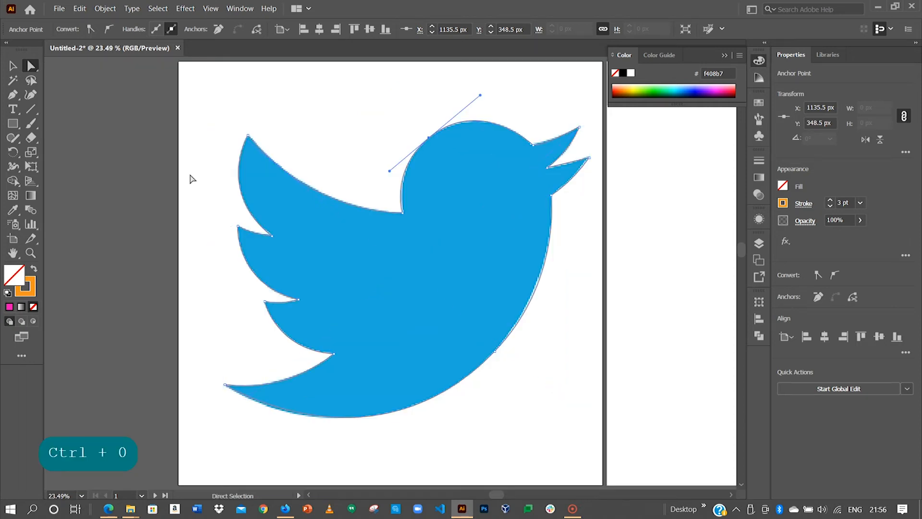
left_click(12, 66)
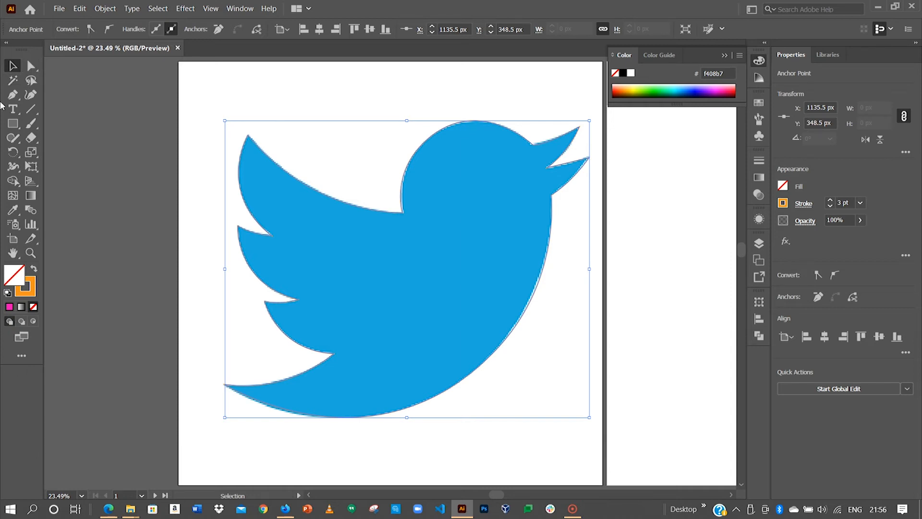
left_click(34, 271)
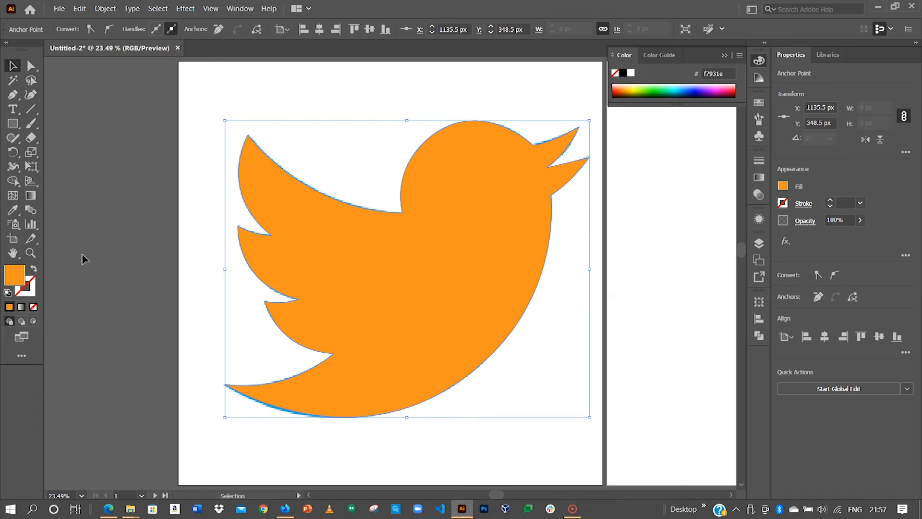
Step: Move the orange bird straight across from the first artboard onto the second one
key("a")
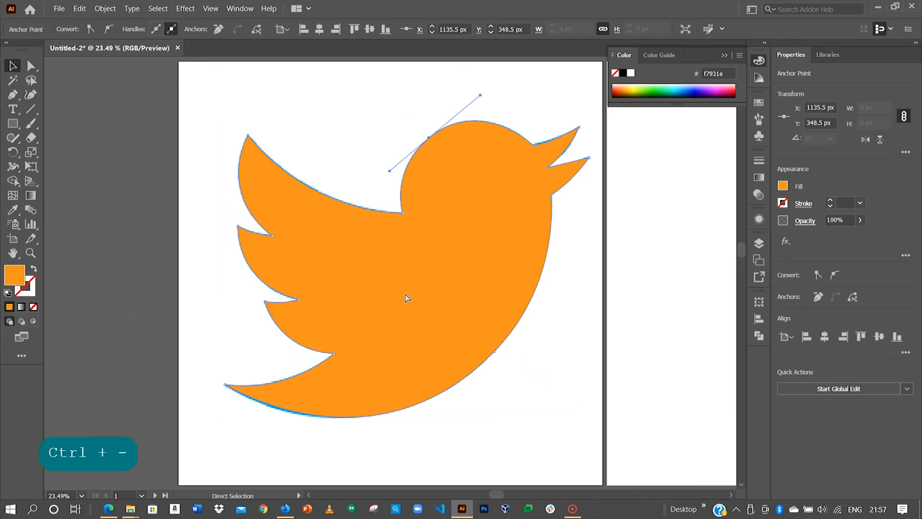
key("ctrl+minus")
key("v")
left_click(134, 177)
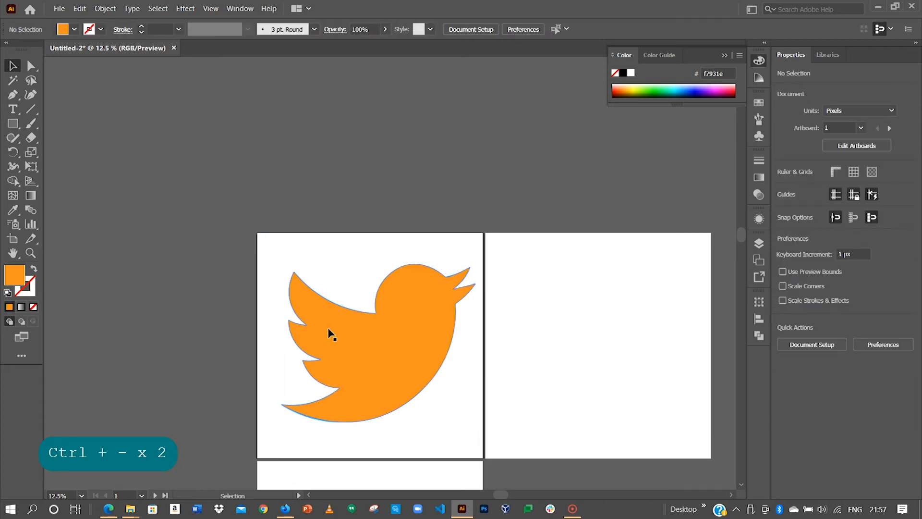
left_click_drag(322, 336, 549, 336)
Step: Move the blue reference image off to the left of the first artboard and return the orange bird to that artboard
left_click(419, 328)
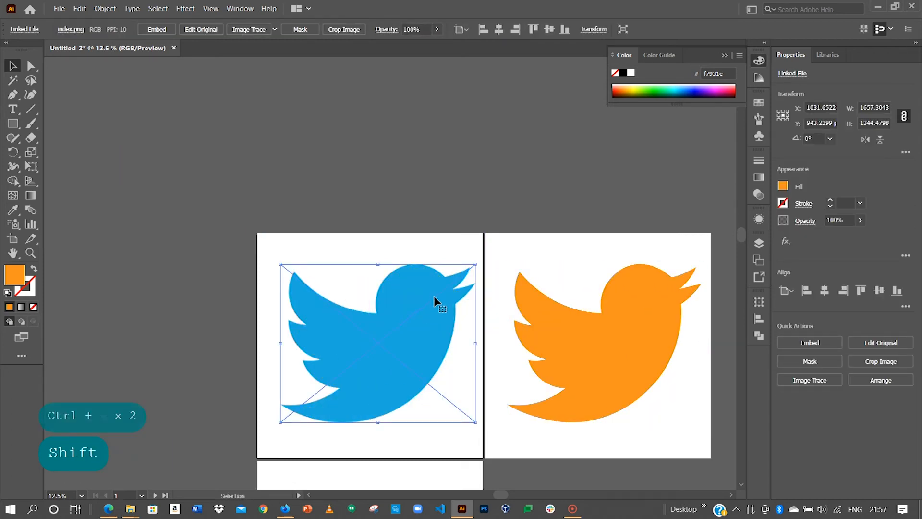
left_click_drag(440, 300, 188, 286)
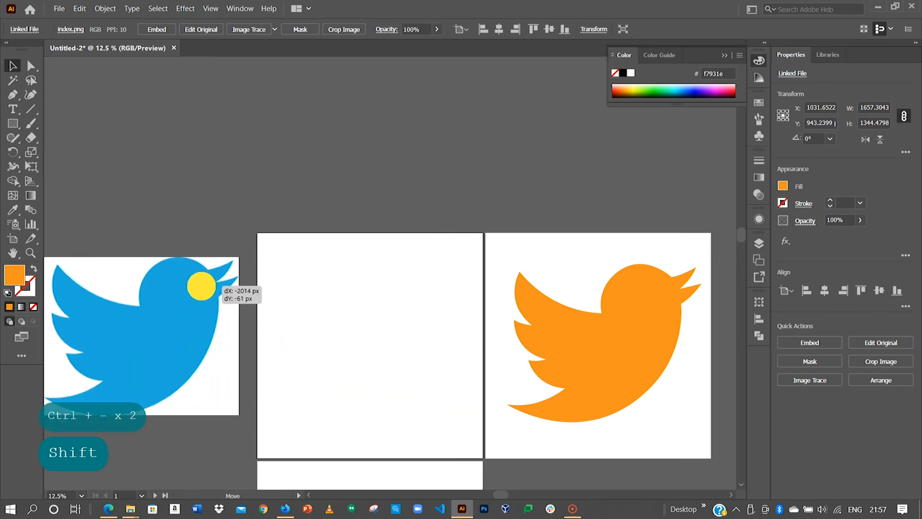
left_click_drag(586, 312, 328, 263)
left_click(412, 263)
key("space")
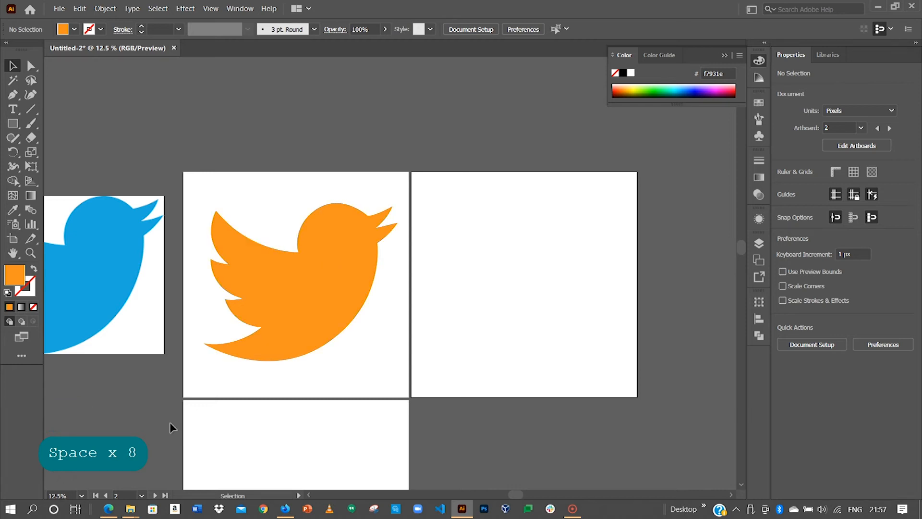
Step: Place the ringed bird image ff3feb29475b0cab16b94aaca20a1b5c from the Twitter logo folder to the right of the second artboard, about 1642 px wide
left_click(131, 508)
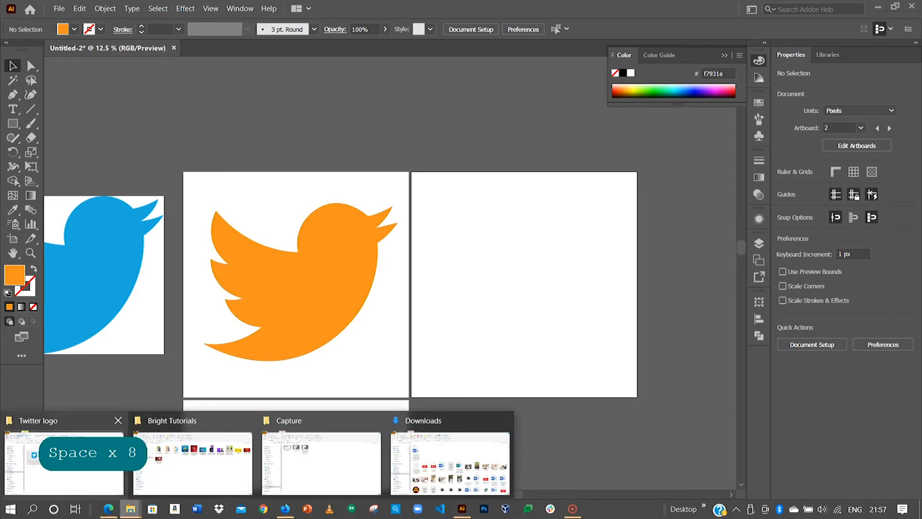
left_click(122, 444)
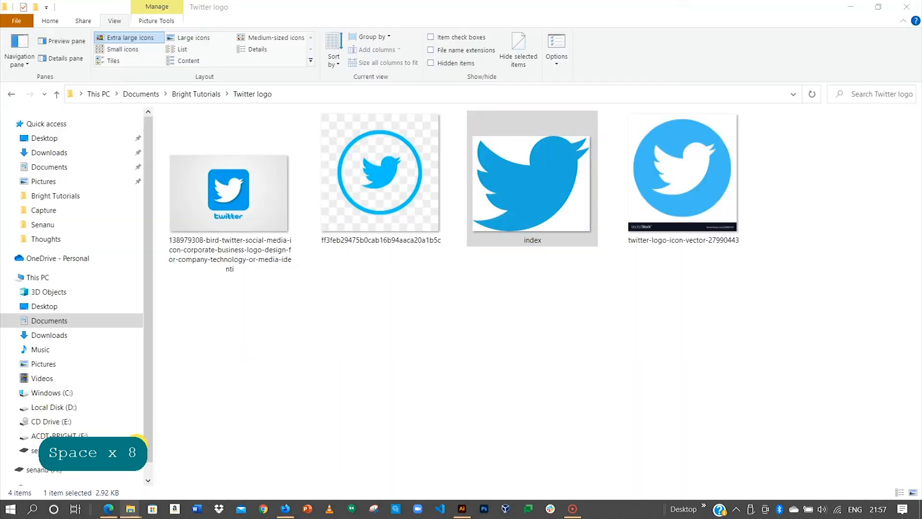
left_click(394, 168)
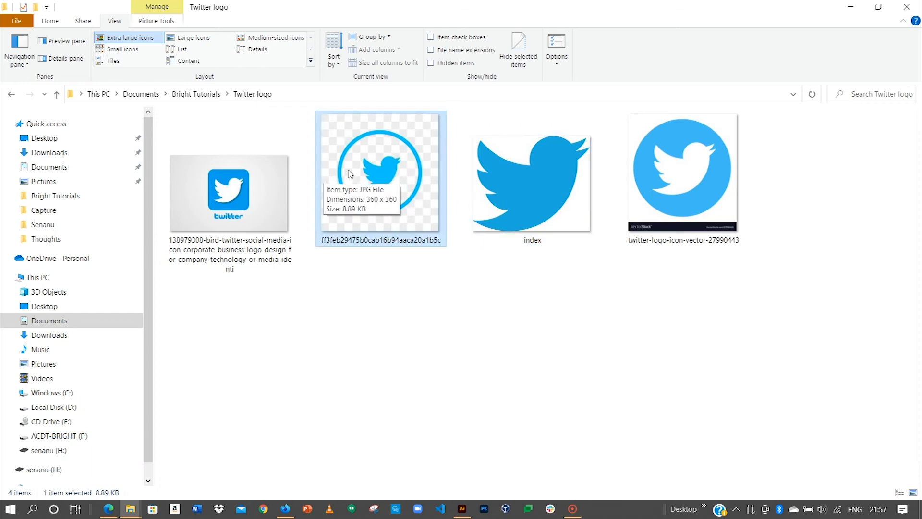
left_click_drag(349, 173, 609, 182)
left_click_drag(586, 276, 557, 252)
left_click_drag(439, 274, 531, 260)
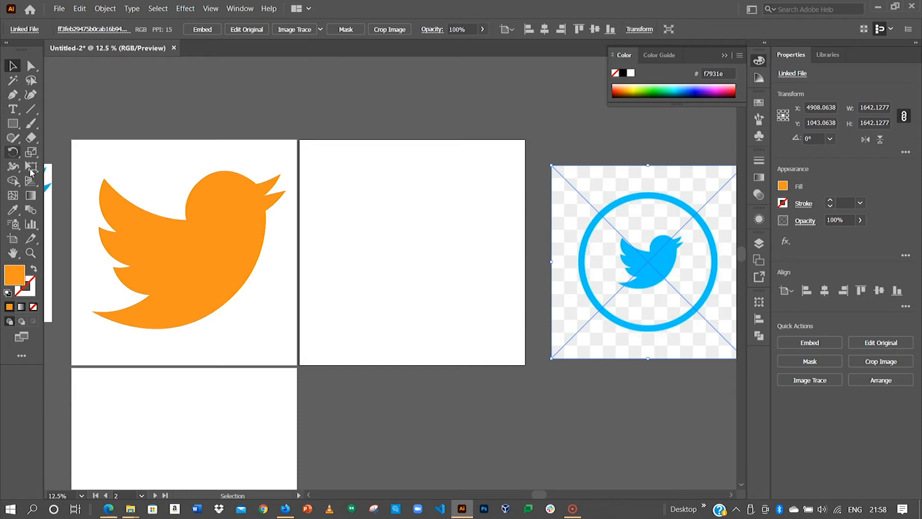
Step: Draw an orange circle about 1462 px in diameter with the Ellipse tool, centred on the second artboard
left_click_drag(13, 124, 72, 148)
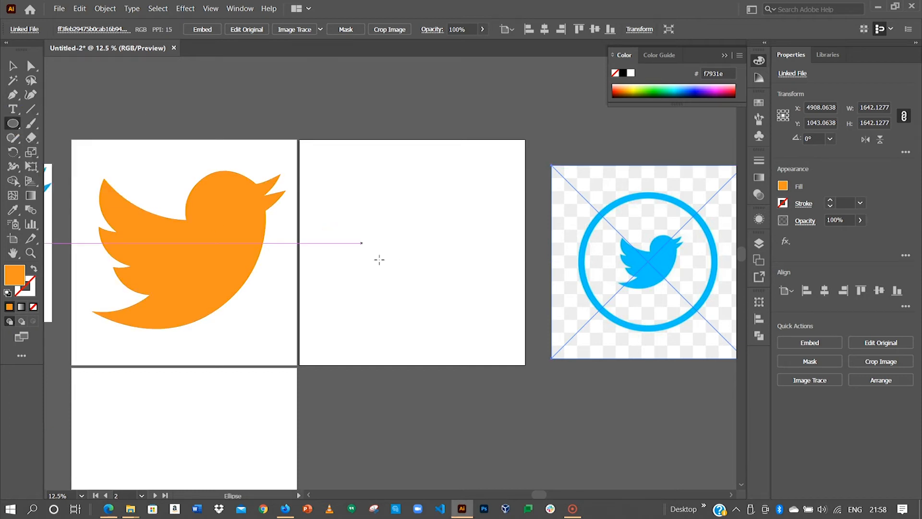
mouse_move(405, 249)
left_mouse_down()
mouse_move(484, 312)
mouse_move(462, 274)
mouse_move(494, 308)
mouse_move(474, 301)
mouse_move(504, 316)
mouse_move(490, 299)
left_mouse_up()
left_click(12, 66)
left_click_drag(378, 263, 385, 265)
left_click(395, 225)
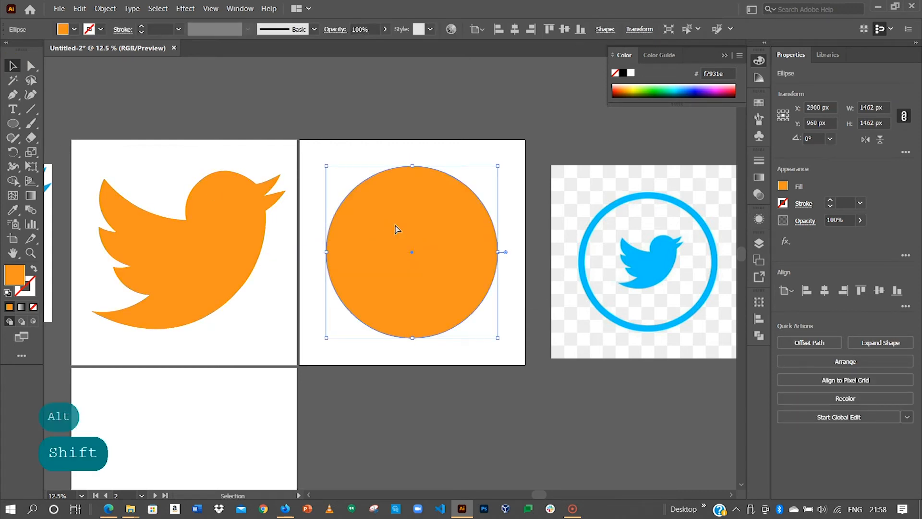
Step: Duplicate the circle in place and scale the copy down slightly about its centre to form an inner circle
key("ctrl+c")
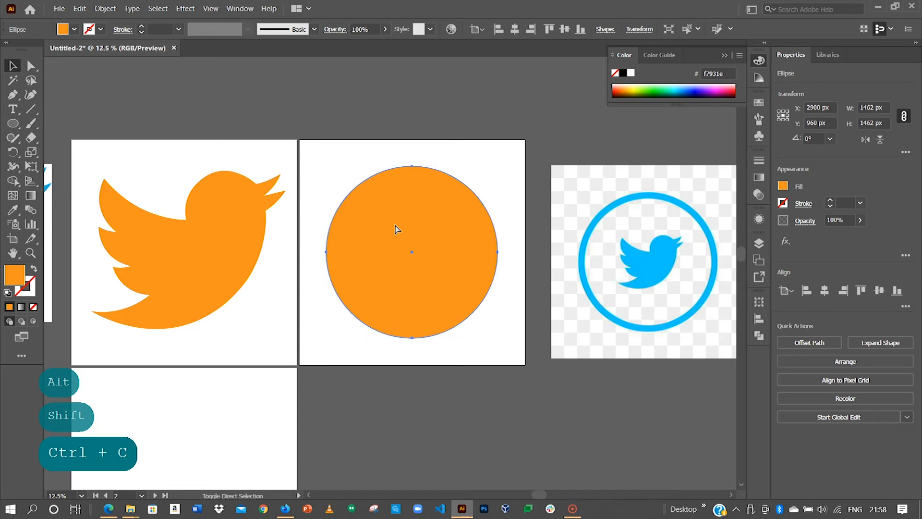
key("ctrl+shift+v")
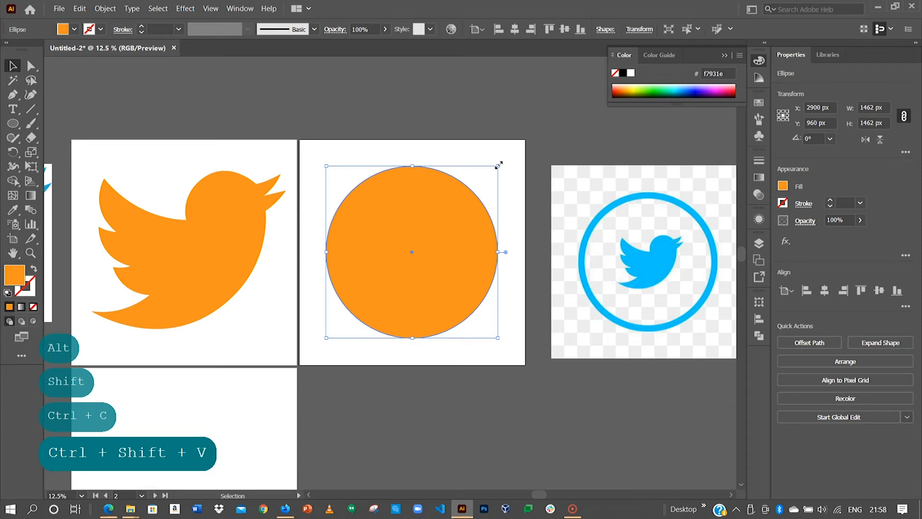
left_click_drag(498, 165, 489, 169)
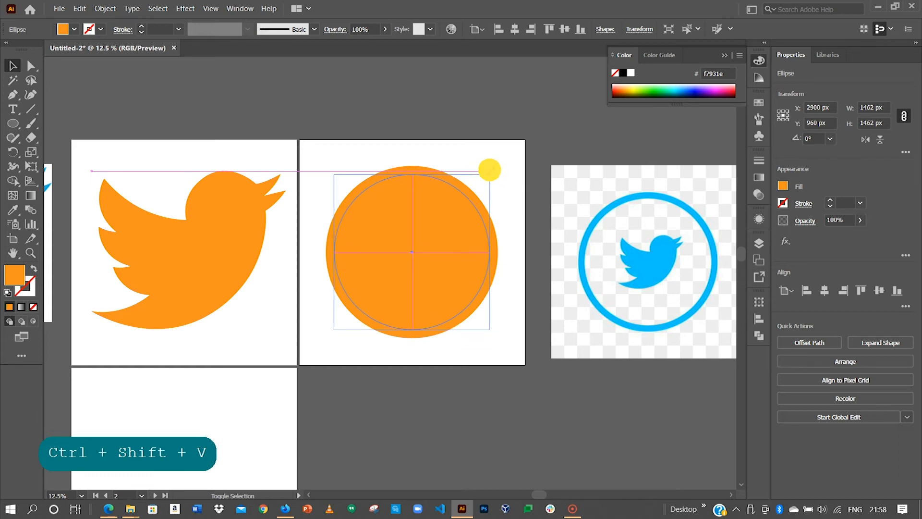
Step: Subtract the inner circle from the outer one with Minus Front to make a thin ring
left_click(399, 169)
left_click(405, 192)
left_click(417, 251, "shift")
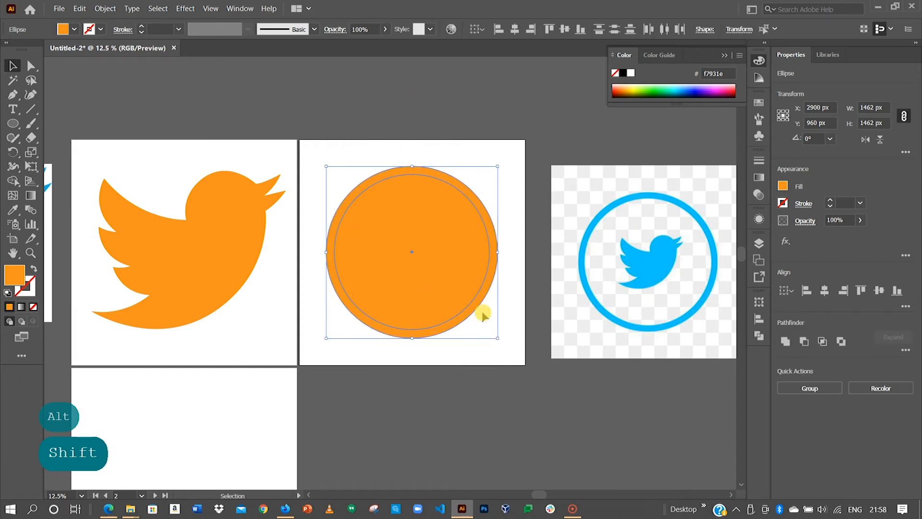
left_click(805, 340)
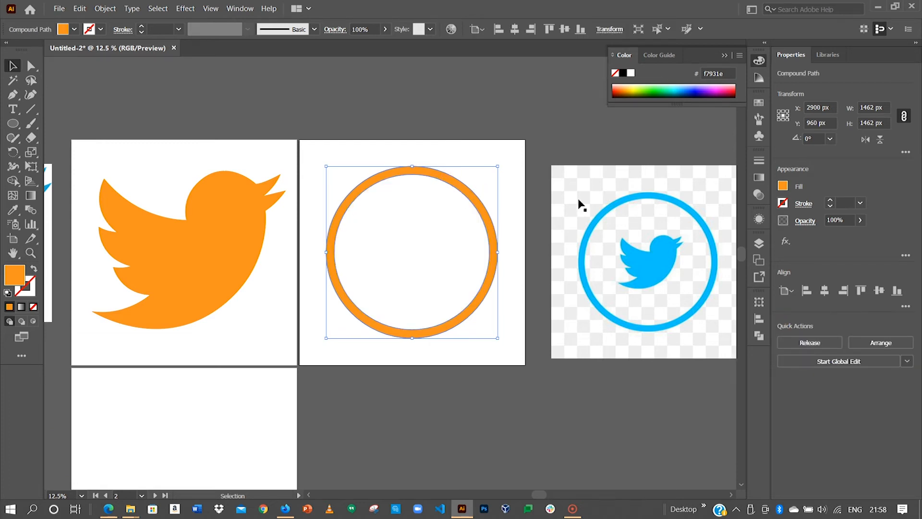
left_click(401, 118)
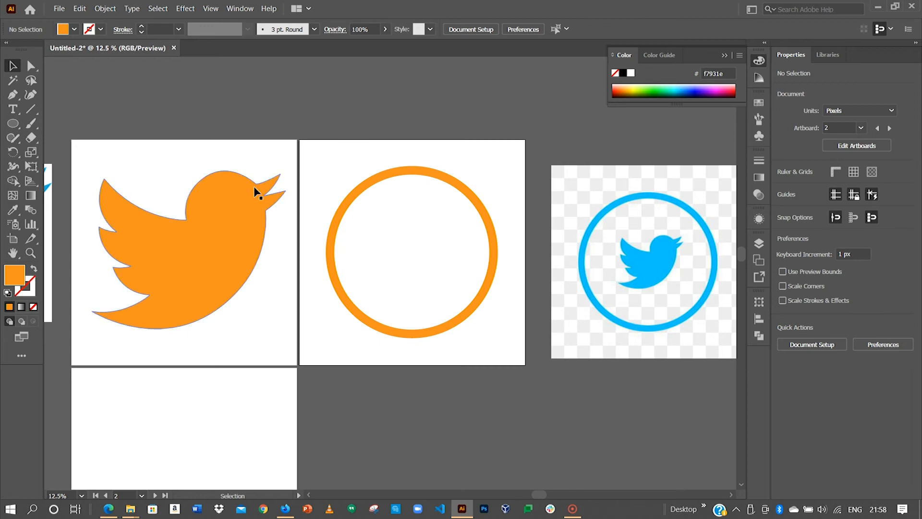
Step: Copy the orange bird from the first artboard and paste it onto the ring's artboard
left_click(193, 240)
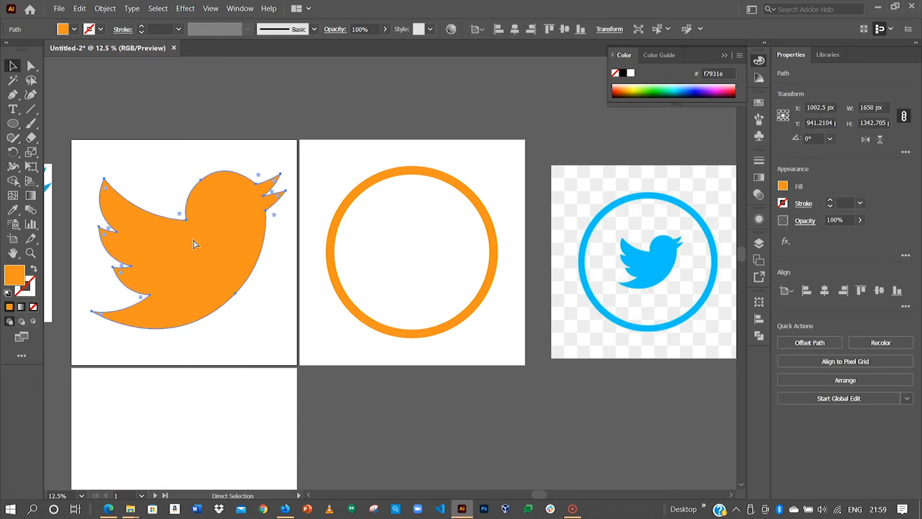
key("ctrl+c")
left_click(416, 176)
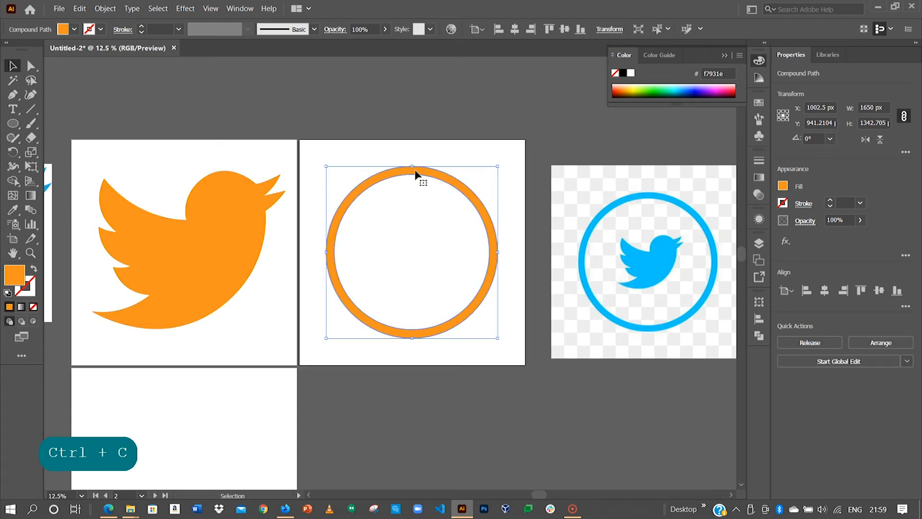
left_click(414, 235)
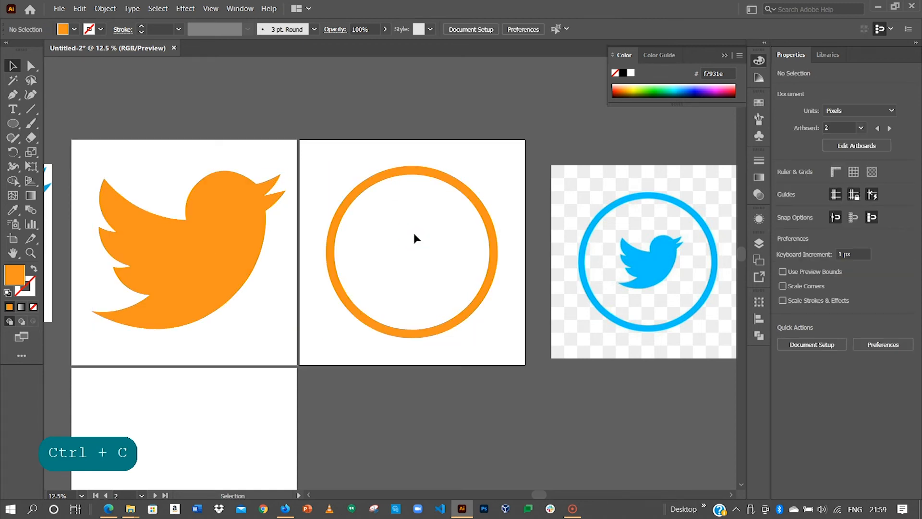
key("ctrl+v")
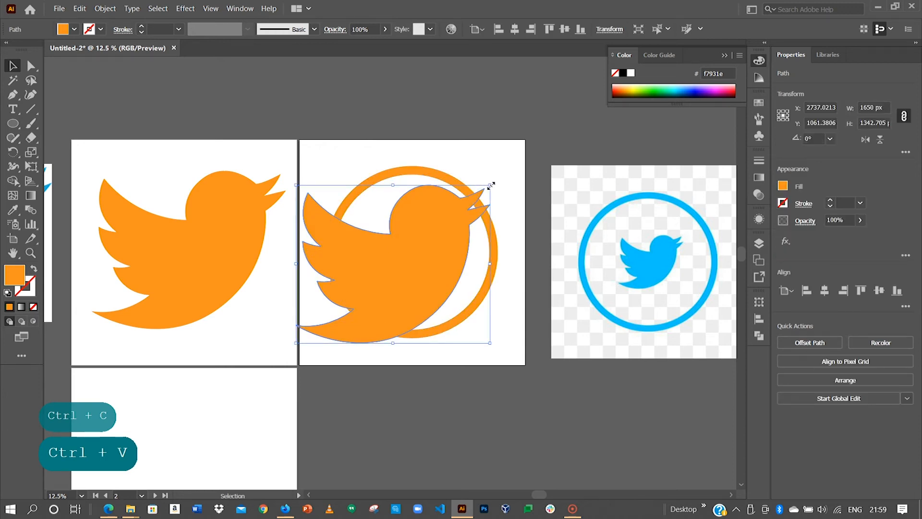
Step: Scale the pasted bird down proportionally to roughly half size and centre it inside the ring
key("shift")
left_click_drag(490, 184, 443, 222)
left_click_drag(402, 253, 424, 245)
left_click(416, 196)
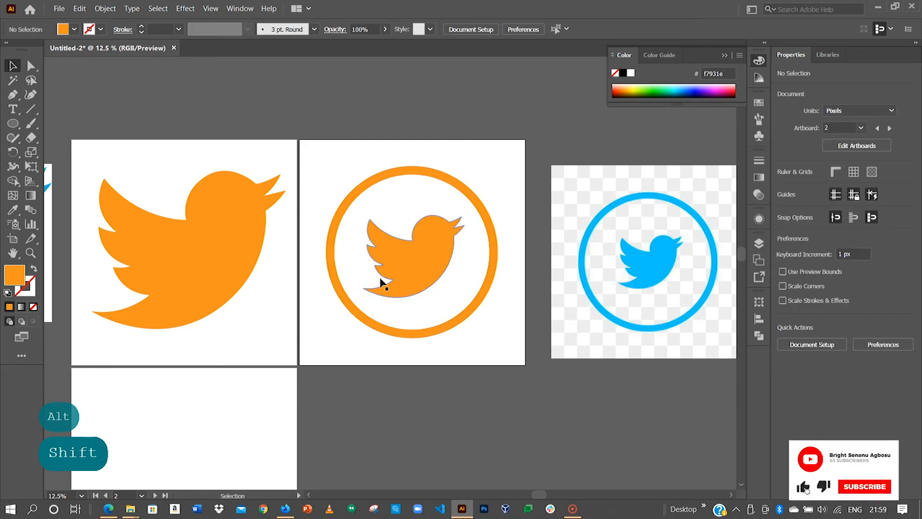
key("space")
left_click_drag(413, 356, 472, 197)
left_click_drag(398, 291, 511, 229)
left_click_drag(452, 285, 369, 361)
left_click_drag(465, 255, 445, 398)
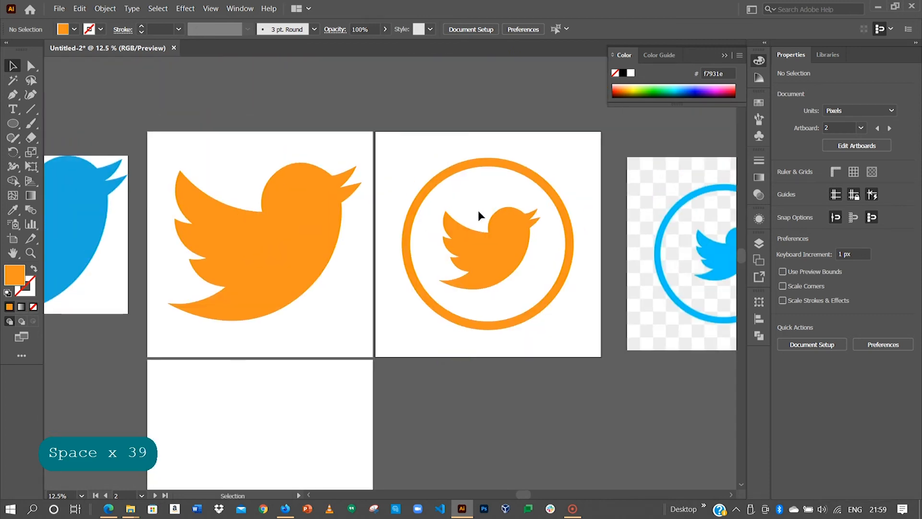
Step: Place the twitter-logo-icon-vector-27990443 image from the Twitter logo folder as a reference beside the empty third artboard
left_click_drag(269, 373, 326, 195)
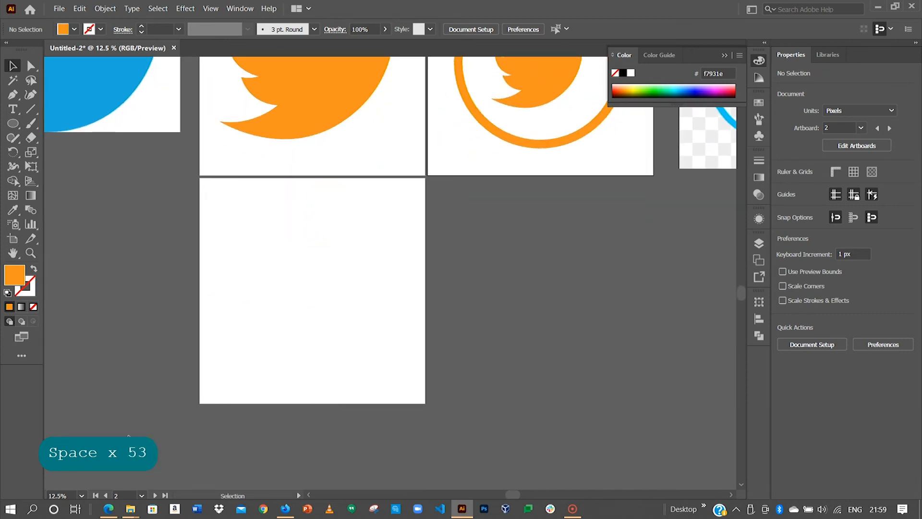
left_click(130, 508)
left_click(68, 453)
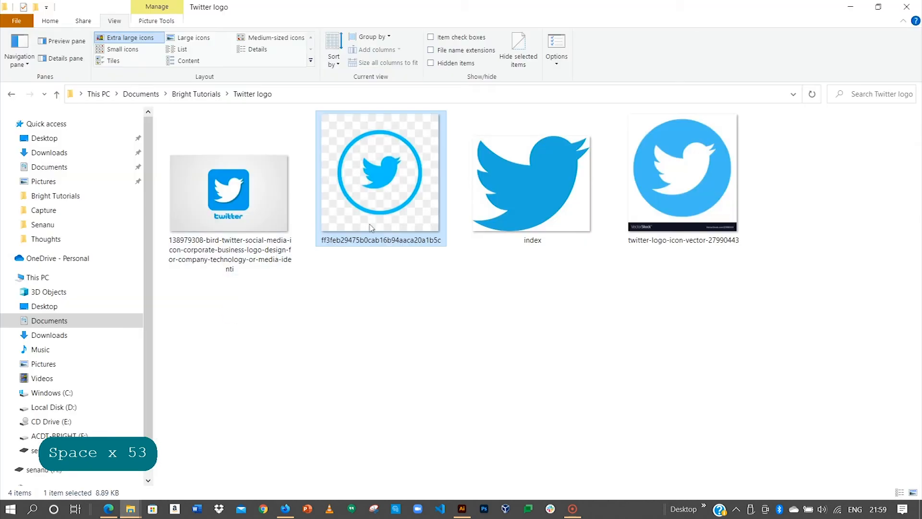
left_click_drag(677, 178, 459, 434)
left_click_drag(340, 292, 507, 240)
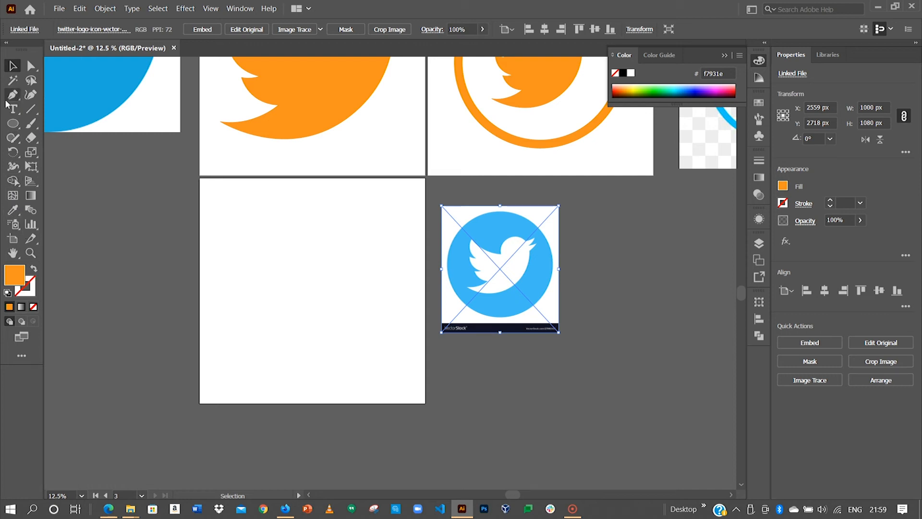
Step: Draw an orange circle about 1474 px in diameter, centred on the third artboard
left_click(12, 123)
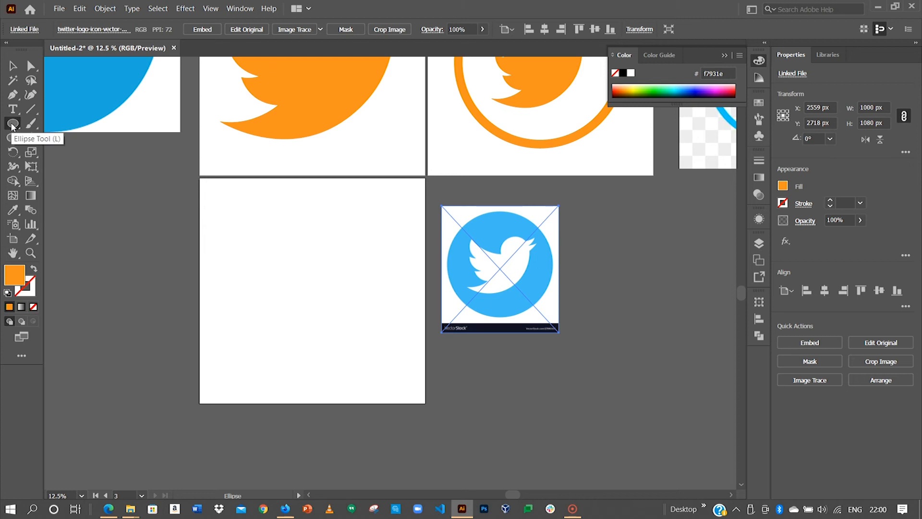
left_click(12, 124)
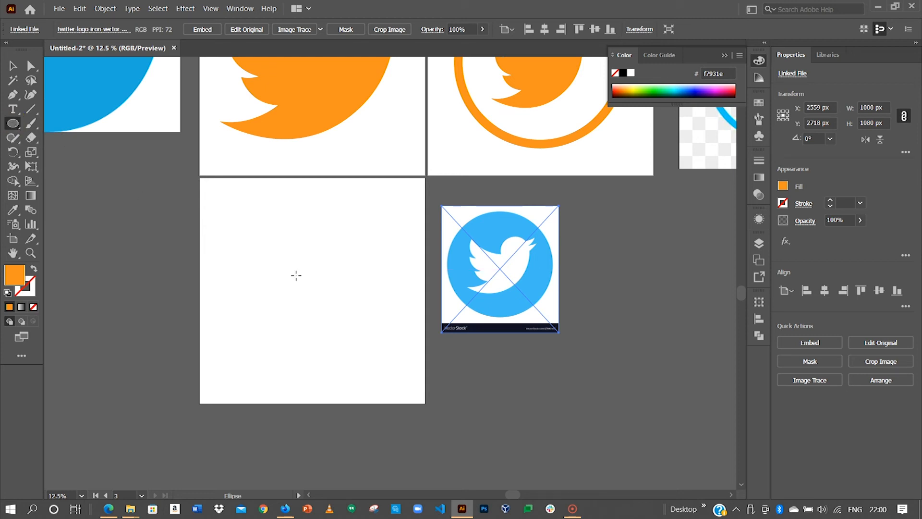
left_click_drag(311, 290, 399, 373)
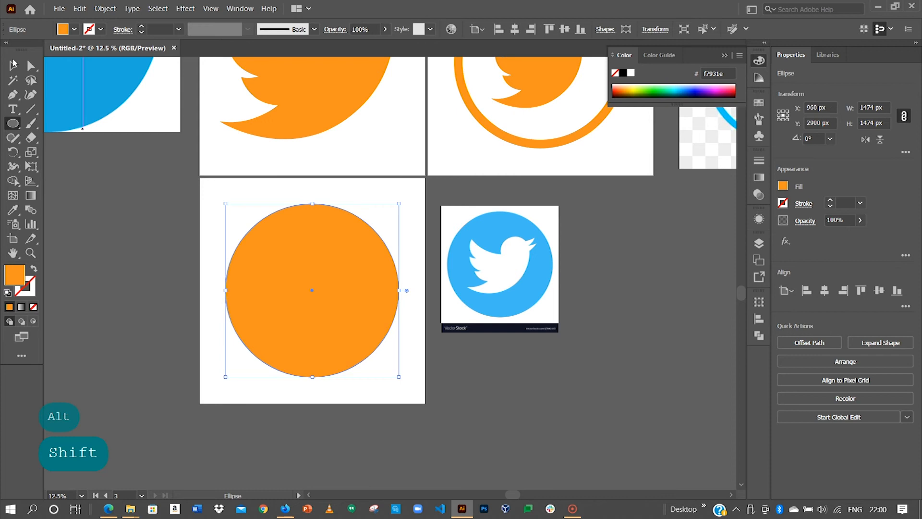
left_click(13, 64)
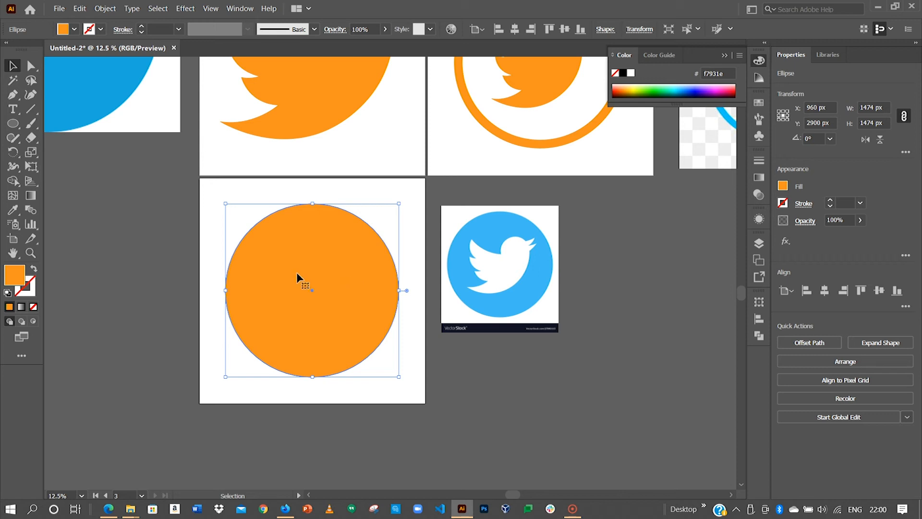
Step: Move the round-logo reference image to the left side of the third artboard and add two new artboards beside it
left_click_drag(534, 248, 145, 247)
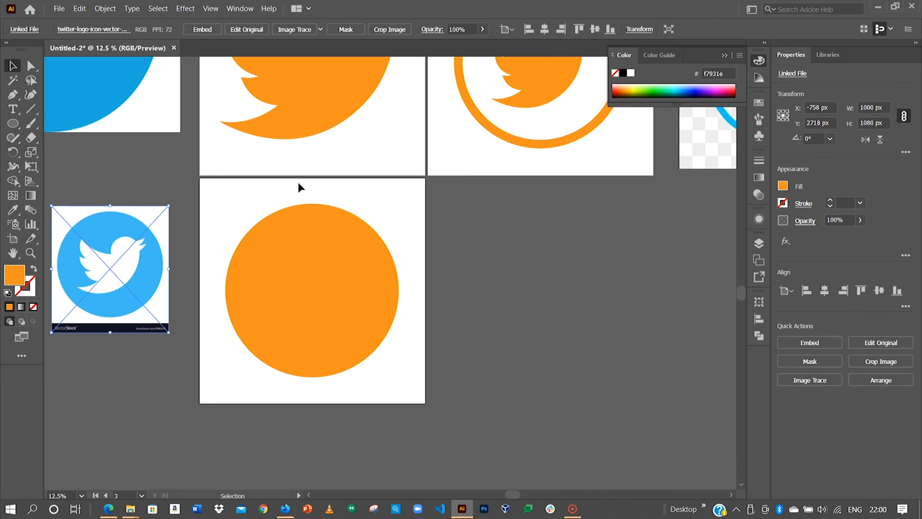
left_click(13, 238)
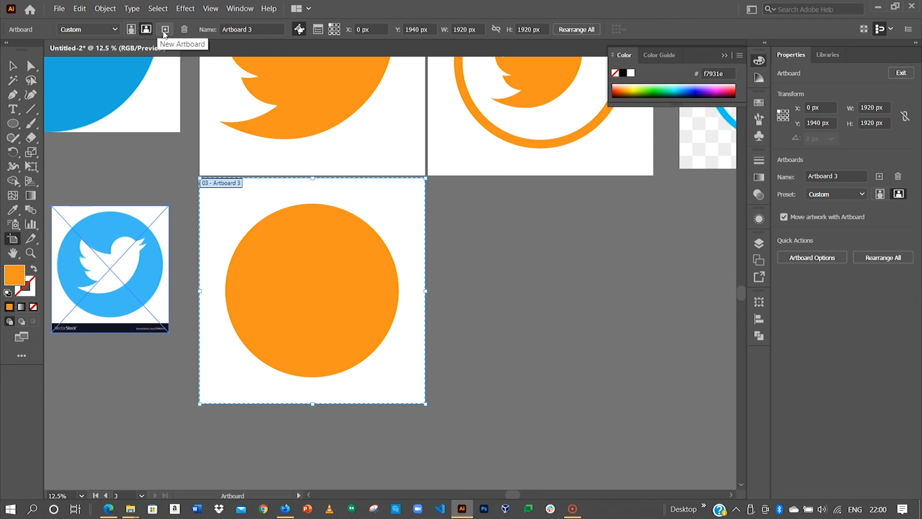
left_click(165, 30)
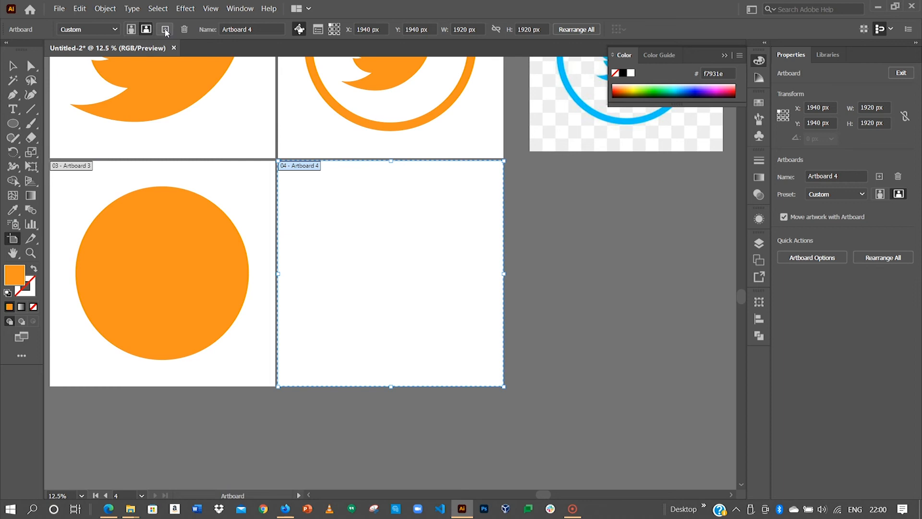
left_click(165, 30)
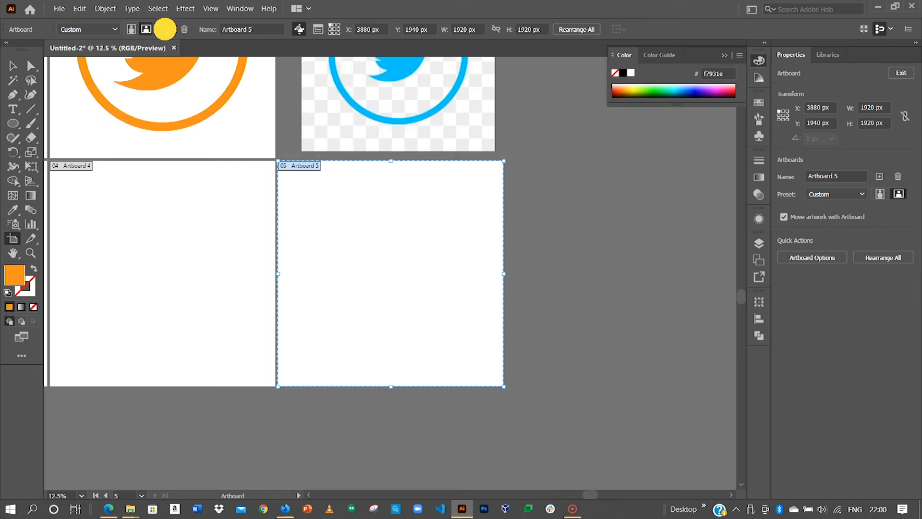
left_click(13, 66)
Step: Copy the orange bird from the first artboard and paste it onto the circle on the third artboard
key("space")
left_click_drag(200, 237, 481, 232)
left_click_drag(319, 245, 519, 199)
left_click_drag(478, 171, 454, 248)
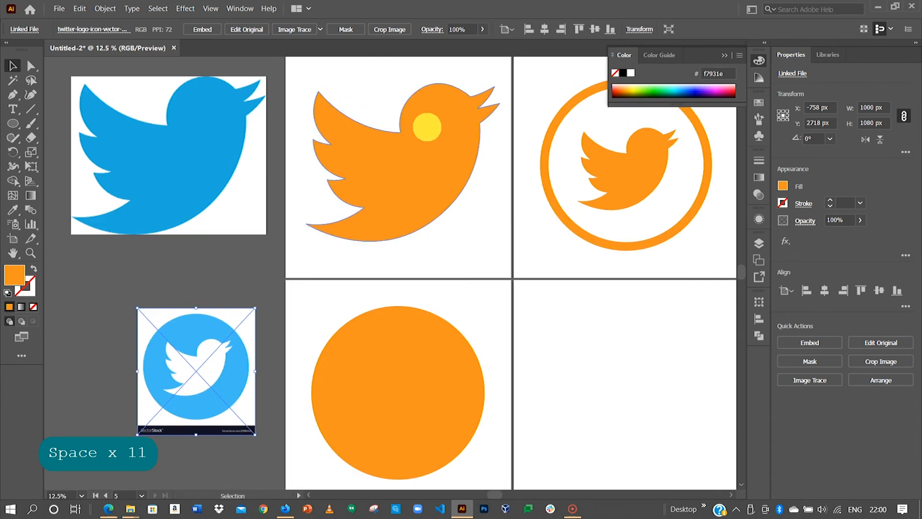
left_click(426, 125)
key("ctrl+c")
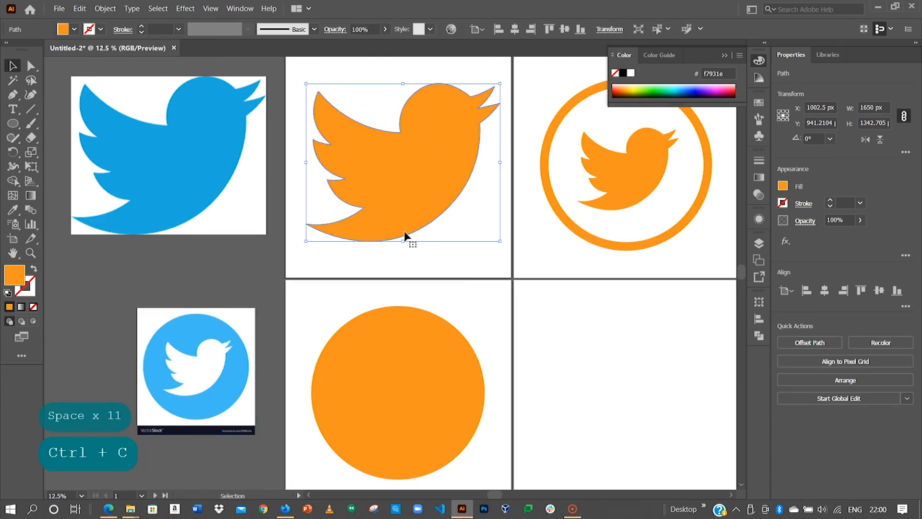
left_click_drag(391, 401, 411, 240)
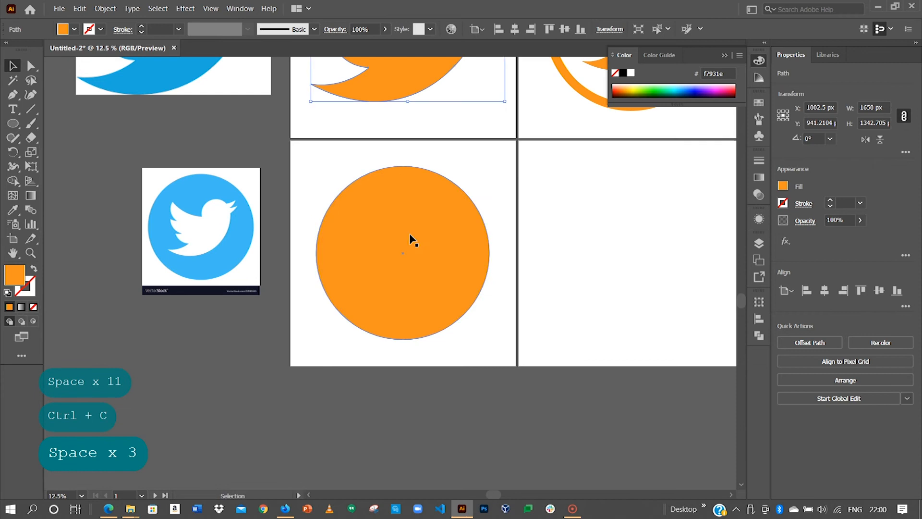
left_click(411, 239)
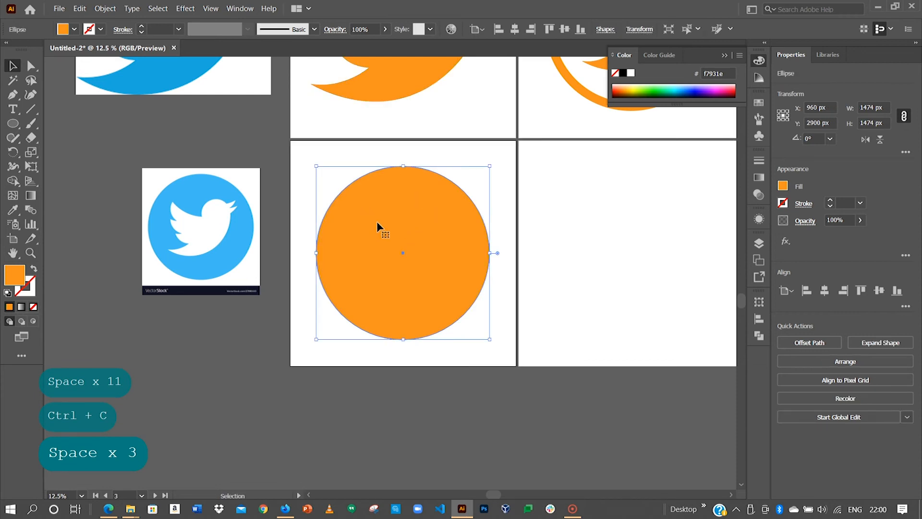
key("ctrl+v")
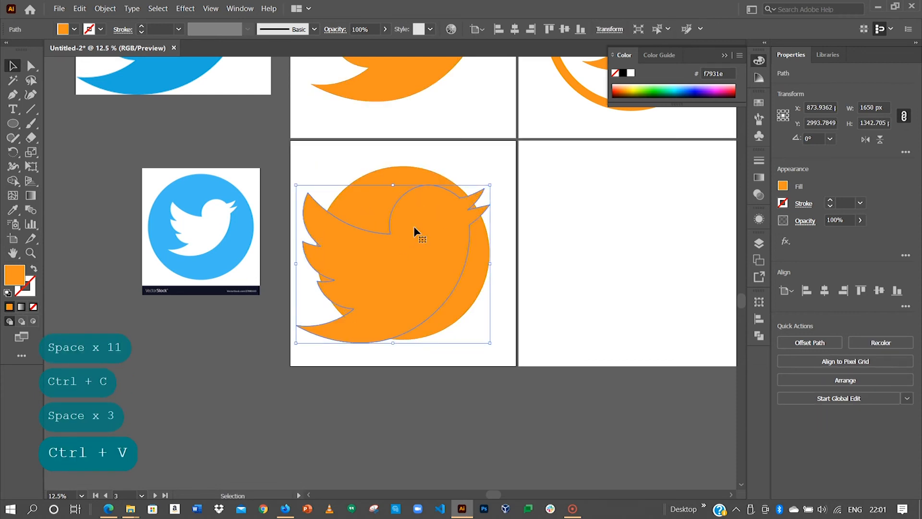
Step: Shift the pasted bird partly off the circle and fill it with white sampled from the blank artboard using the Eyedropper
left_click_drag(422, 214, 509, 194)
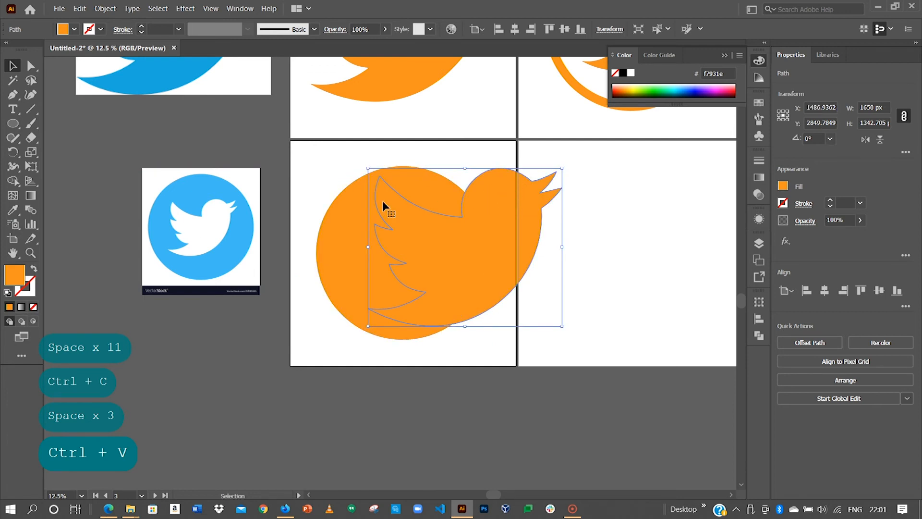
left_click(12, 210)
left_click(679, 179)
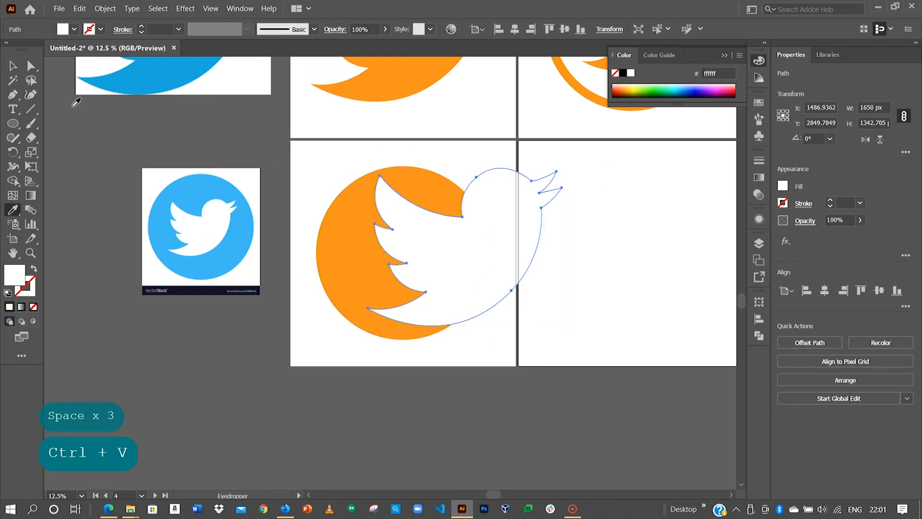
left_click(13, 66)
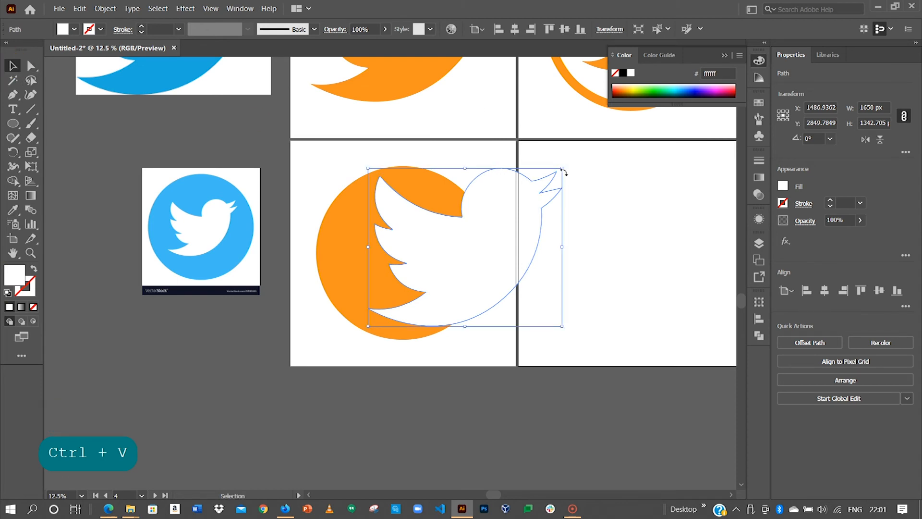
Step: Scale the white bird down proportionally to about 906 px wide and centre it inside the orange circle
left_click_drag(562, 169, 514, 200)
left_click_drag(477, 240, 432, 243)
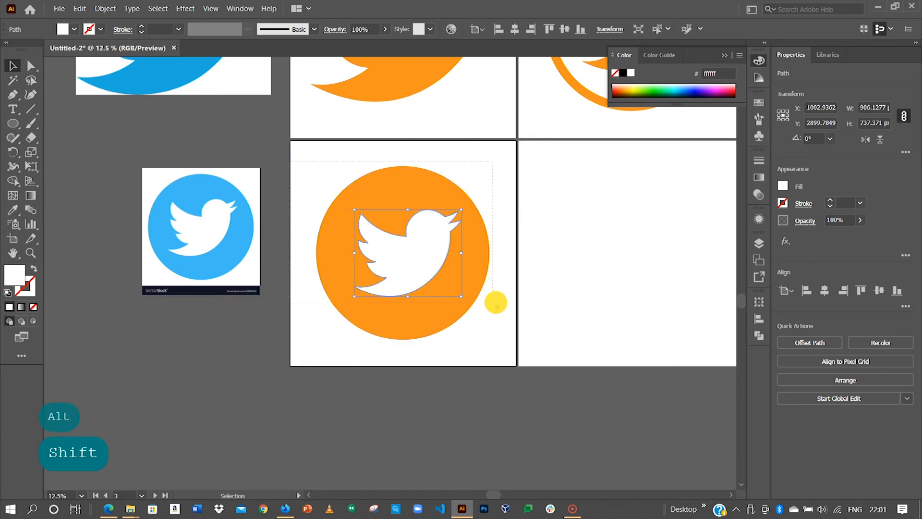
left_click(473, 232)
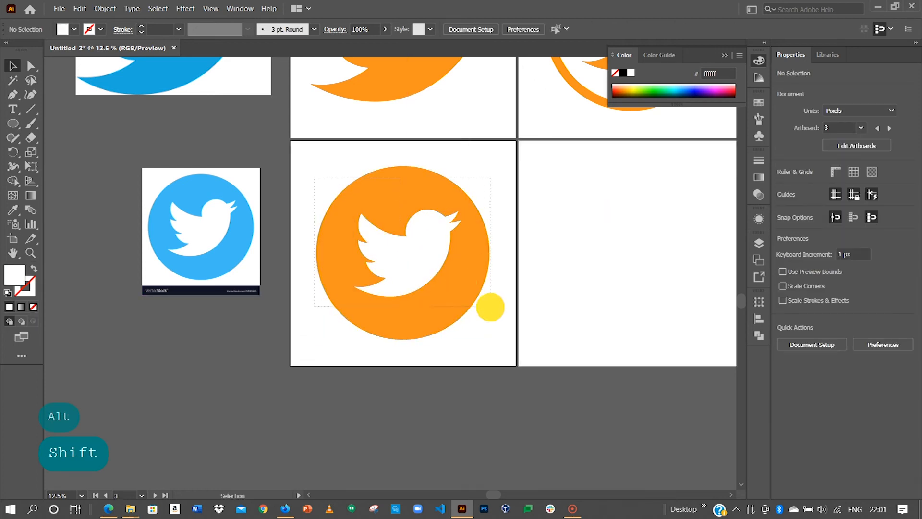
left_click(478, 264)
mouse_move(489, 166)
left_mouse_down()
mouse_move(437, 212)
mouse_move(497, 173)
left_mouse_up()
key("ctrl+z")
left_click(527, 182)
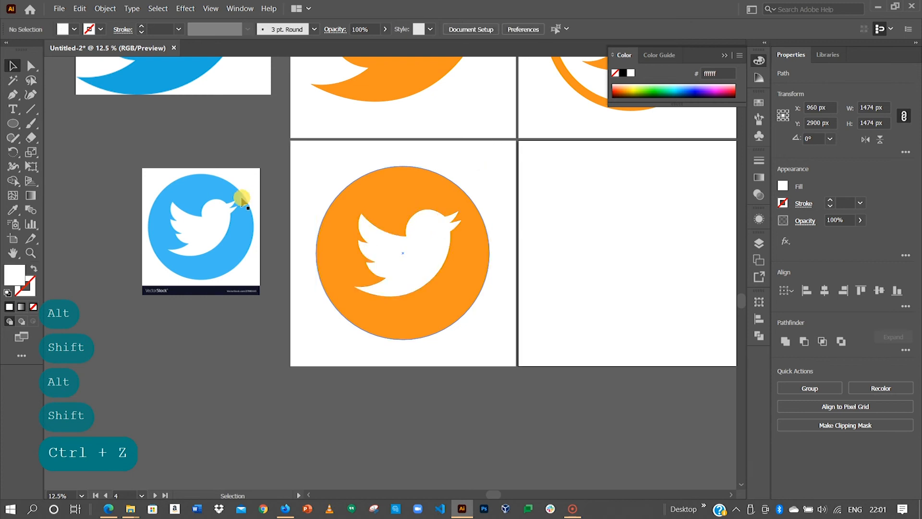
Step: Draw a 1920 by 1920 px rectangle covering the third artboard and fill it with cream f4ecce
left_click(11, 121)
left_click_drag(10, 118, 62, 125)
left_click_drag(289, 139, 515, 366)
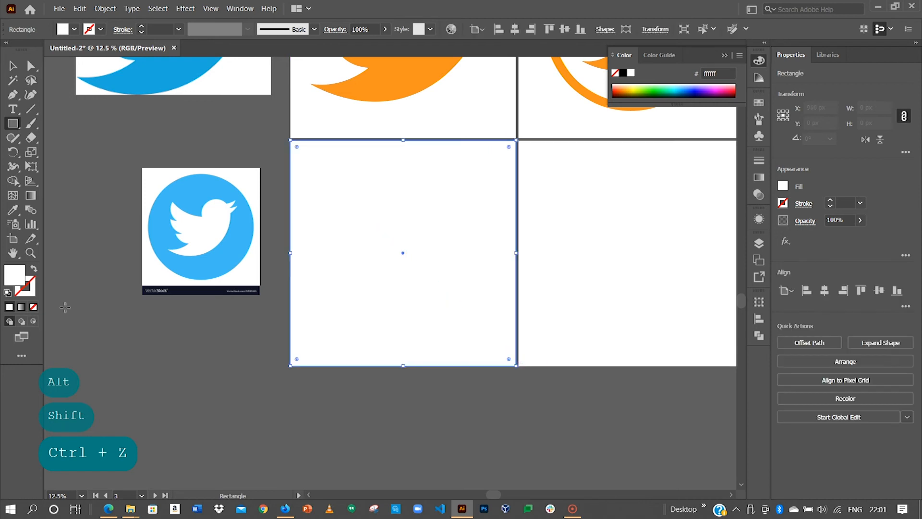
double_click(20, 273)
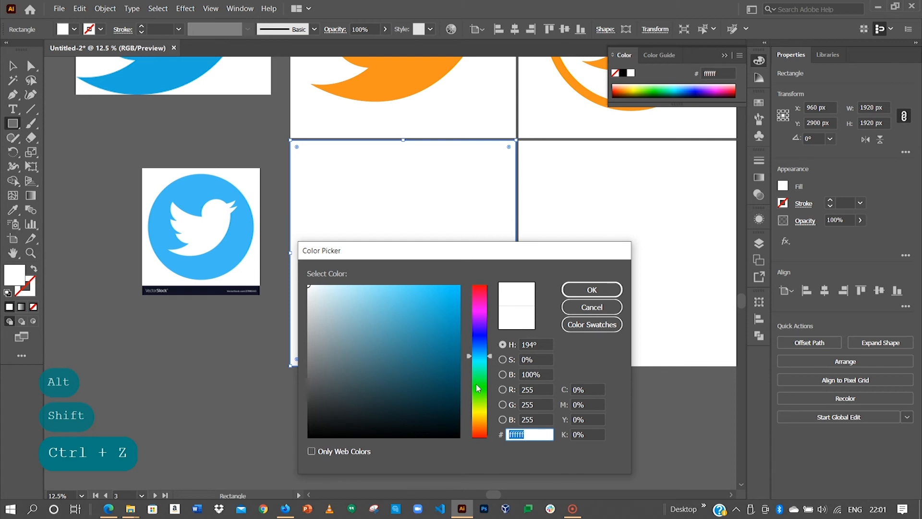
key("ctrl+v")
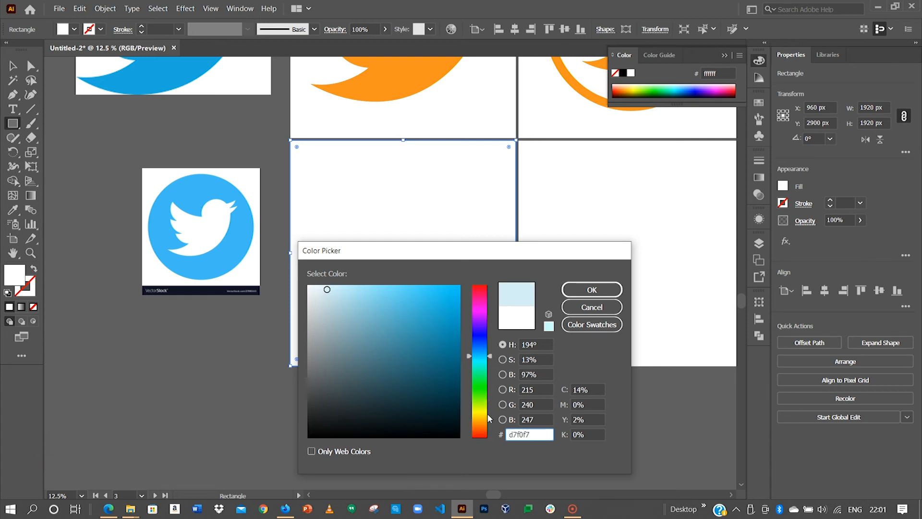
left_click(591, 289)
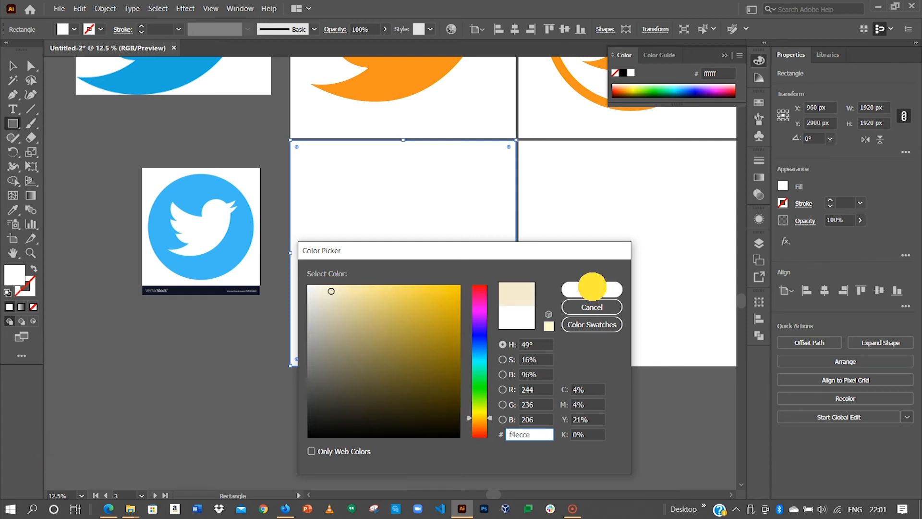
key("v")
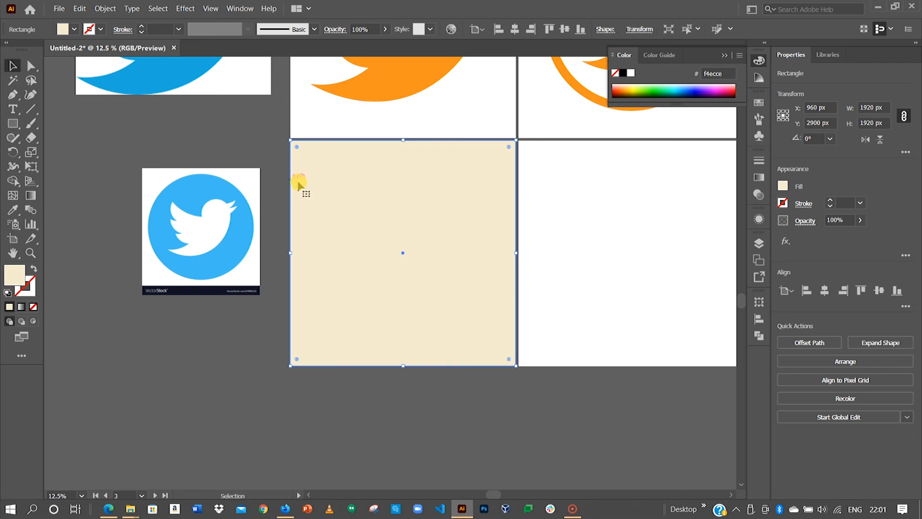
Step: Send the cream rectangle to the back, behind the circle and the white bird
right_click(311, 161)
mouse_move(409, 348)
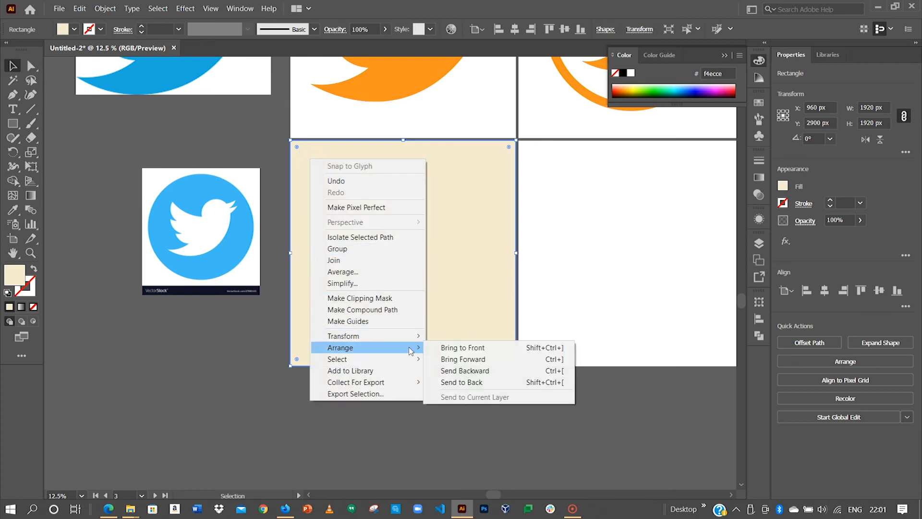
left_click(457, 381)
left_click(407, 331)
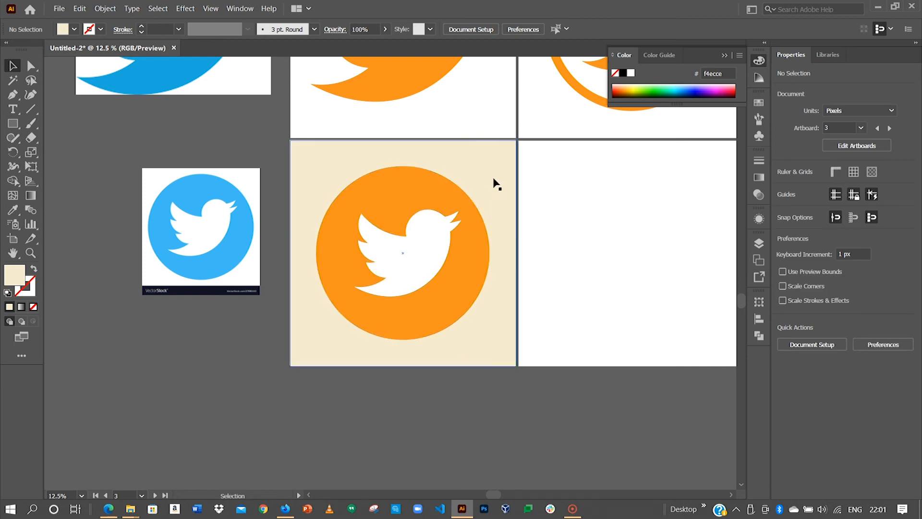
Step: Copy the third artboard's background, circle and bird, paste them in place and move the copy onto the fourth artboard
key("space")
left_click_drag(535, 179, 397, 195)
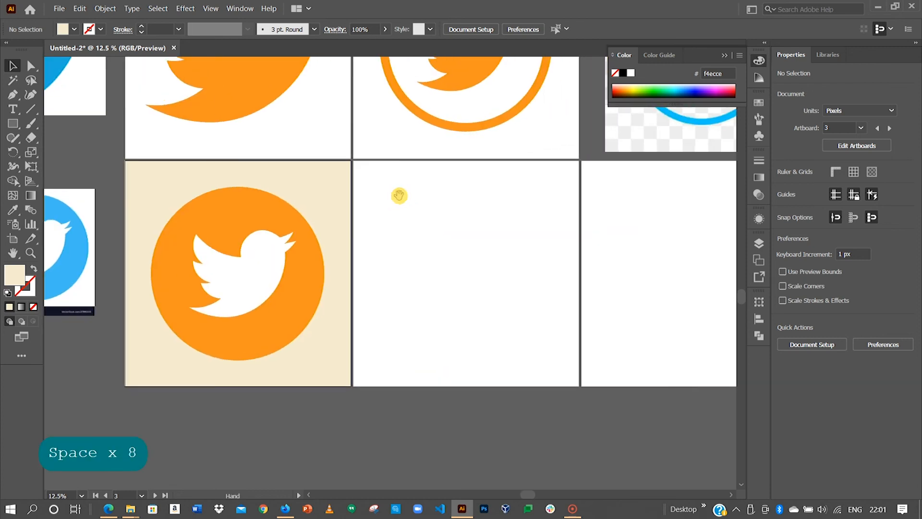
left_click(195, 328)
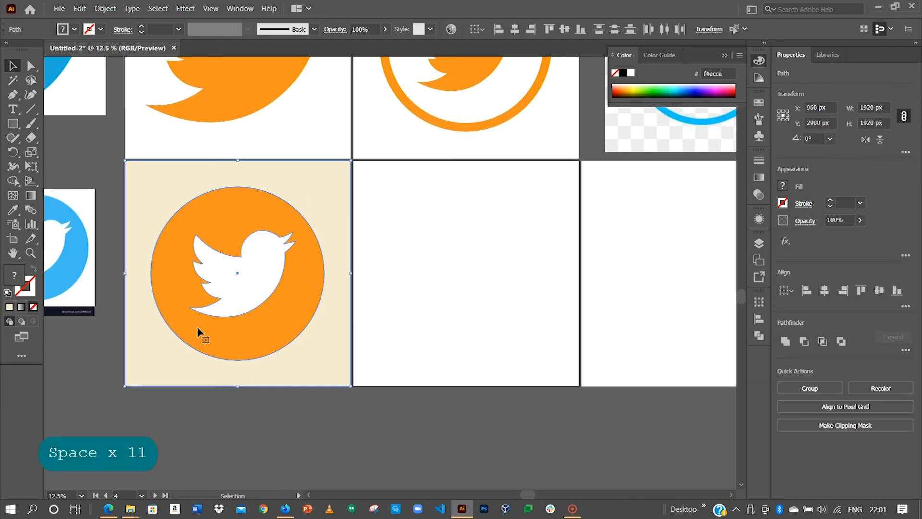
key("ctrl+c")
key("v")
left_click(442, 252)
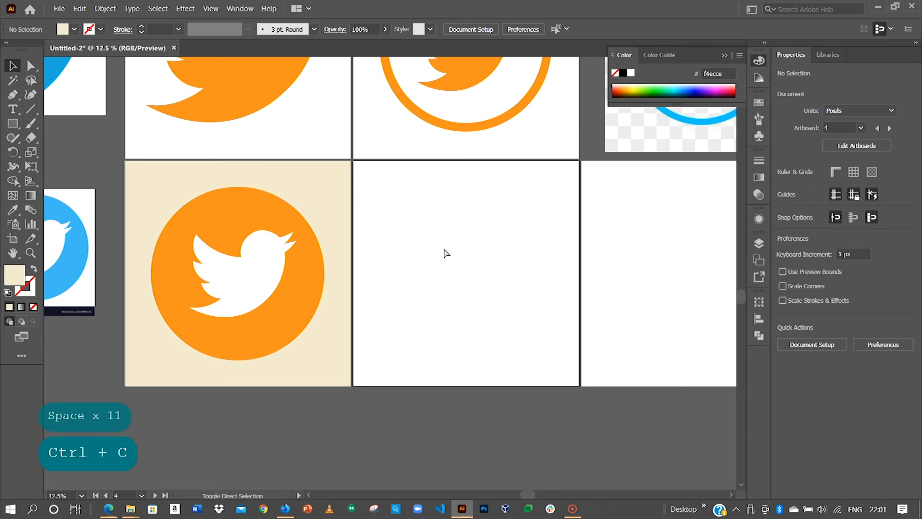
key("shift")
key("ctrl")
key("ctrl+shift+v")
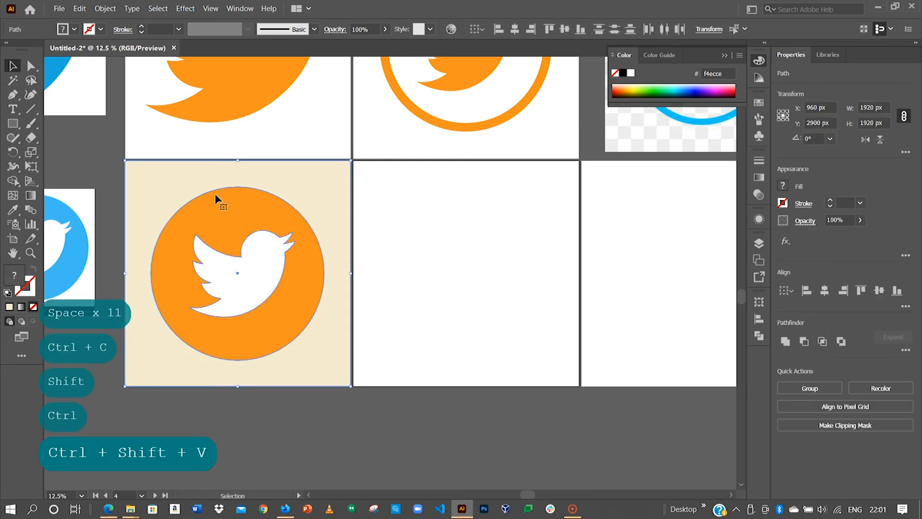
left_click_drag(157, 185, 367, 177)
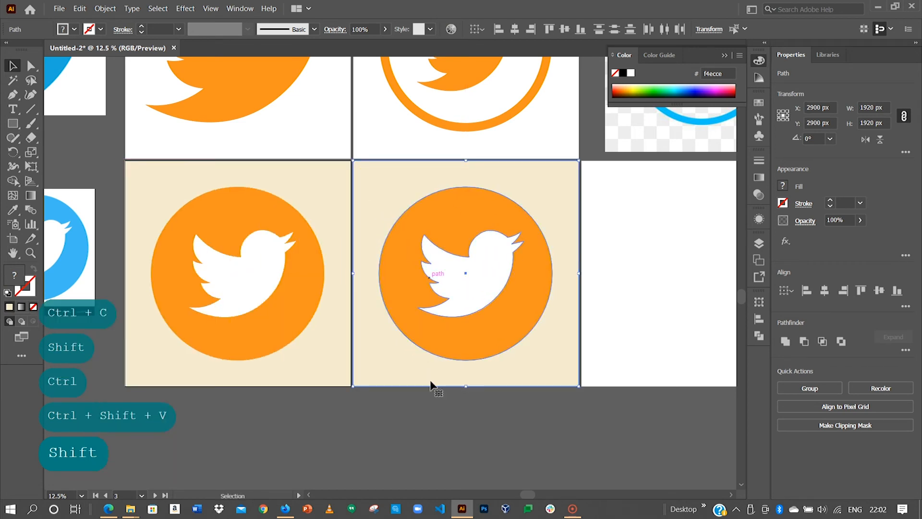
left_click(431, 389)
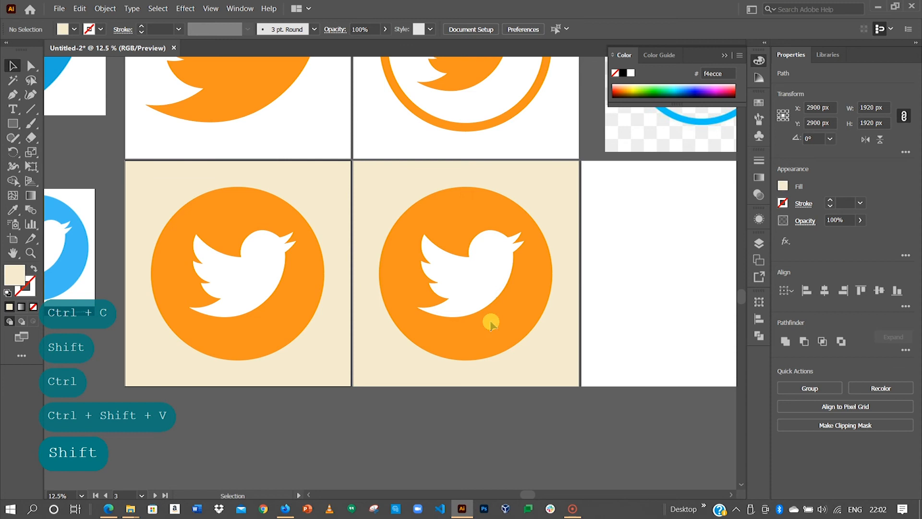
Step: Subtract the white bird from the orange circle on the fourth artboard so the background shows through the cut-out
left_click(469, 199)
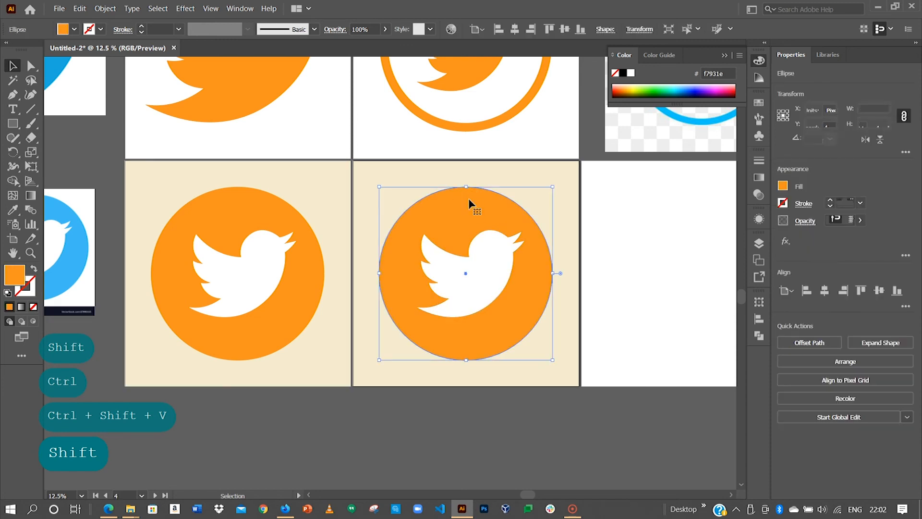
left_click(493, 275, "shift")
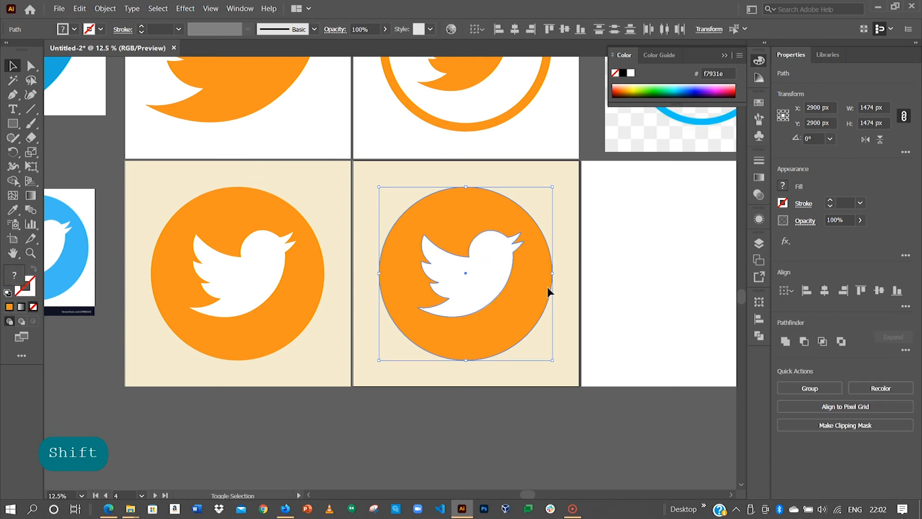
left_click(806, 341)
left_click(543, 400)
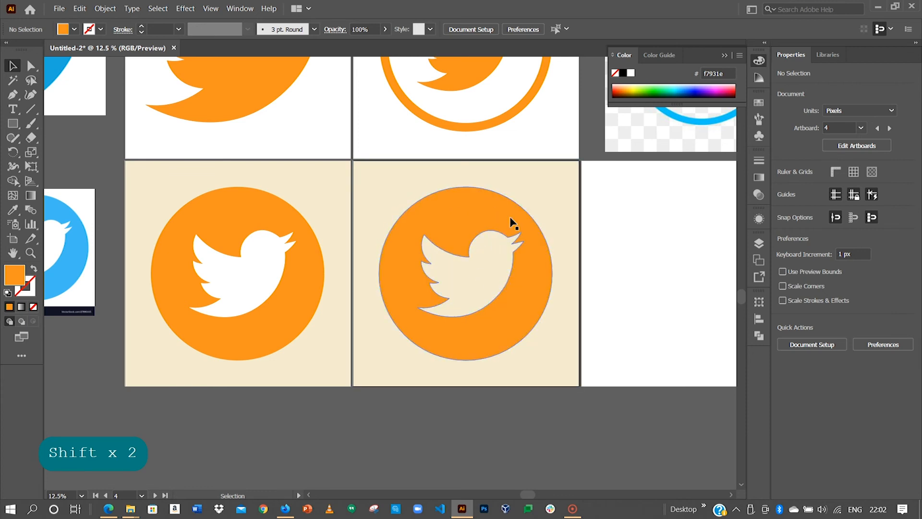
Step: Try a dark brown 493a0a fill on the fourth artboard's background rectangle
left_click(546, 193)
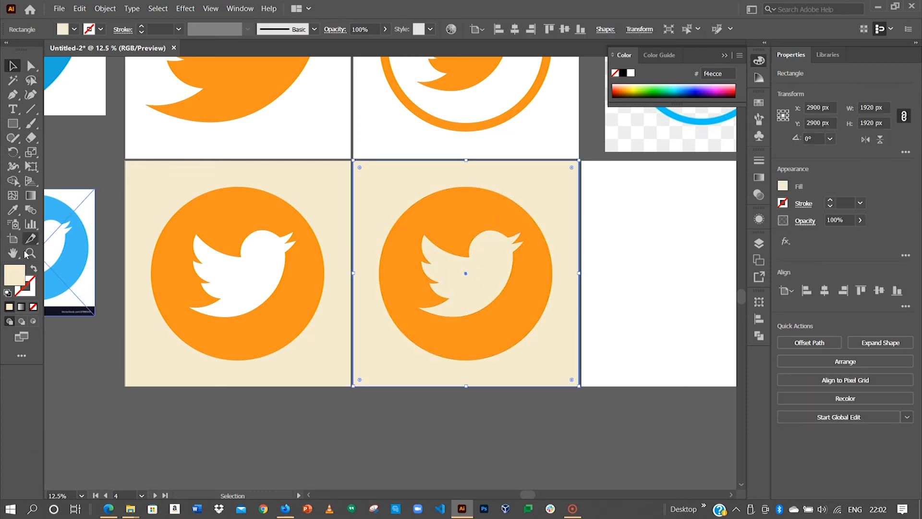
double_click(15, 277)
left_click_drag(374, 250, 149, 159)
left_click(138, 306)
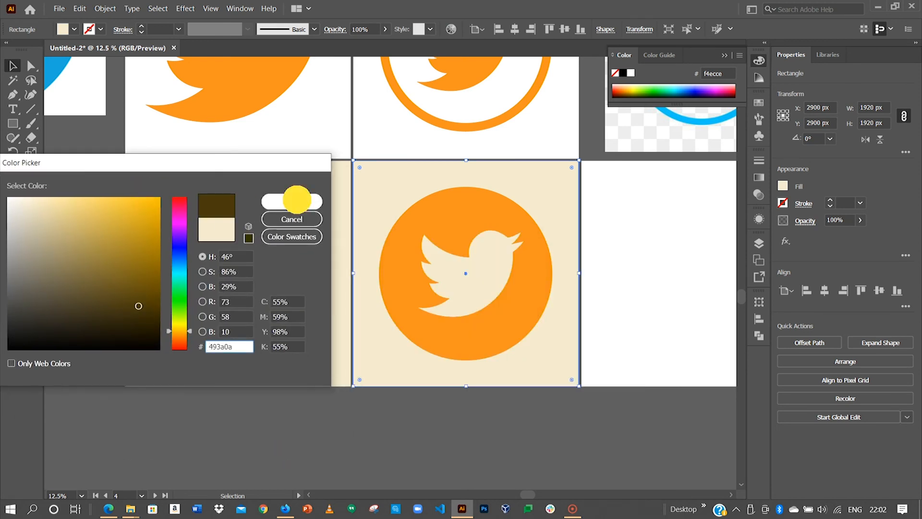
left_click(288, 201)
left_click(449, 461)
Step: Try a near-black 110d01 fill on the fourth artboard's background rectangle
left_click(382, 173)
double_click(14, 276)
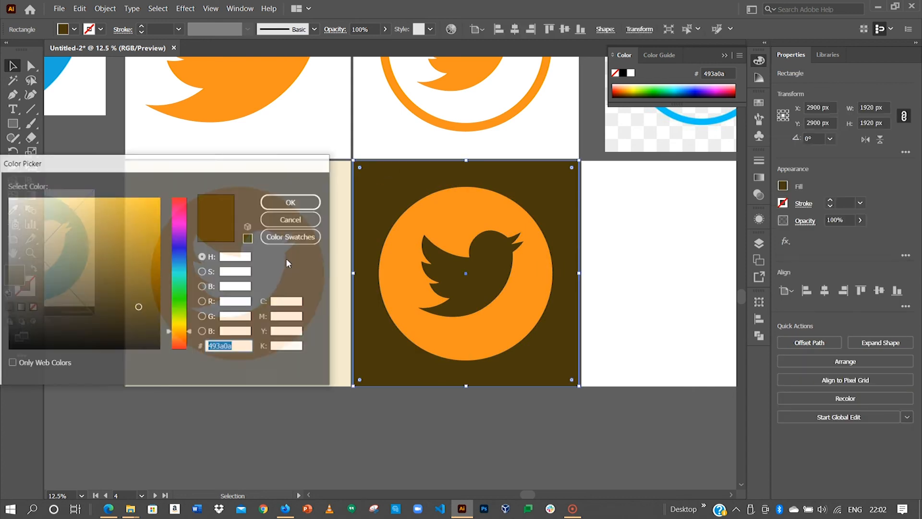
left_click(153, 335)
left_click(290, 201)
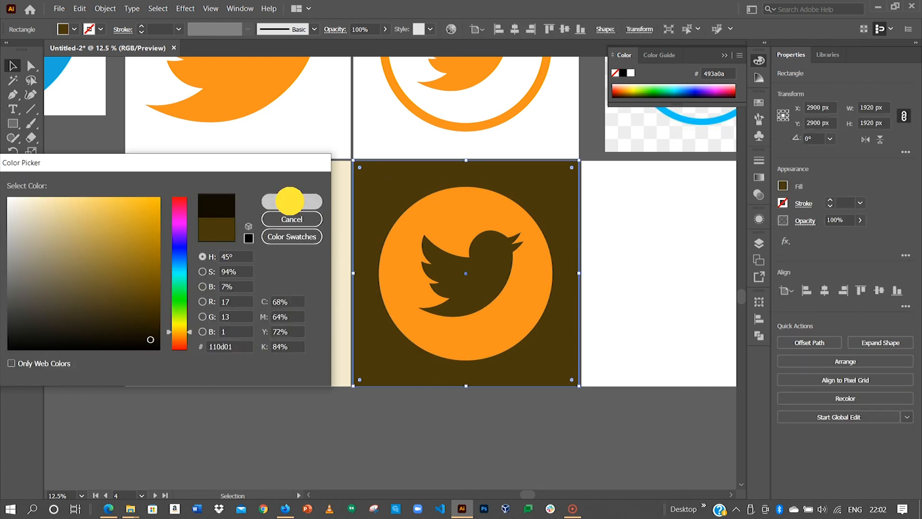
left_click(325, 385)
Step: Fill the fourth artboard's background rectangle with dark purple 3a0c66
left_click(367, 185)
double_click(15, 274)
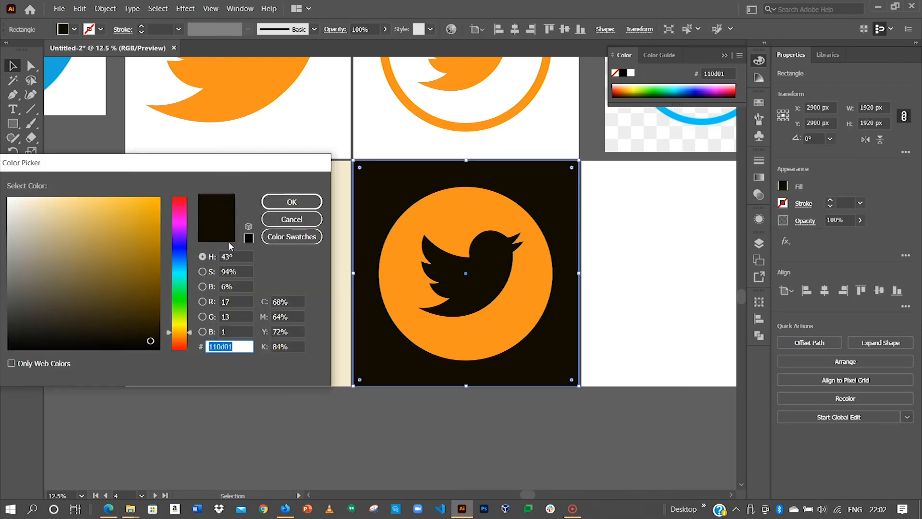
left_click(174, 234)
left_click(145, 287)
left_click(292, 202)
left_click(361, 405)
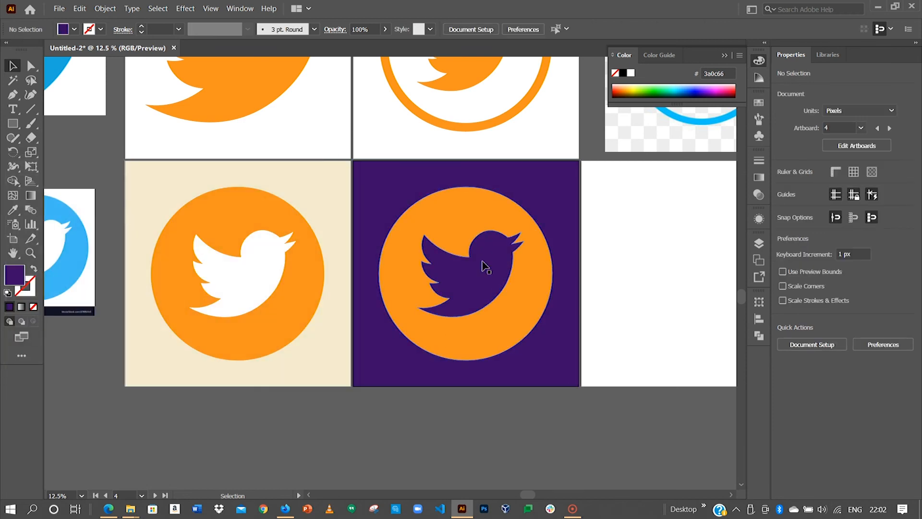
Step: Place the 138979308-bird-twitter reference image from the Twitter logo folder beside the fifth artboard, scaled to about 3286 by 2125 px
key("space")
left_click_drag(550, 212, 288, 226)
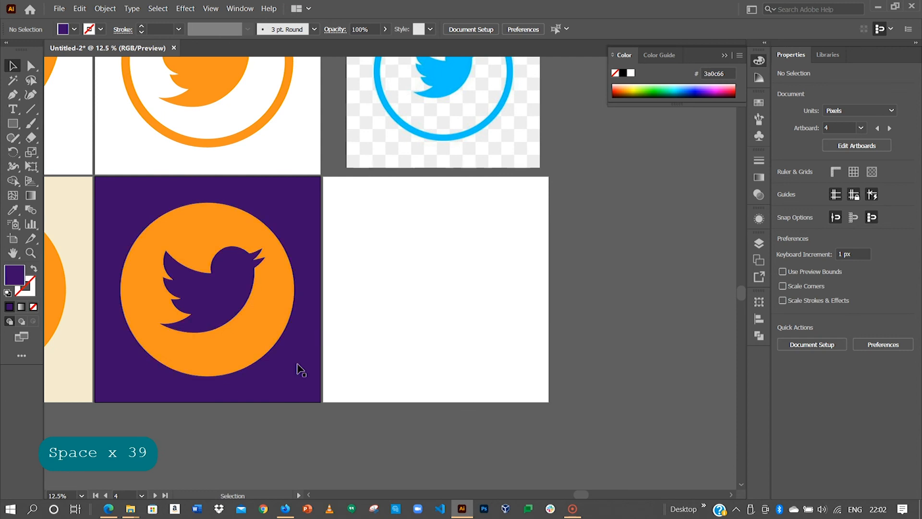
left_click_drag(163, 348, 205, 338)
left_click_drag(319, 317, 278, 309)
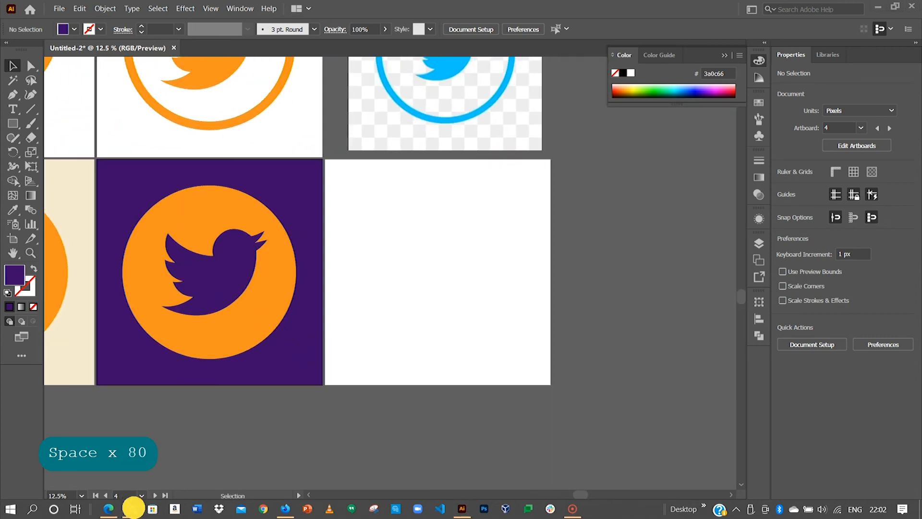
mouse_move(131, 505)
left_click(143, 487)
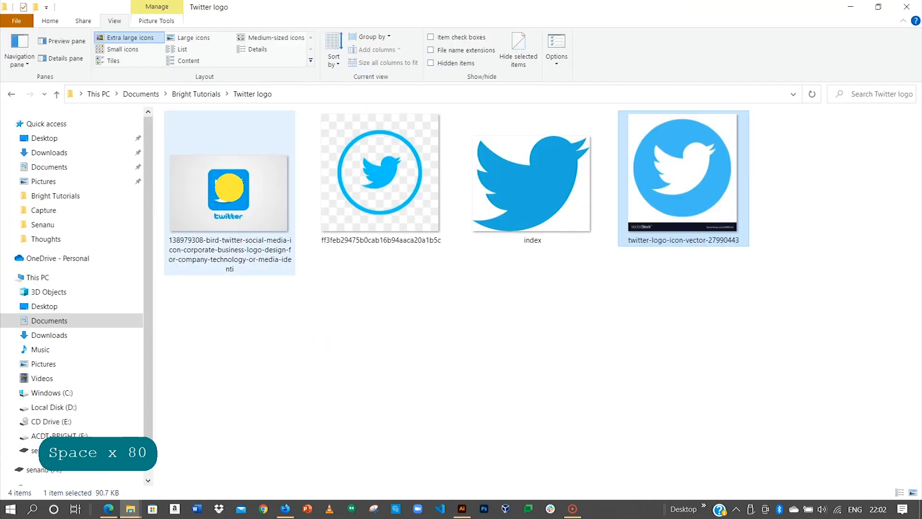
left_click(230, 200)
left_click_drag(187, 190, 665, 211)
left_click_drag(360, 103, 401, 137)
left_click_drag(571, 236, 638, 265)
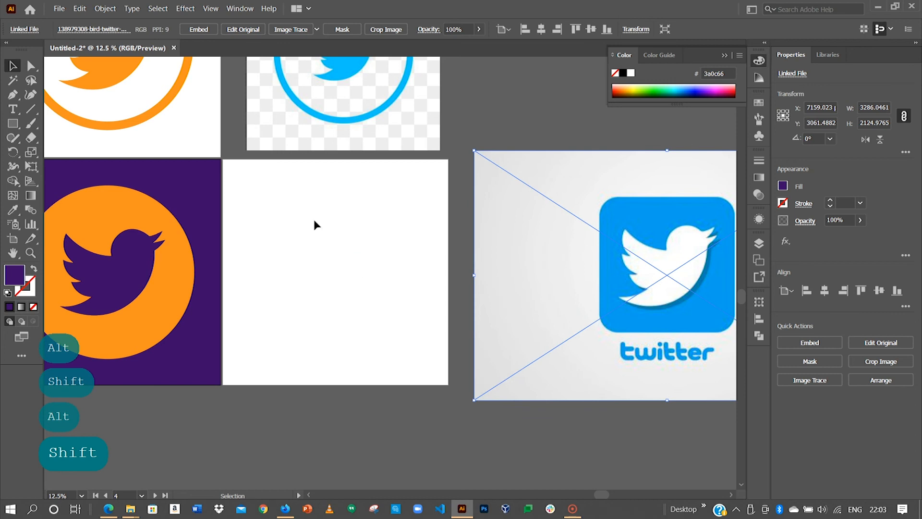
Step: Draw a purple square of about 1214 by 1214 px, horizontally centred on the fifth artboard
left_click(13, 123)
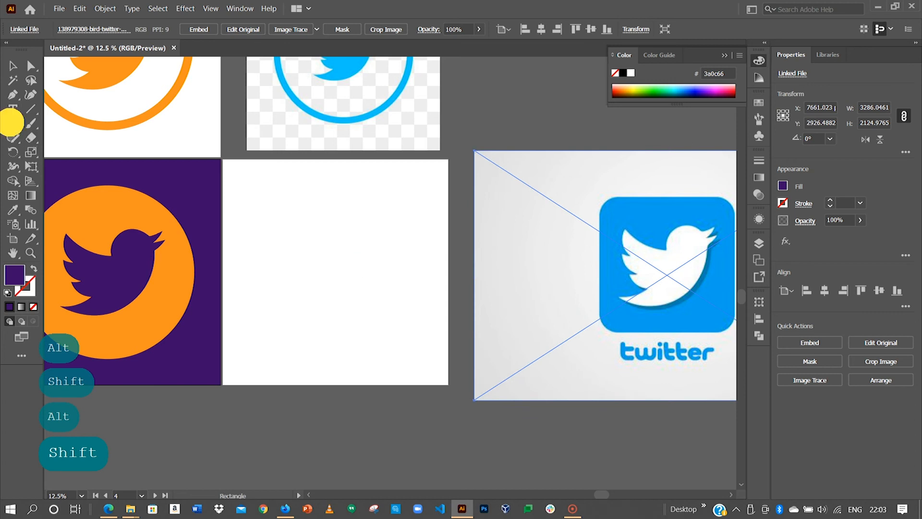
left_click_drag(12, 123, 72, 121)
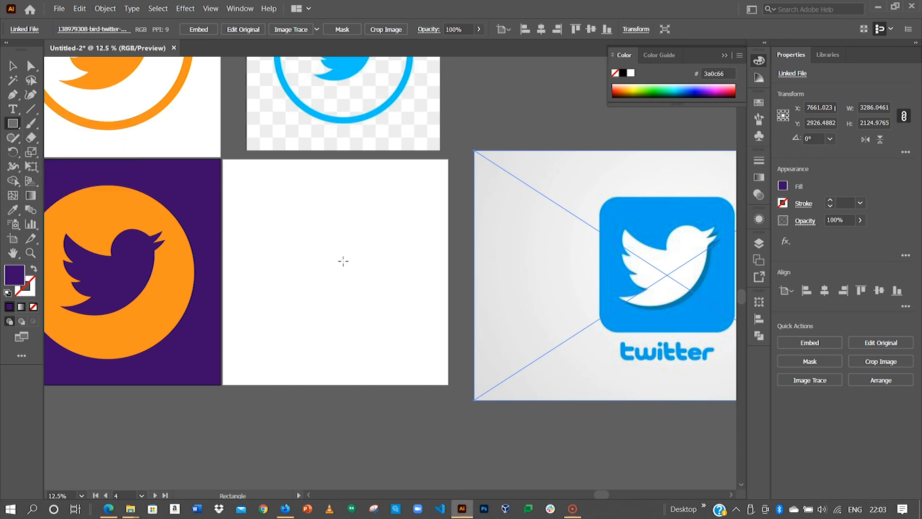
left_click_drag(334, 270, 407, 315)
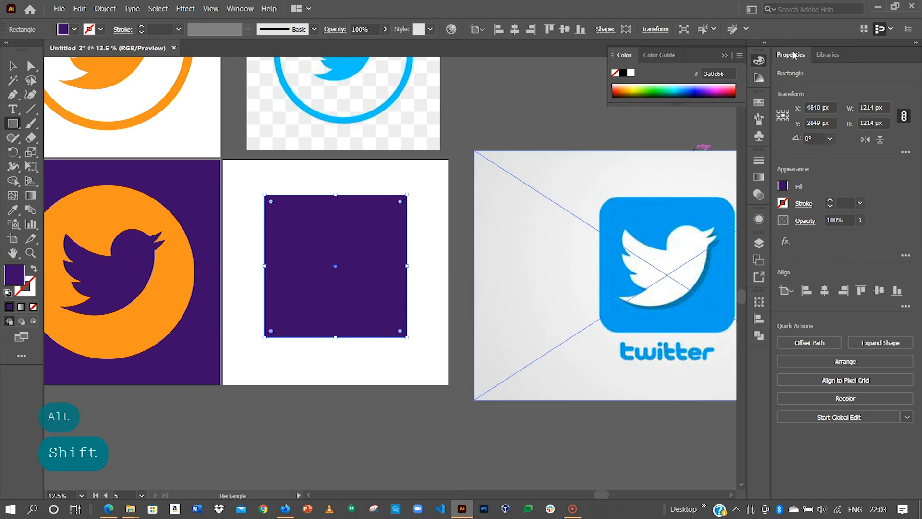
Step: Round all four corners of the purple square with an 80 px radius
left_click(906, 153)
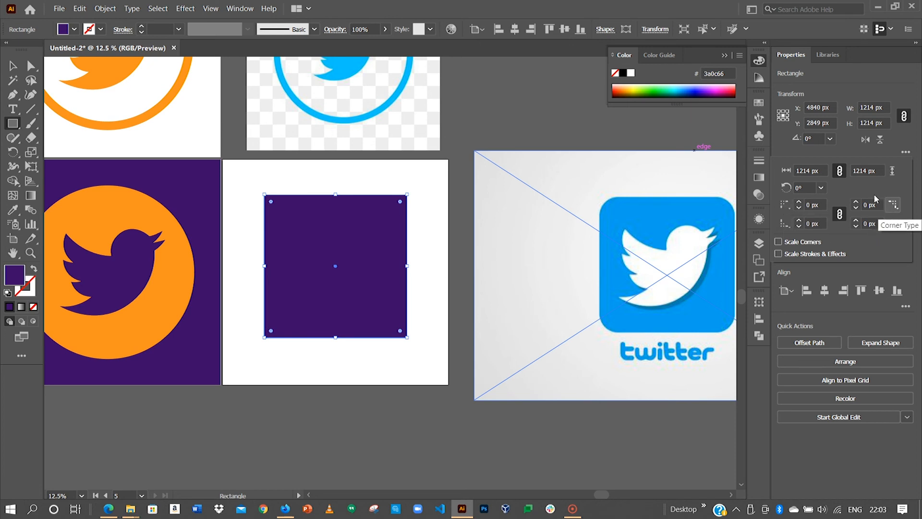
left_click(811, 205)
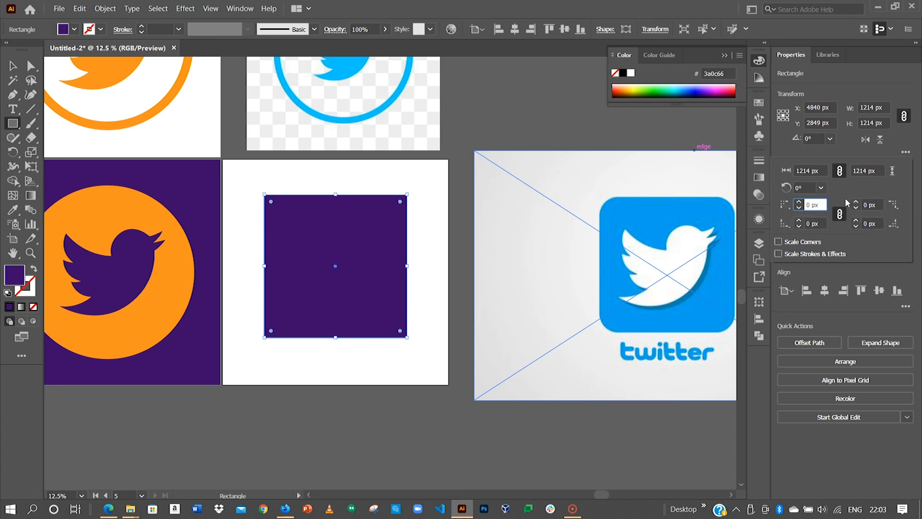
key("BackSpace")
type("8")
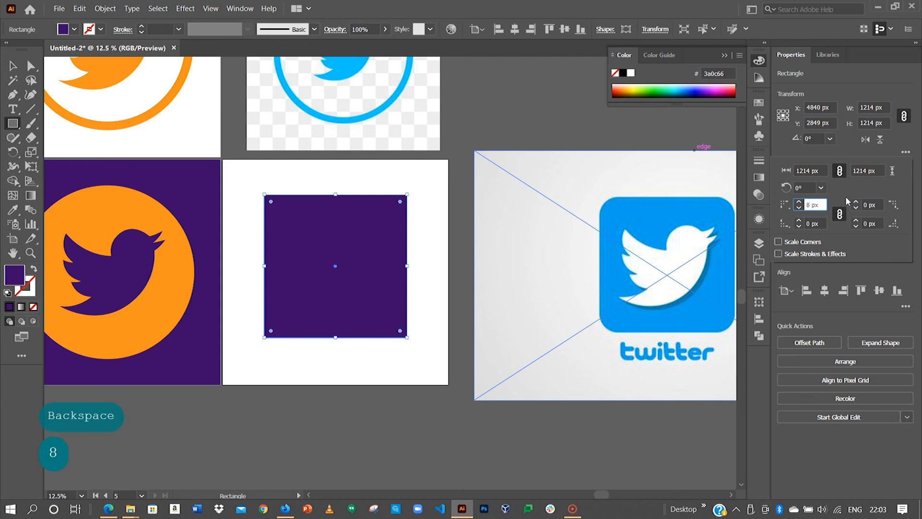
type("0")
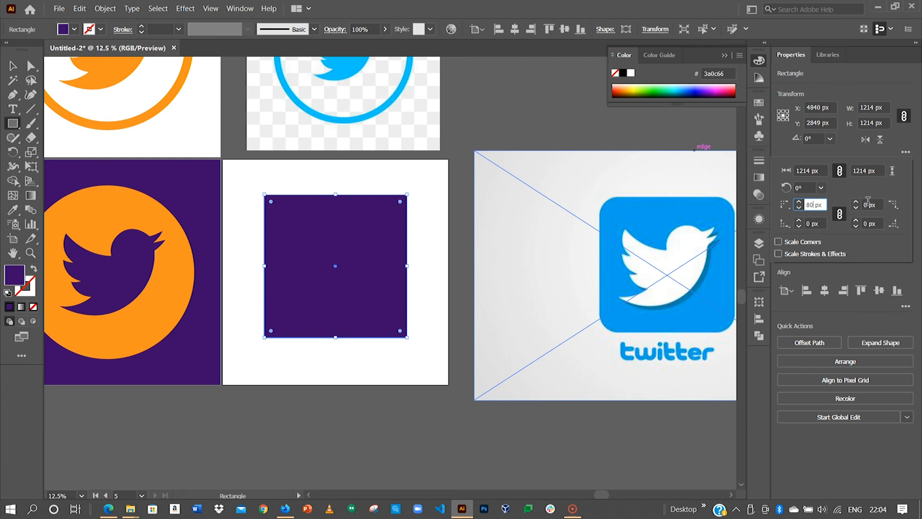
key("Return")
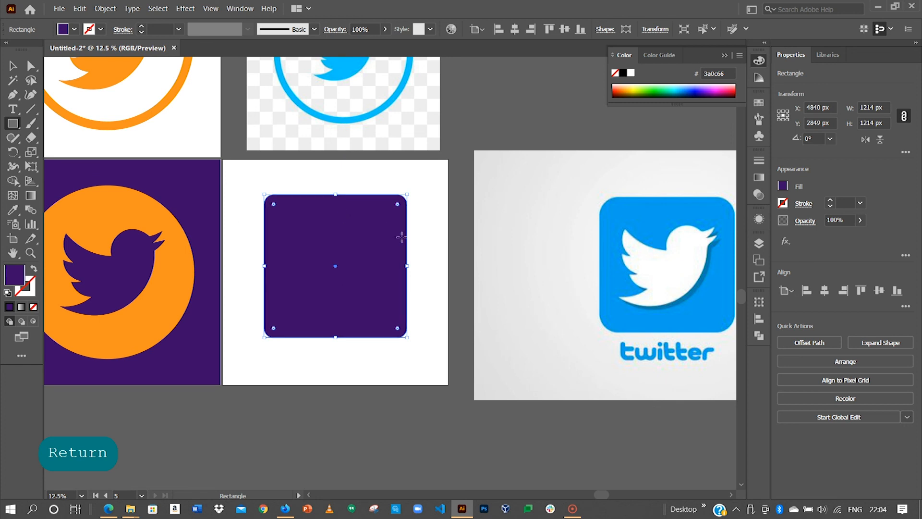
Step: Set the corner radius of the purple square to 120 px on all four corners
left_click(905, 152)
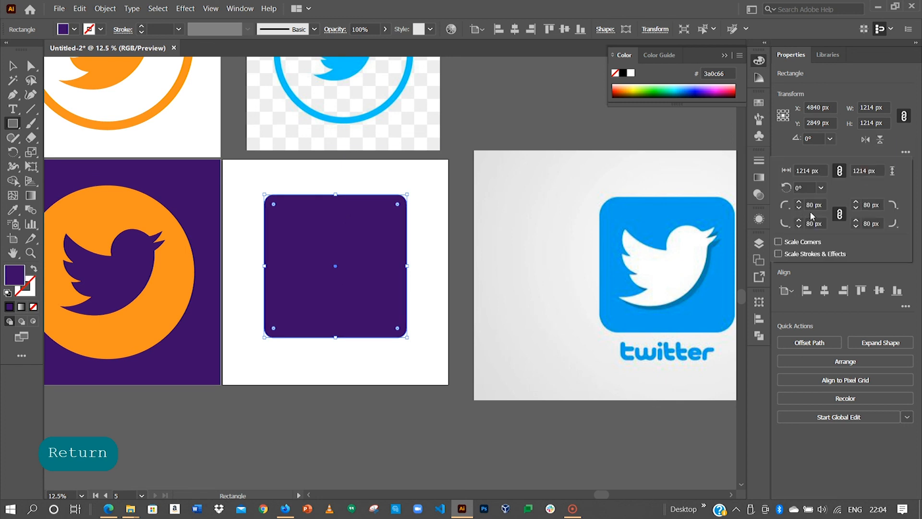
left_click(810, 202)
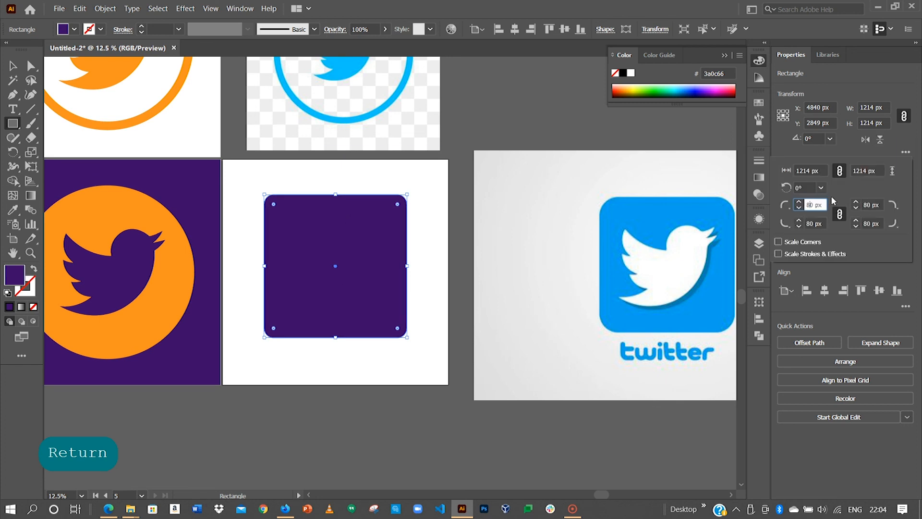
key("BackSpace")
type("12")
key("Return")
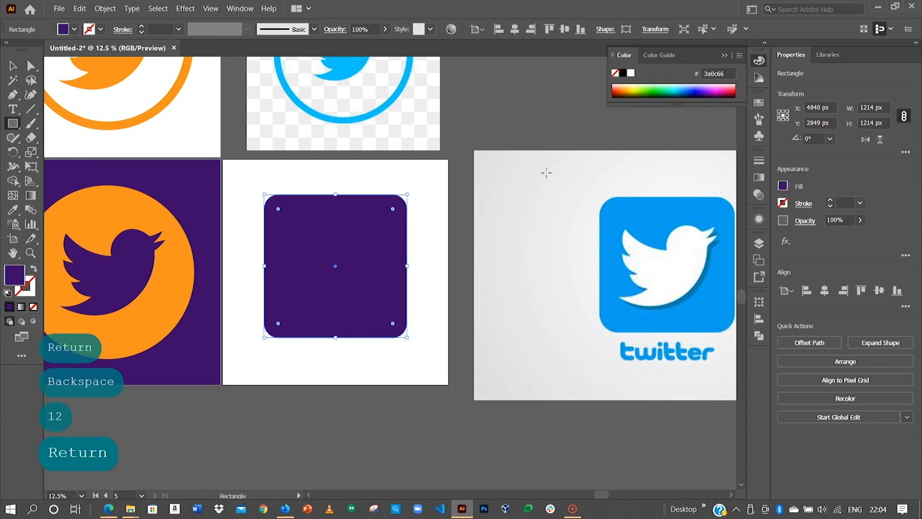
Step: Copy the white bird from the orange circle on the third artboard
left_click(12, 66)
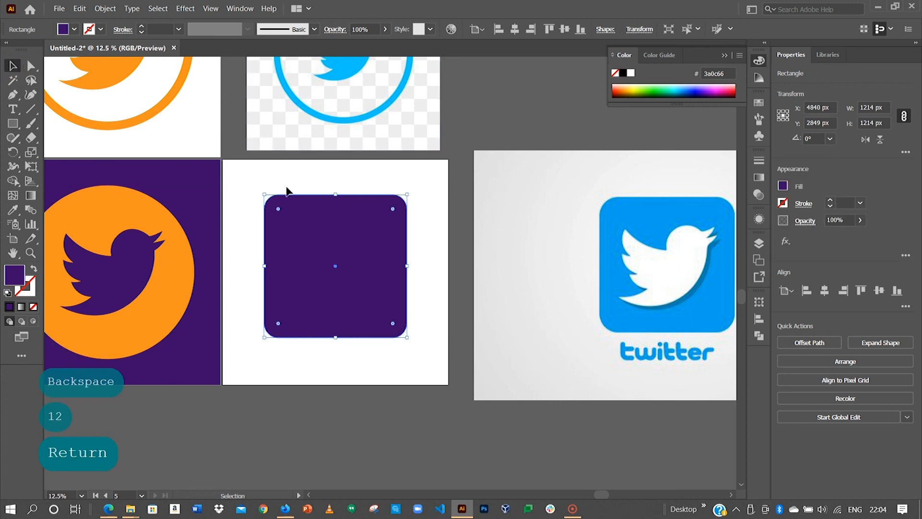
key("space")
left_click_drag(167, 178, 384, 245)
left_click_drag(307, 258, 118, 192)
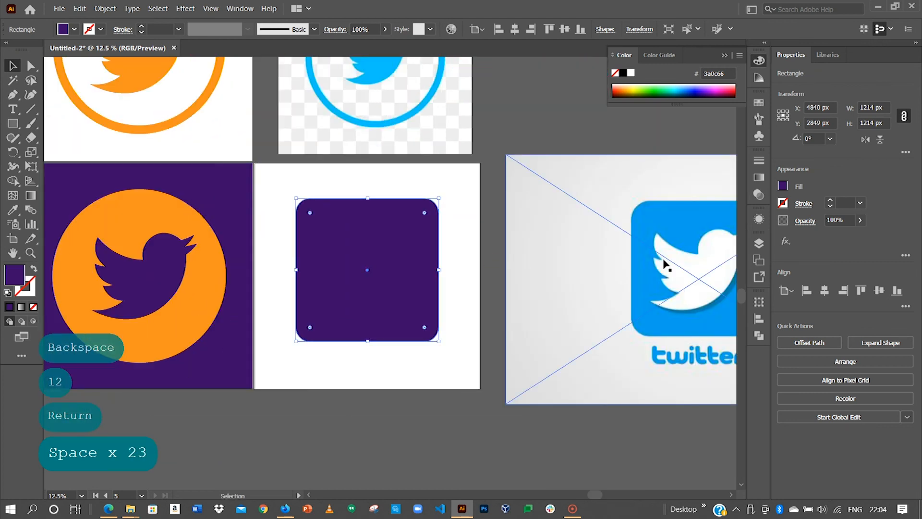
key("space")
left_click_drag(213, 266, 448, 249)
left_click(160, 250)
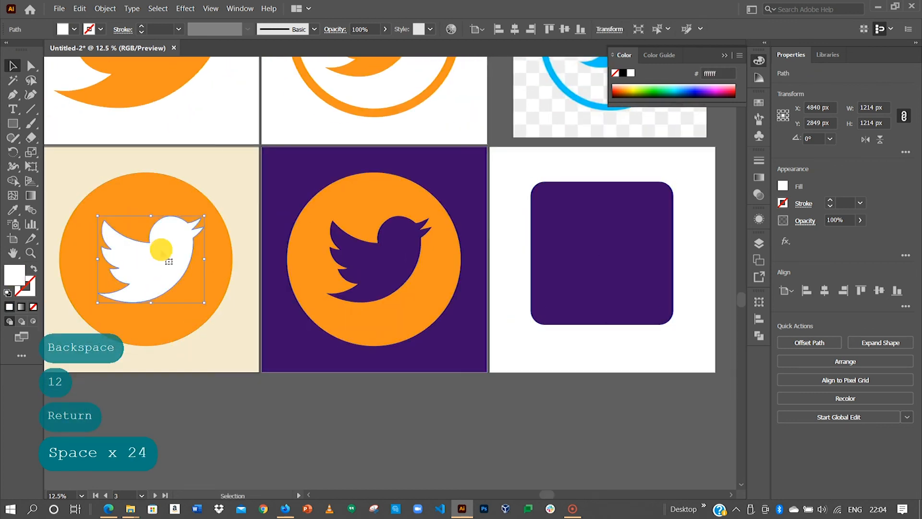
key("ctrl+c")
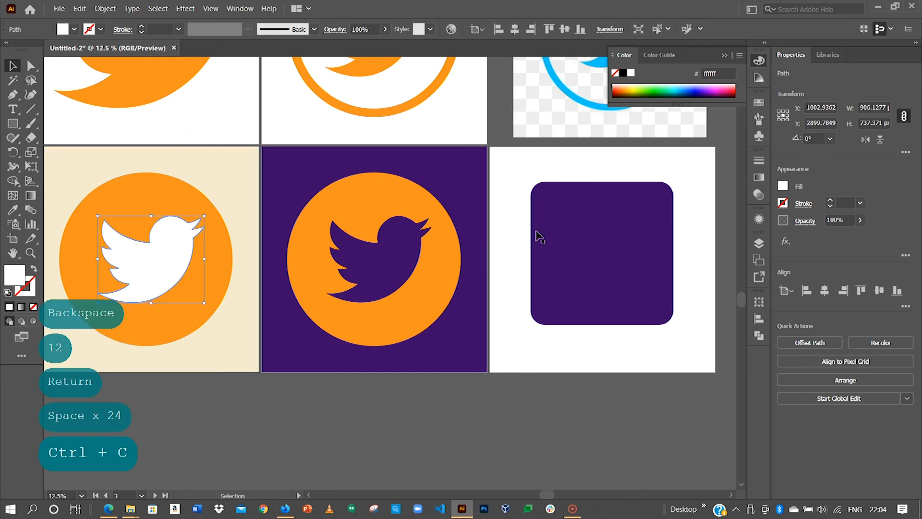
Step: Paste the white bird on the fifth artboard and centre it on the purple rounded square
key("space")
left_click_drag(597, 224, 315, 201)
left_click(315, 200)
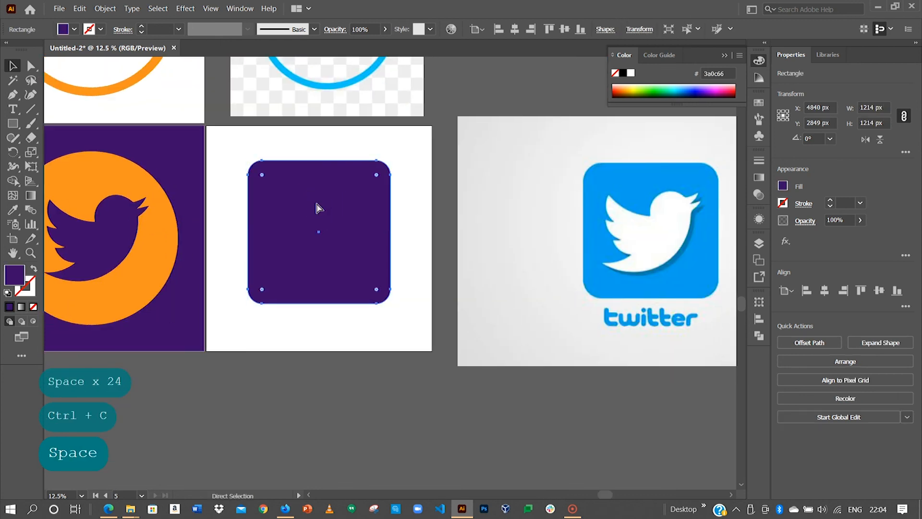
key("ctrl+v")
left_click_drag(409, 261, 338, 224)
Step: Scale the rounded square and its bird down together proportionally and move them into the upper part of the fifth artboard
key("space")
left_click_drag(341, 290, 376, 257)
left_click_drag(426, 136, 361, 205)
left_click_drag(426, 128, 411, 138)
left_click_drag(377, 183, 381, 161)
left_click(446, 186)
Step: Add the text "twitter" in the empty space below the rounded square on the fifth artboard
key("space")
left_click_drag(622, 288, 537, 304)
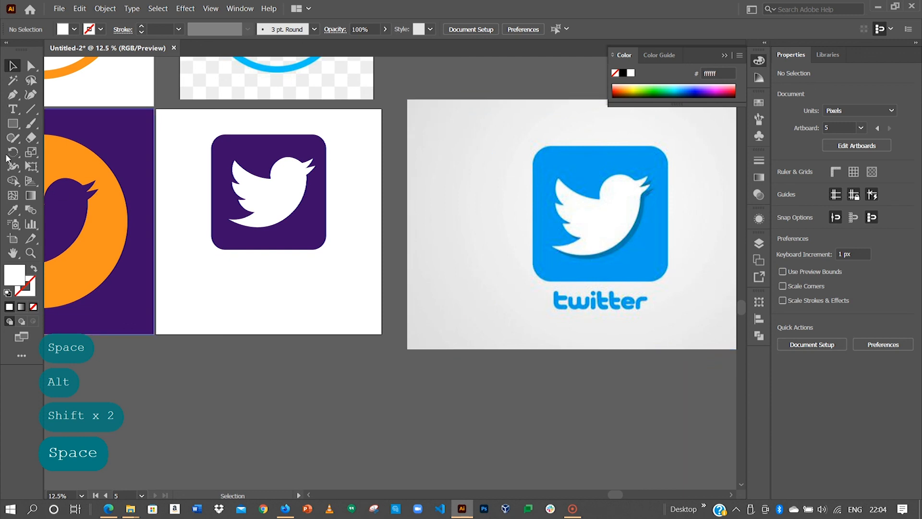
left_click(11, 110)
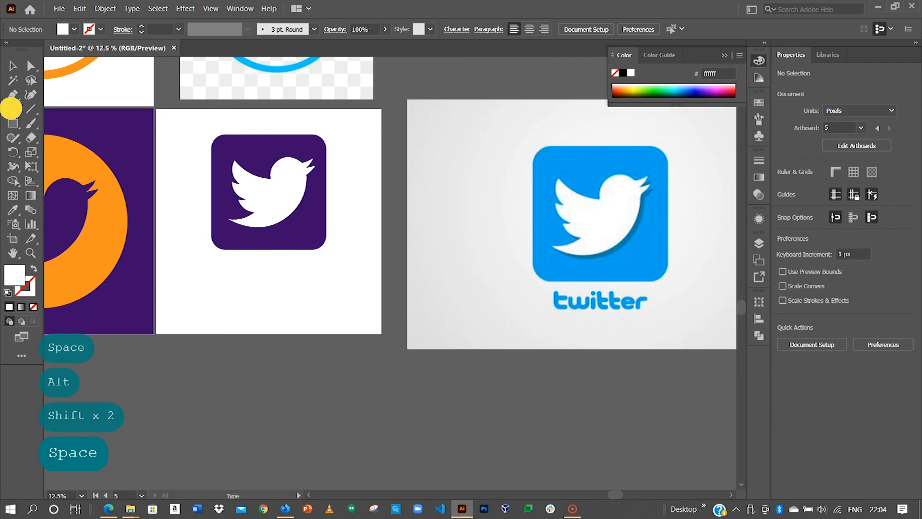
left_click(222, 286)
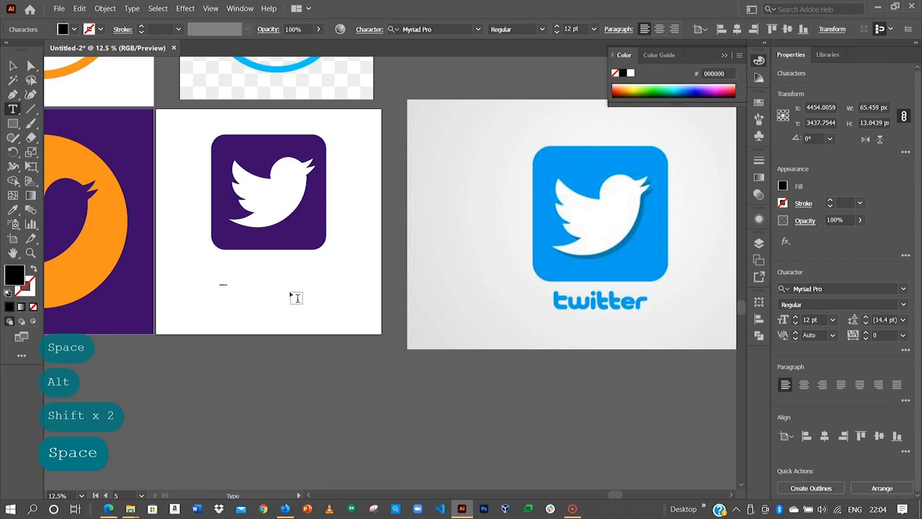
key("ctrl+a")
type("tw")
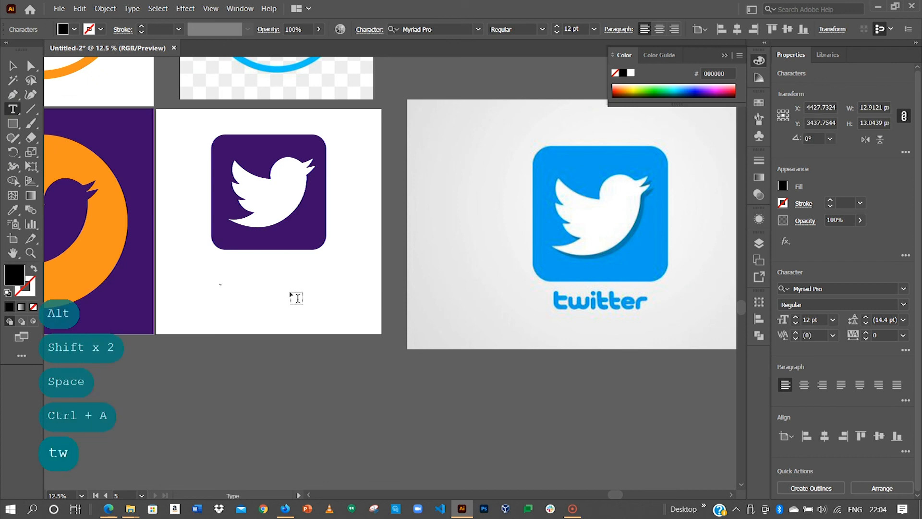
type("itter")
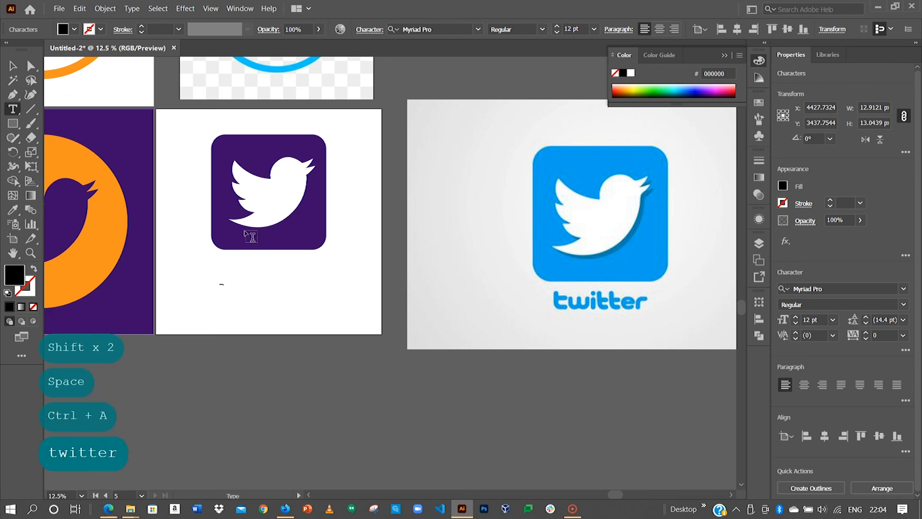
left_click(13, 67)
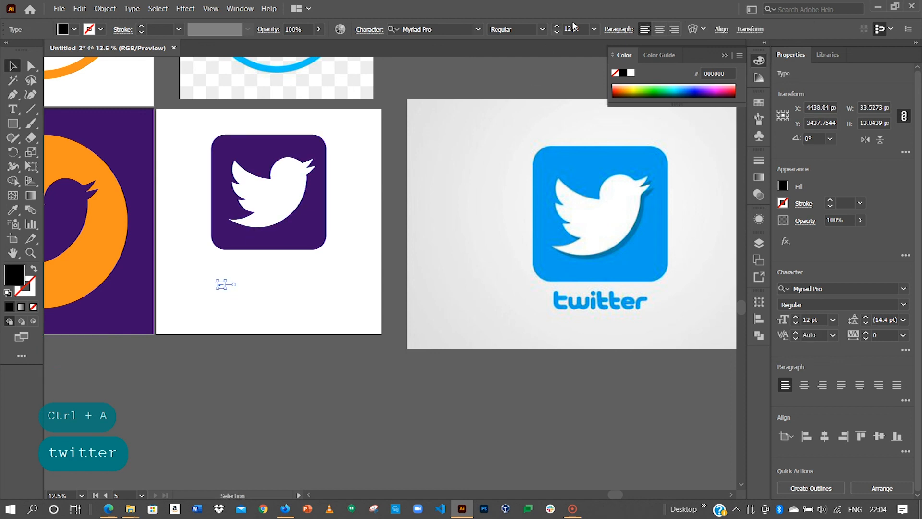
Step: Enlarge the "twitter" text to 120 pt and move it just below the purple rounded square
left_click(596, 30)
left_click(610, 248)
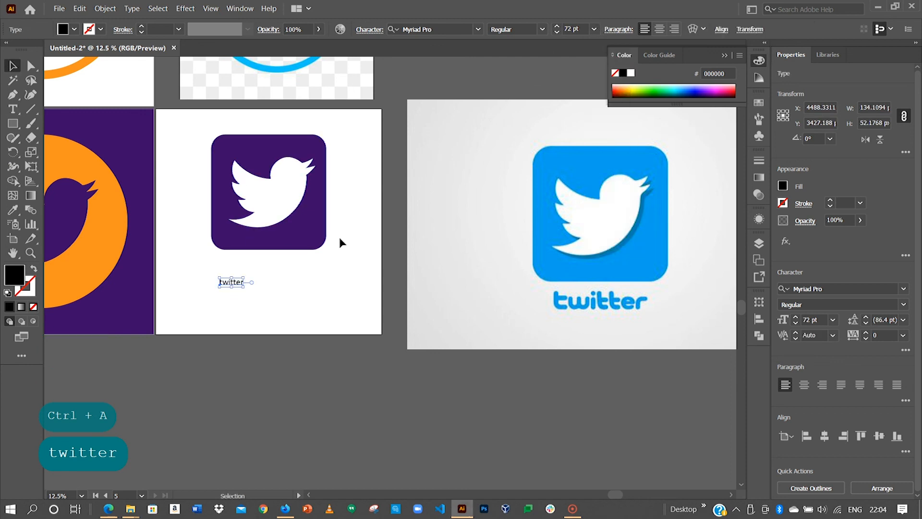
left_click(570, 30)
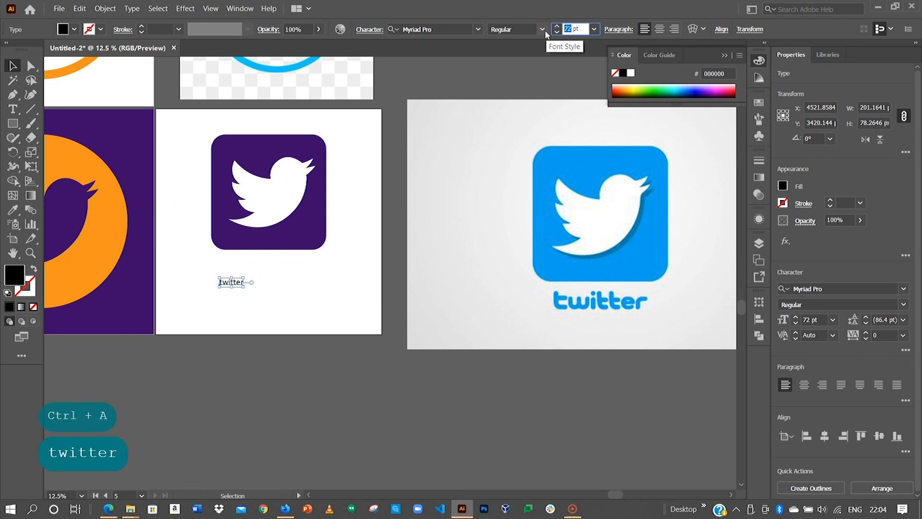
type("100")
key("Return")
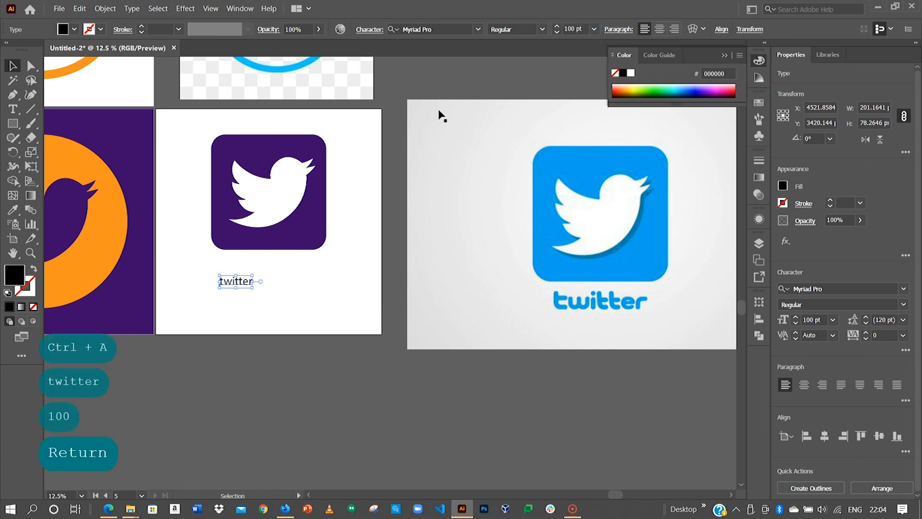
left_click_drag(230, 272, 267, 262)
left_click(572, 26)
key("BackSpace")
type("2")
key("Return")
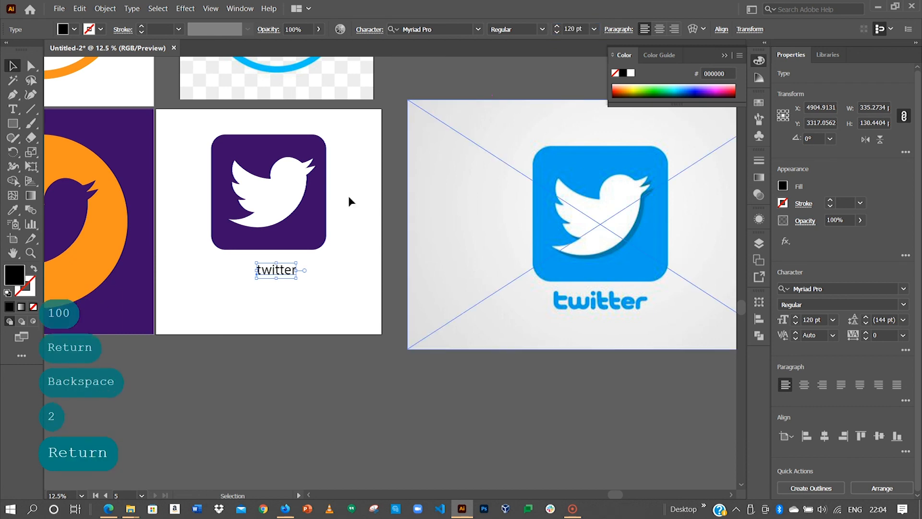
left_click_drag(275, 272, 265, 269)
Step: Set the "twitter" text in Intro Bold and scale it up proportionally to about 166 pt under the rounded square
left_click(452, 29)
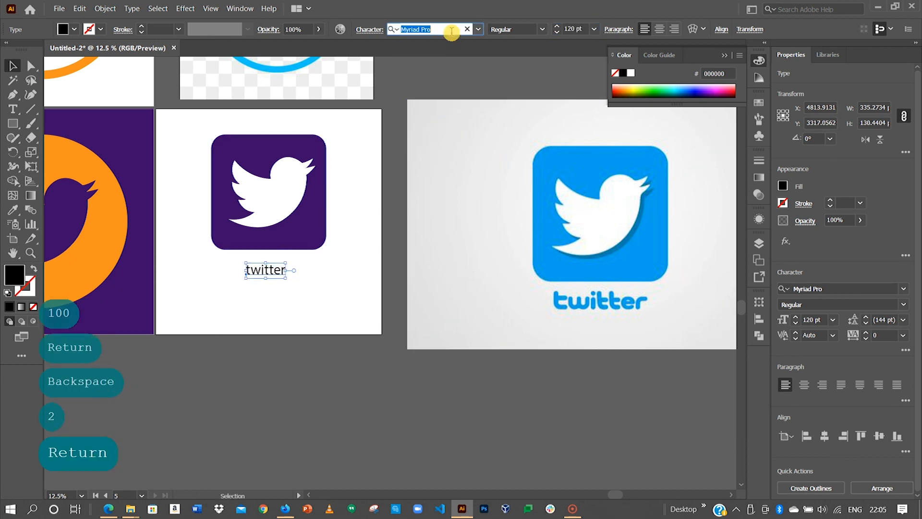
type("intro")
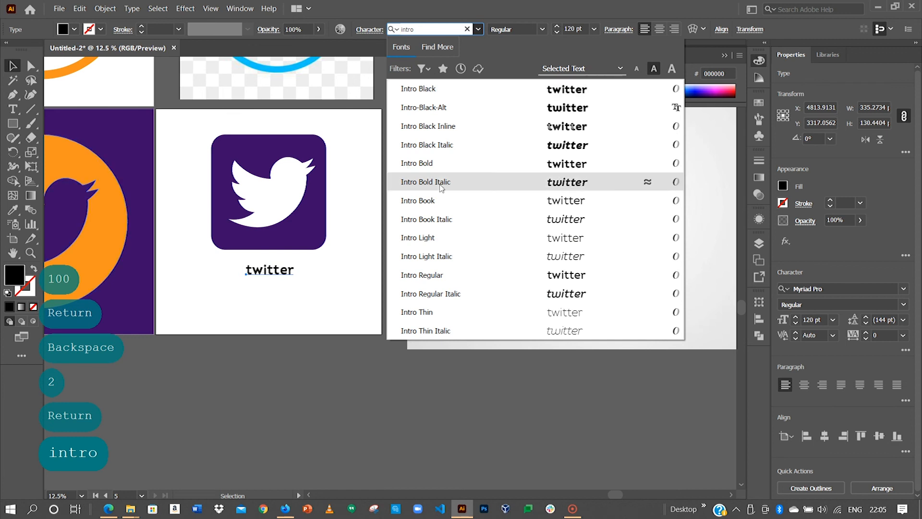
left_click(417, 162)
mouse_move(275, 273)
left_mouse_down()
mouse_move(300, 254)
mouse_move(266, 265)
left_mouse_up()
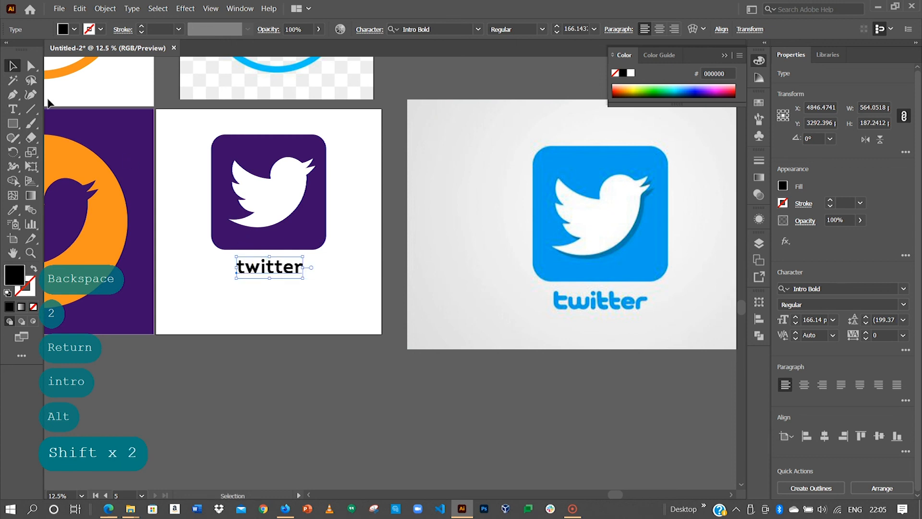
Step: Fill the "twitter" wordmark with the purple sampled from the rounded square
left_click(13, 209)
left_click(232, 144)
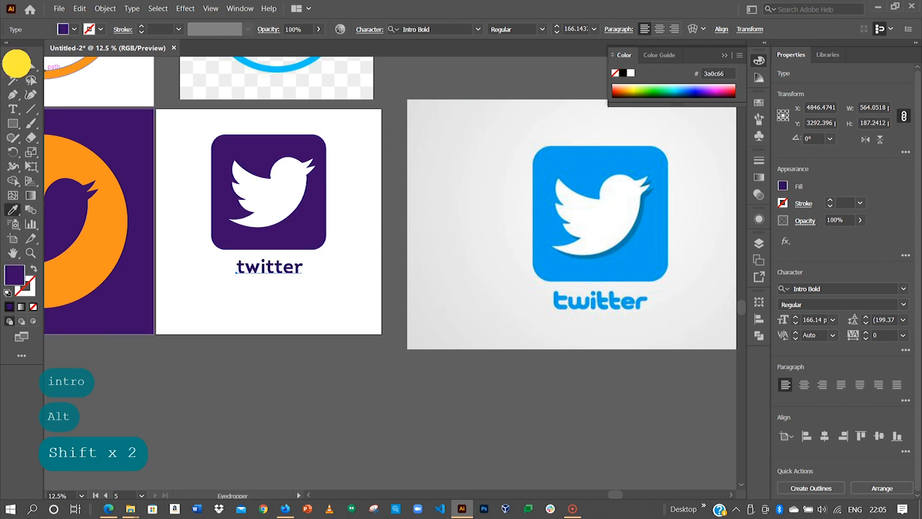
left_click(15, 65)
Step: Duplicate the "twitter" wordmark straight down into the empty space below the original
key("z")
key("space")
left_click_drag(224, 181, 458, 157)
left_click(13, 65)
left_click(397, 267)
left_click(390, 312)
left_click_drag(407, 283, 408, 329)
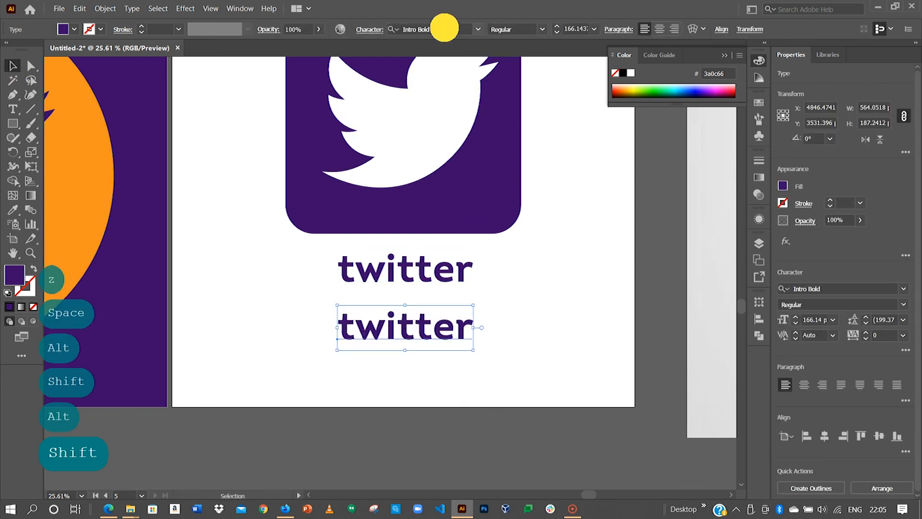
Step: Change the font of the lower wordmark copy to Intro Light
left_click(444, 29)
key("BackSpace")
key("BackSpace")
key("BackSpace")
key("BackSpace")
key("BackSpace")
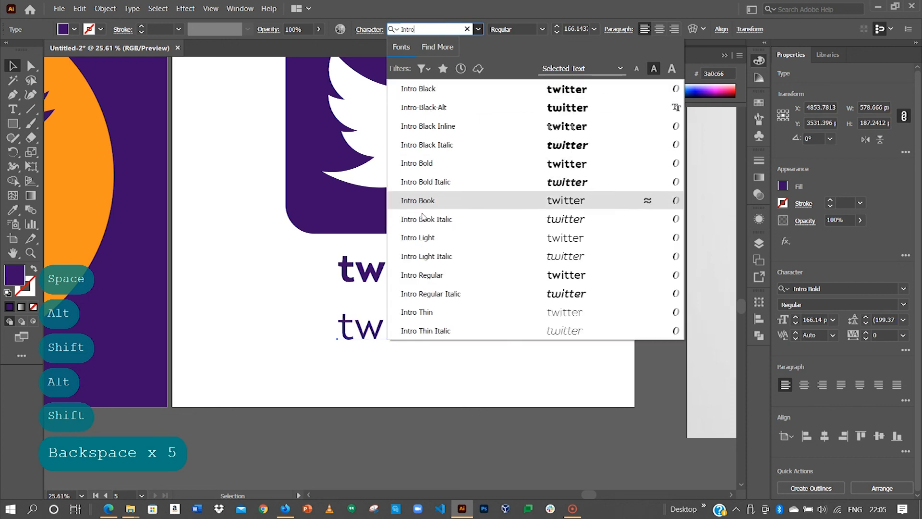
left_click(423, 237)
Step: Replace the text of the lower wordmark copy with the designer's full name in capital letters
double_click(389, 324)
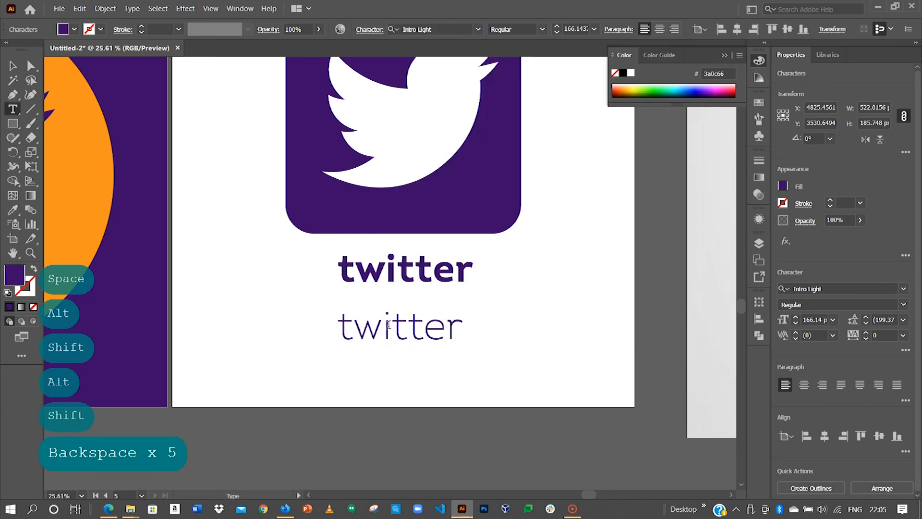
type("a")
key("ctrl+a")
key("Caps_Lock")
type("B")
key("Caps_Lock")
type("right")
key("ctrl+a")
key("Caps_Lock")
type("BRIGH")
key("BackSpace")
key("BackSpace")
type("IGHT S")
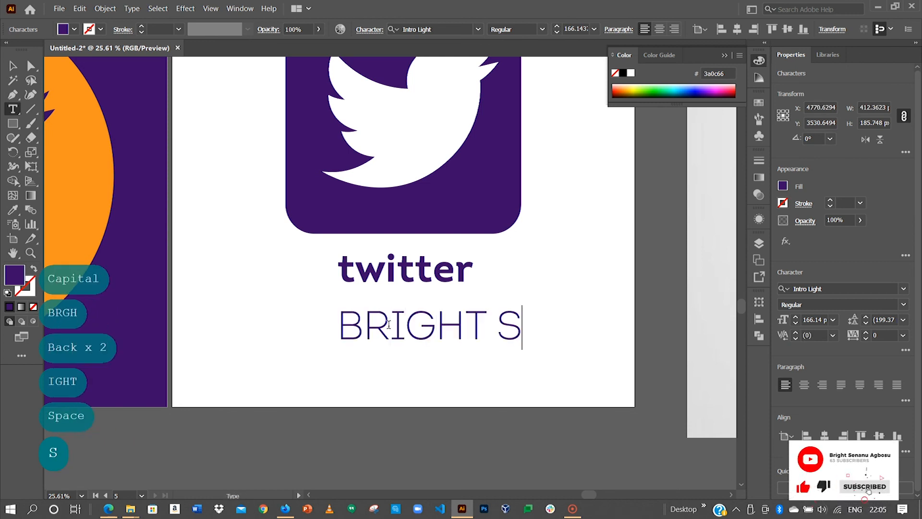
type("ENANU AGBOSU")
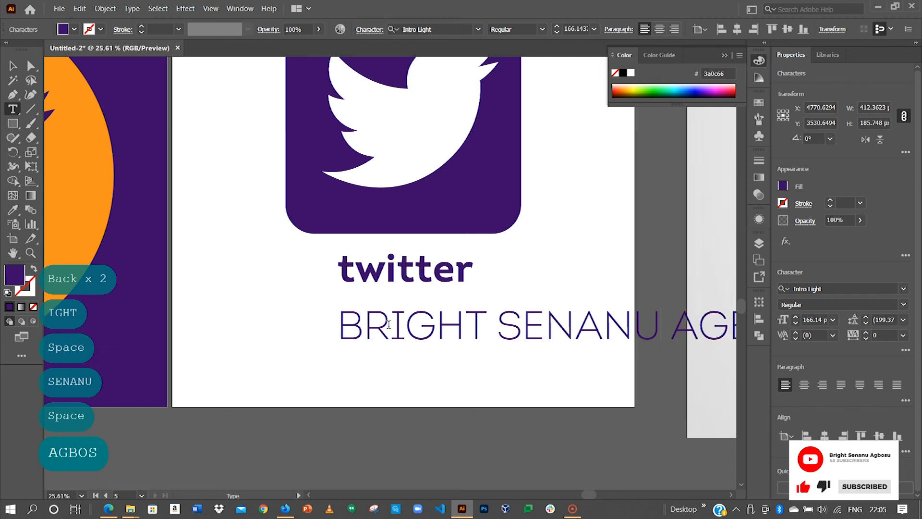
left_click(13, 66)
Step: Reduce the name line to 72 pt and move it to sit roughly centred below the "twitter" wordmark
left_click_drag(455, 323, 299, 325)
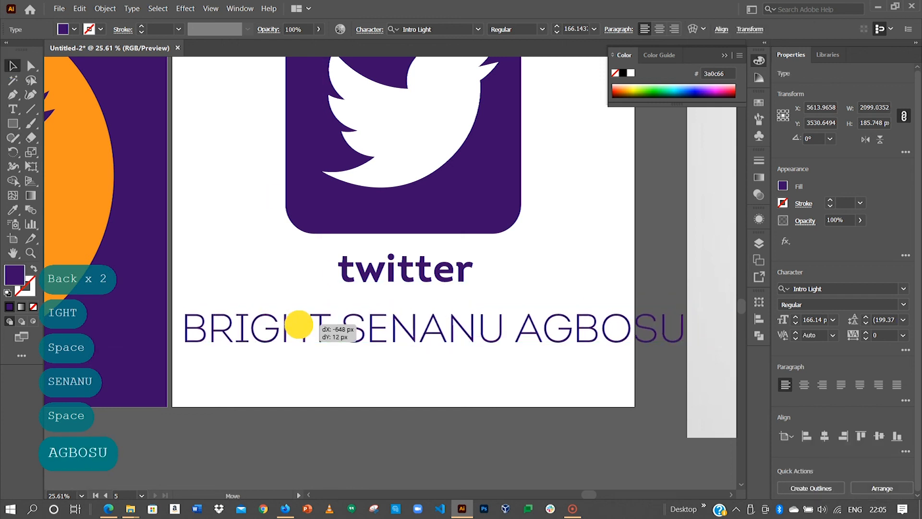
left_click(594, 29)
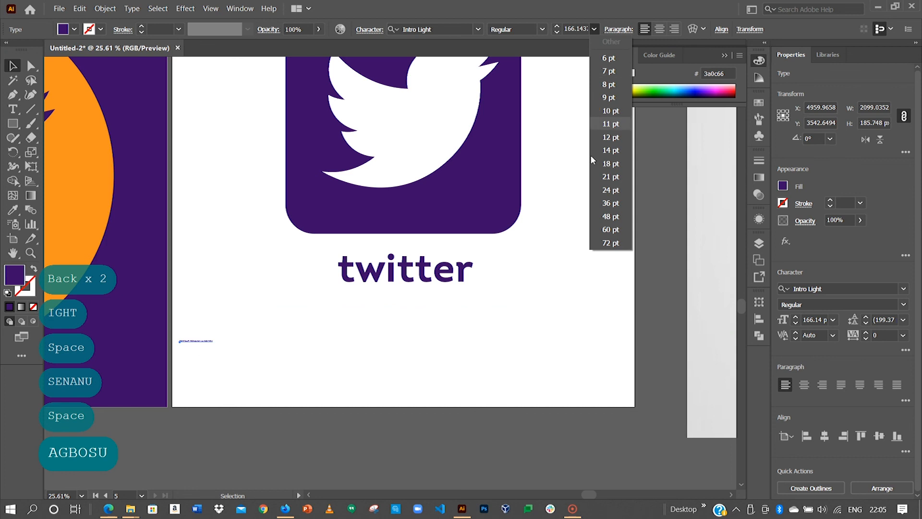
left_click(610, 243)
left_click_drag(370, 340, 473, 323)
left_click(539, 303)
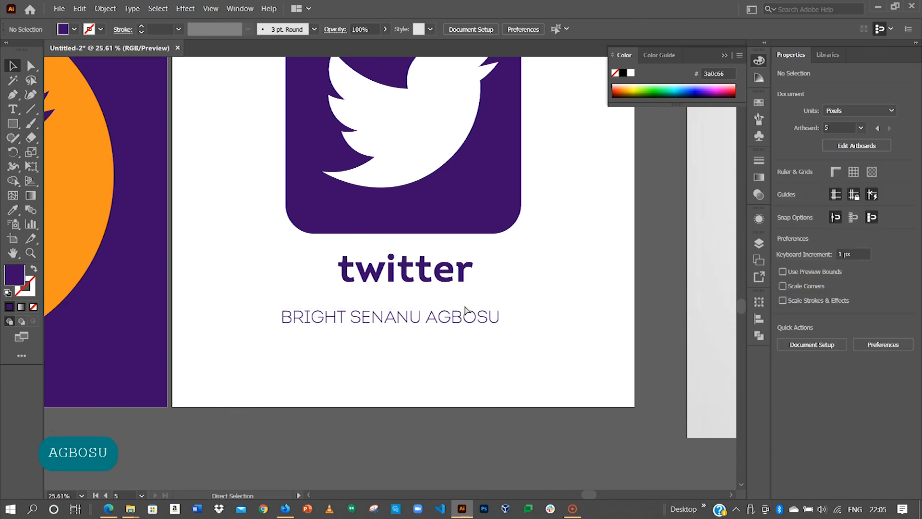
Step: Review the finished logo variations on artboards 1 to 5 in order, and select the name line on the fifth
key("ctrl+0")
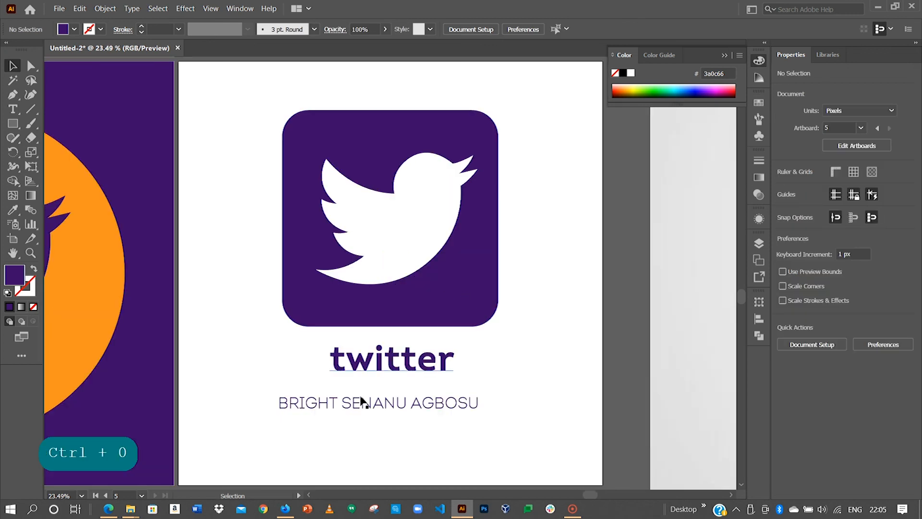
left_click(97, 494)
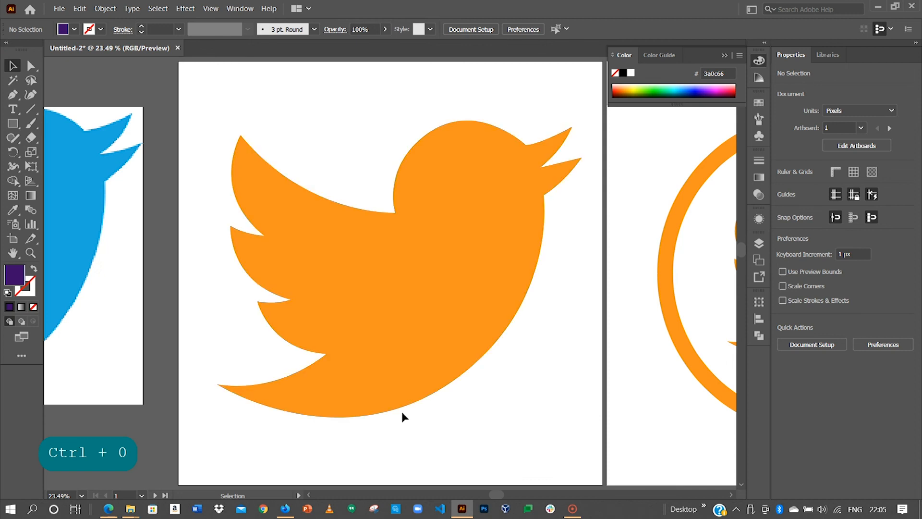
left_click(155, 494)
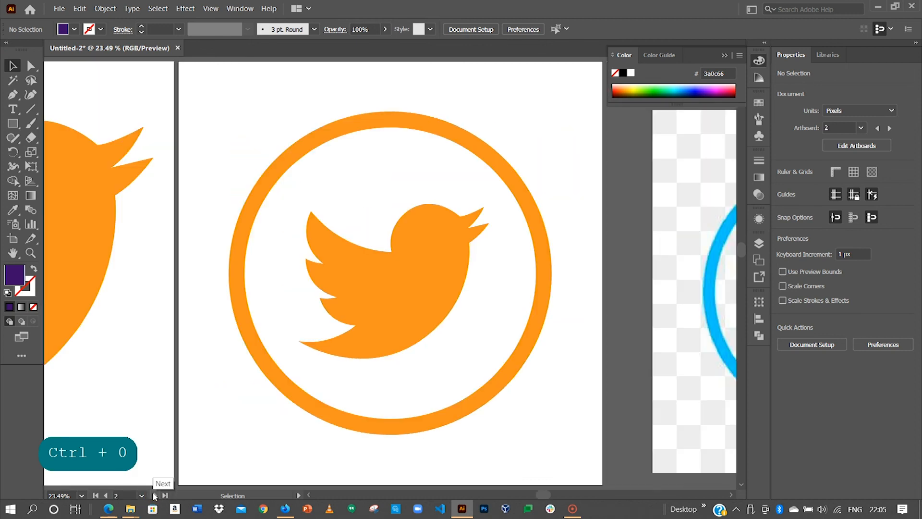
left_click(155, 495)
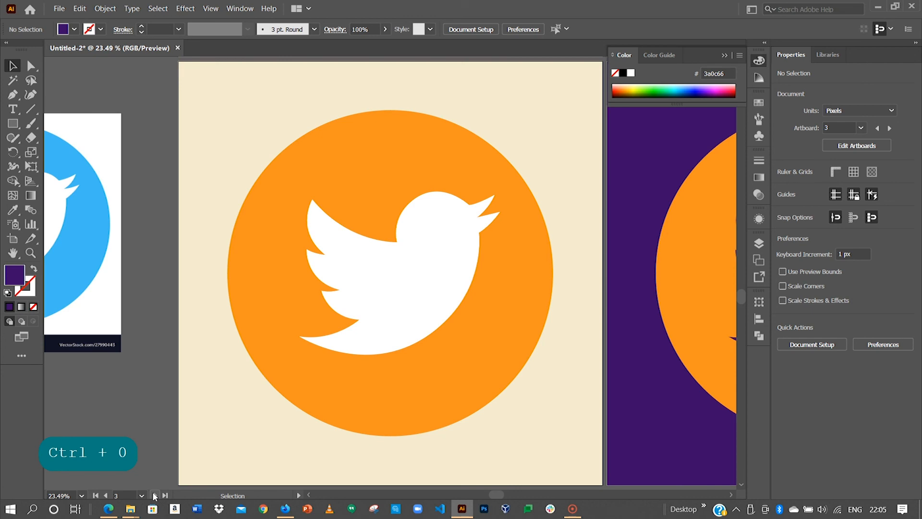
left_click(154, 494)
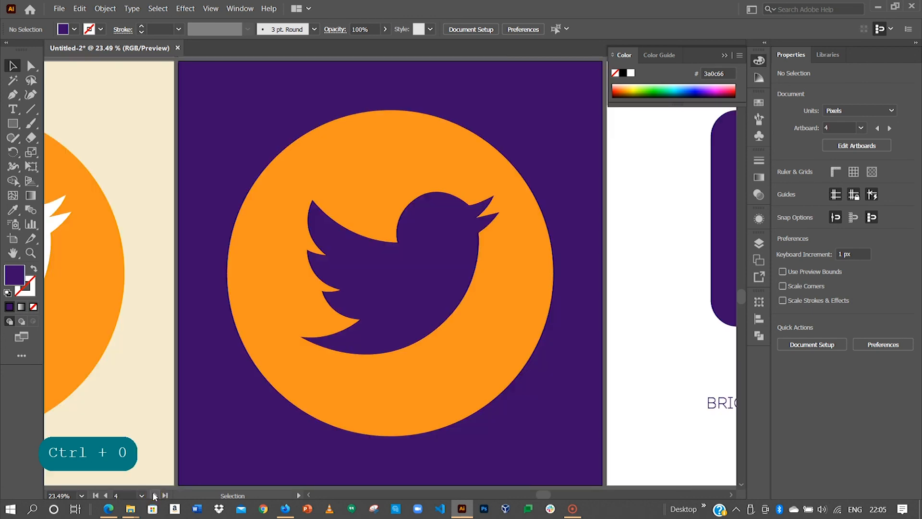
left_click(155, 495)
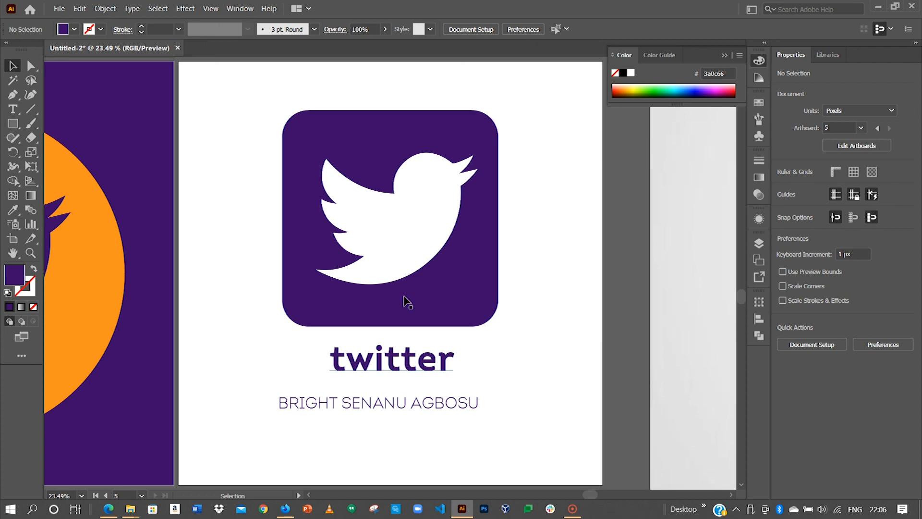
left_click(403, 400)
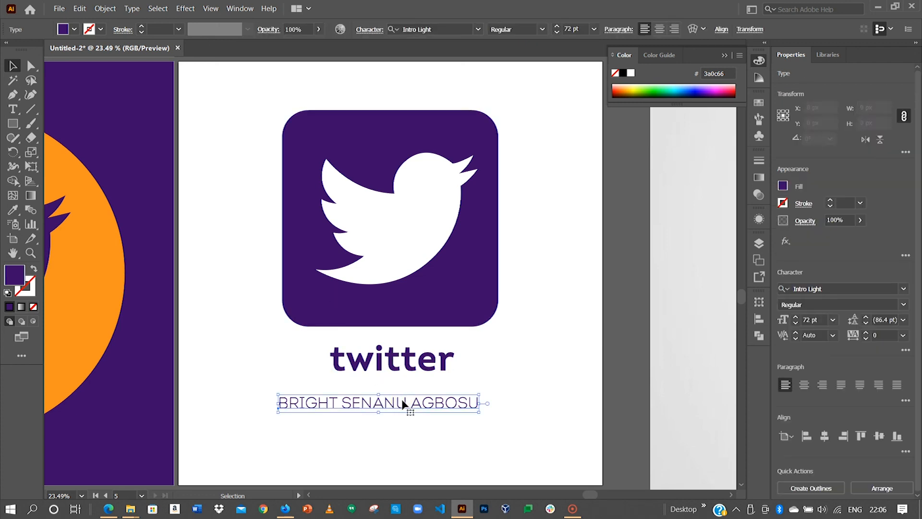